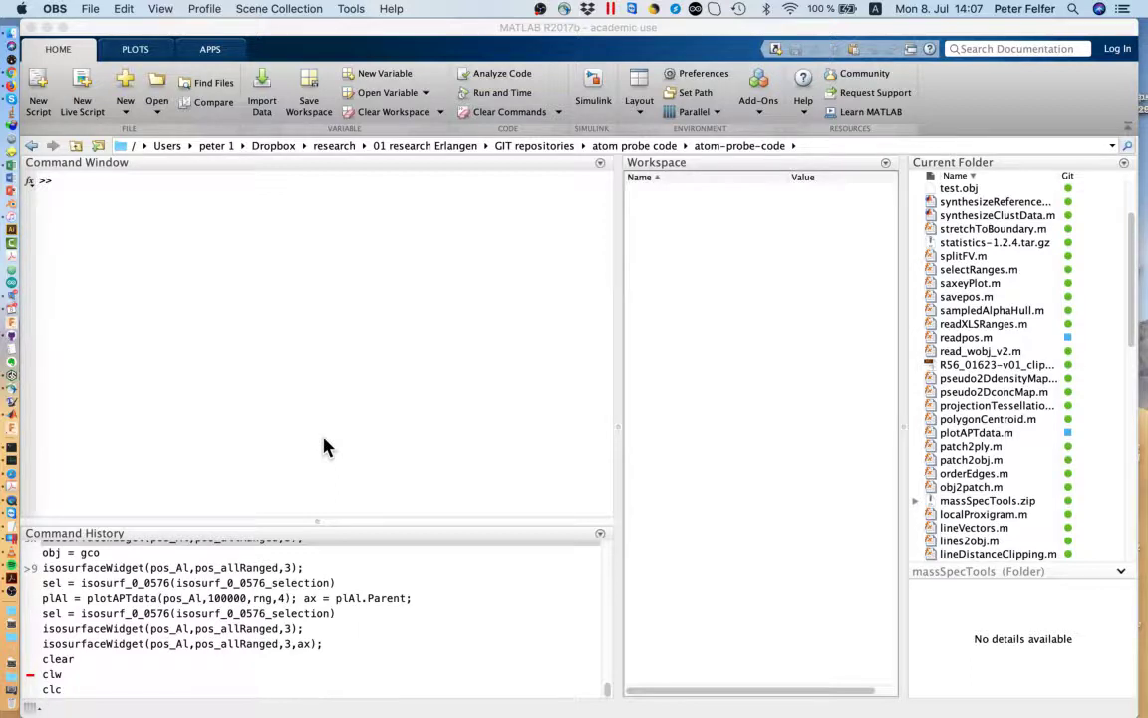
Bring MATLAB to the front and focus the Command Window prompt.
click(207, 297)
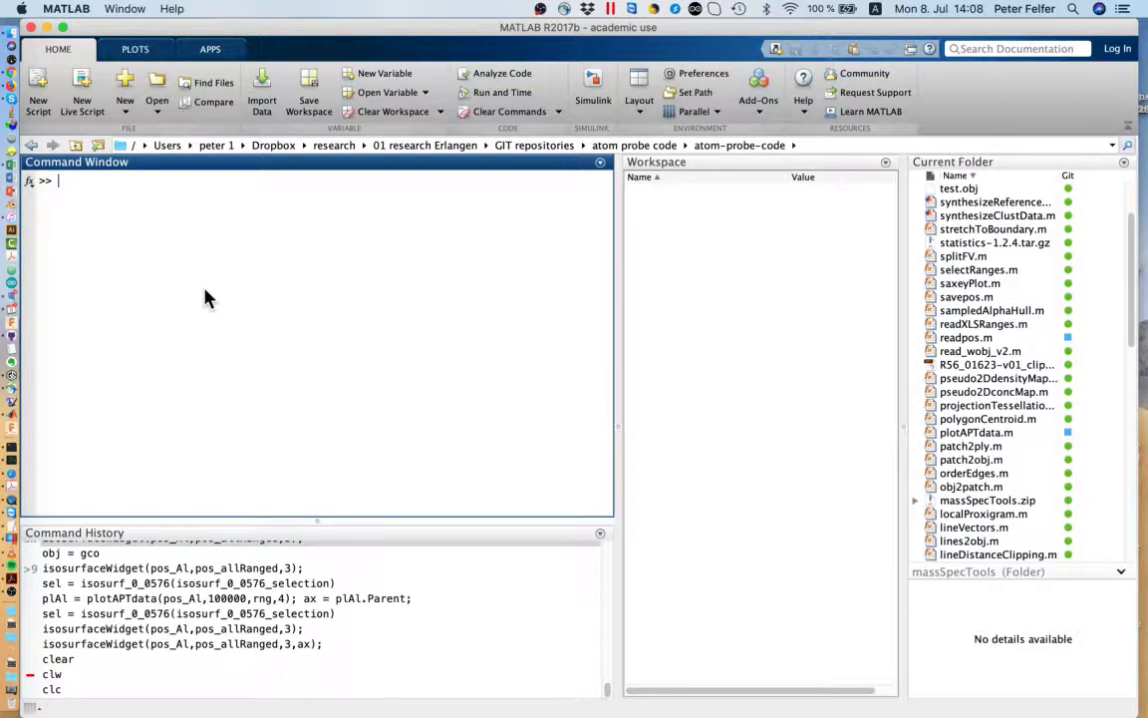
Run pos = readpos; and open R56_00442-v01.pos to load it as pos.
text(pos = readpos;)
key(Return)
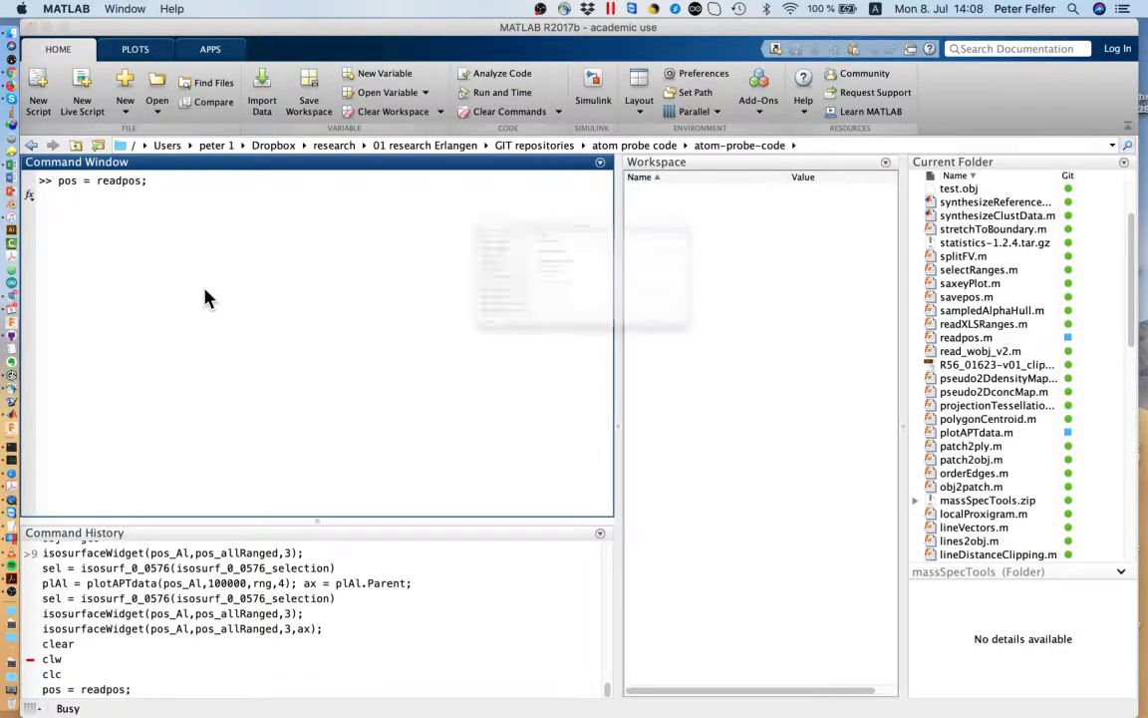
key(ctrl+Up)
click(816, 117)
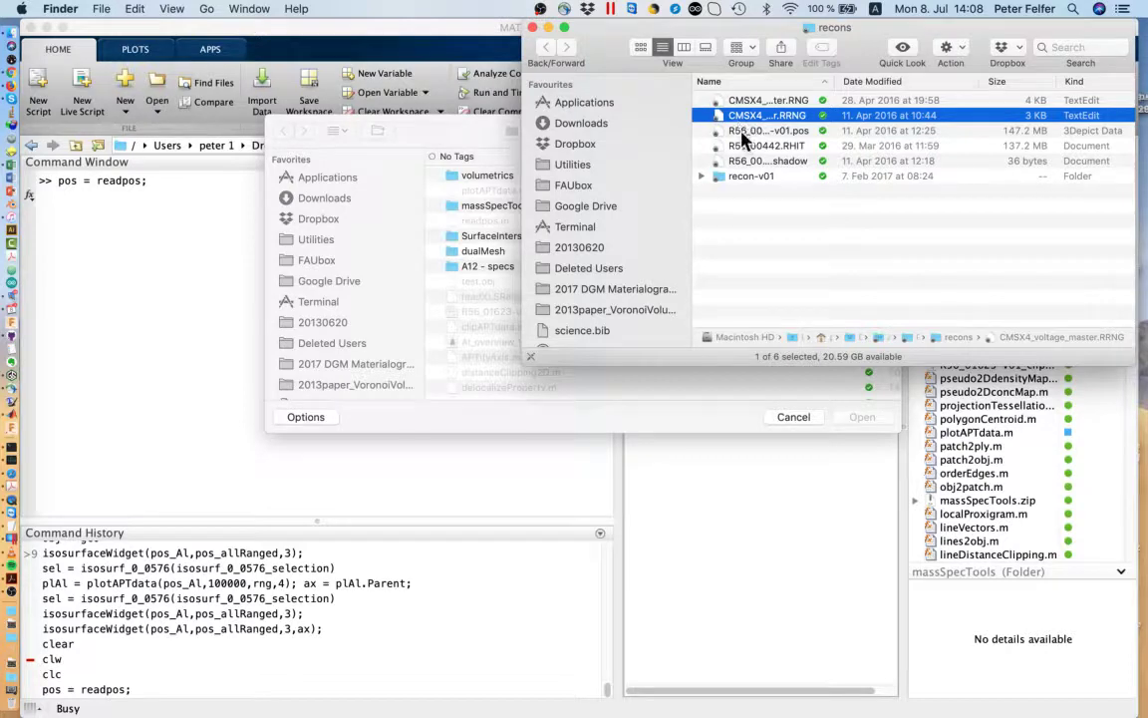
drag(757, 131, 448, 246)
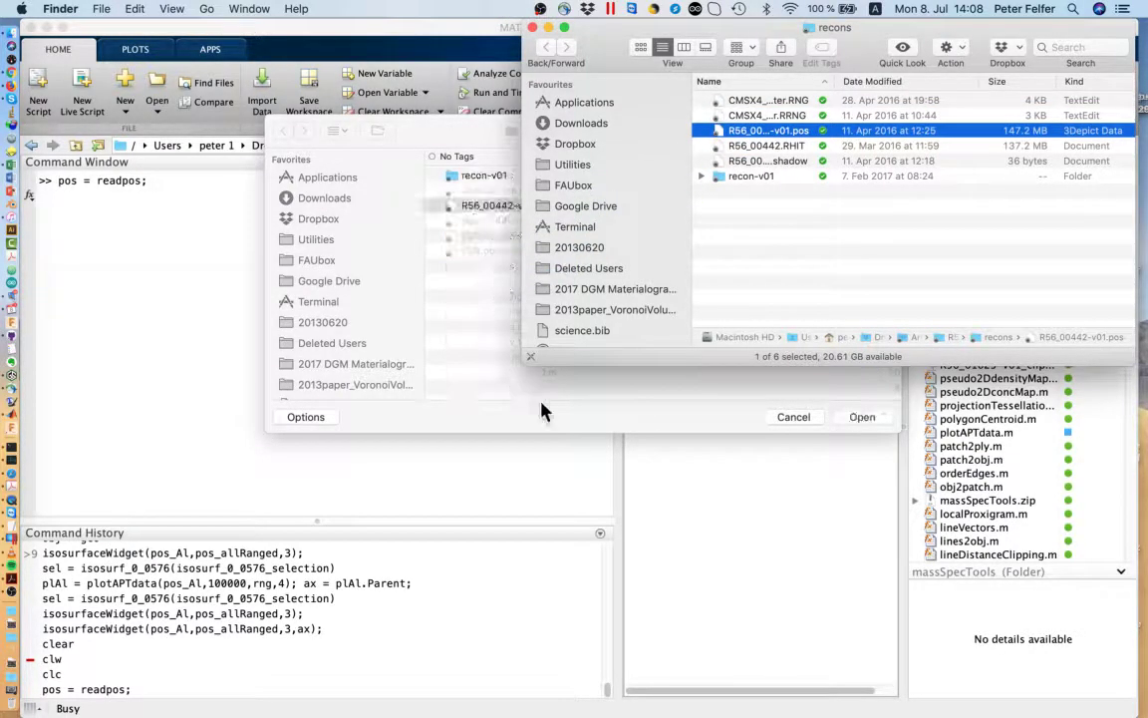
click(728, 390)
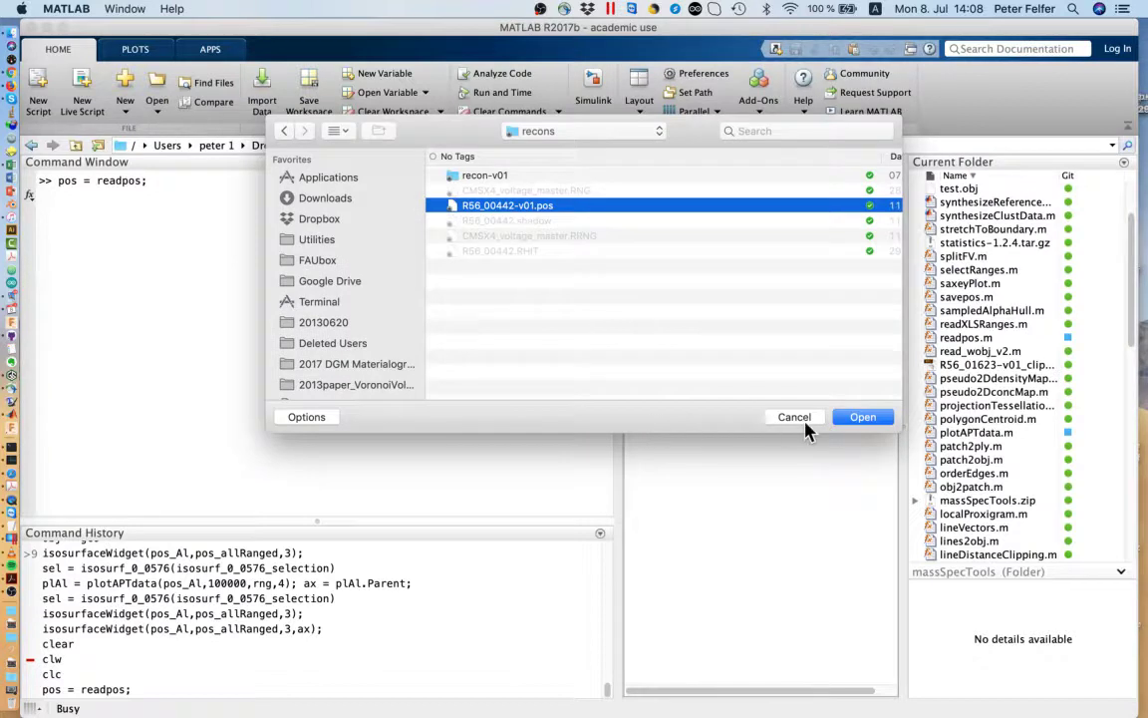
click(857, 427)
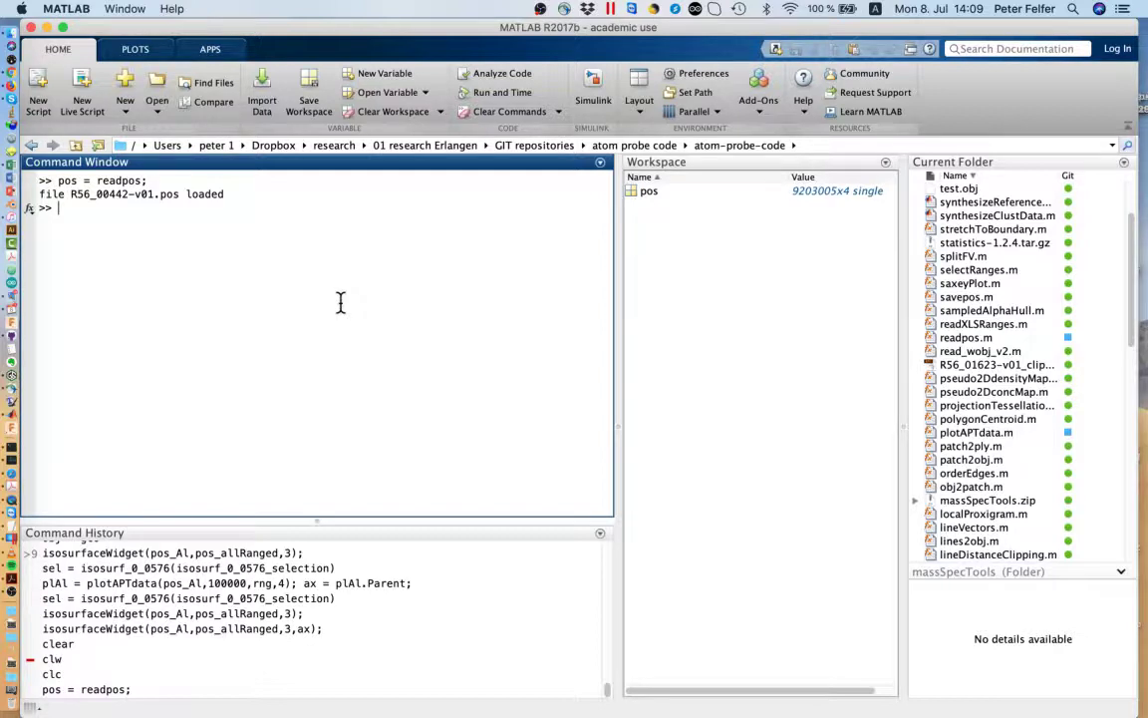
Run rng = readrrng; to start reading a range file.
text(rng = readrrng;)
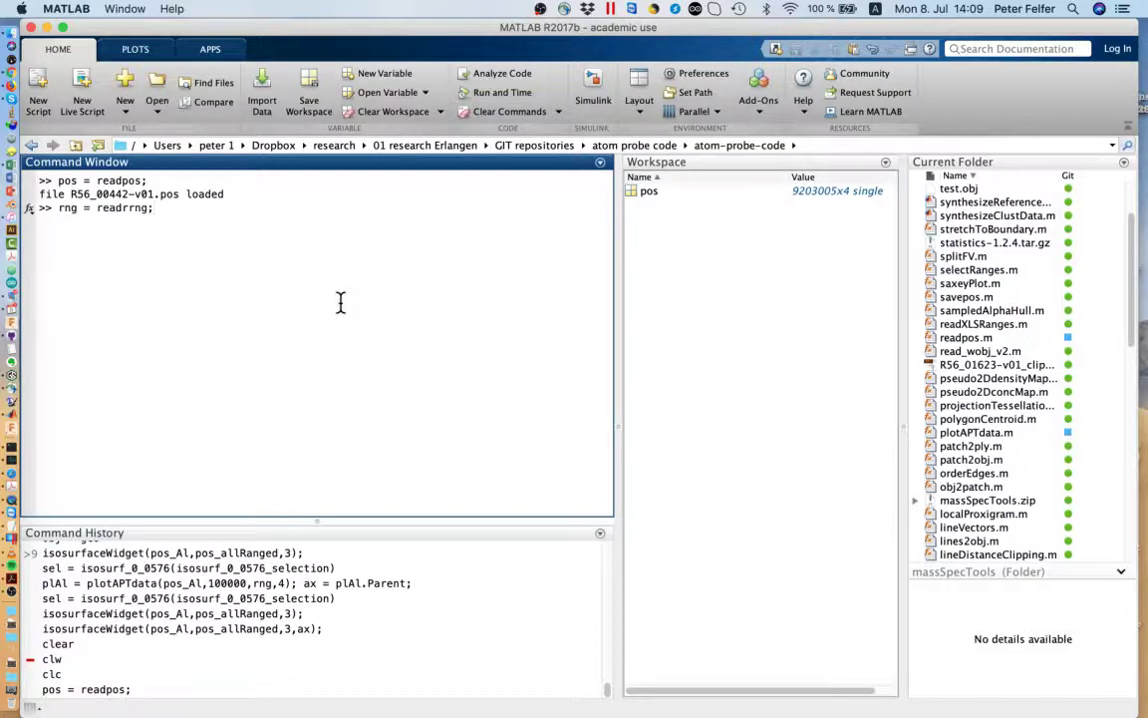
key(Return)
Enable *.RRNG files in the open dialog and open CMSX4_voltage_master.RRNG.
key(ctrl+Up)
click(867, 174)
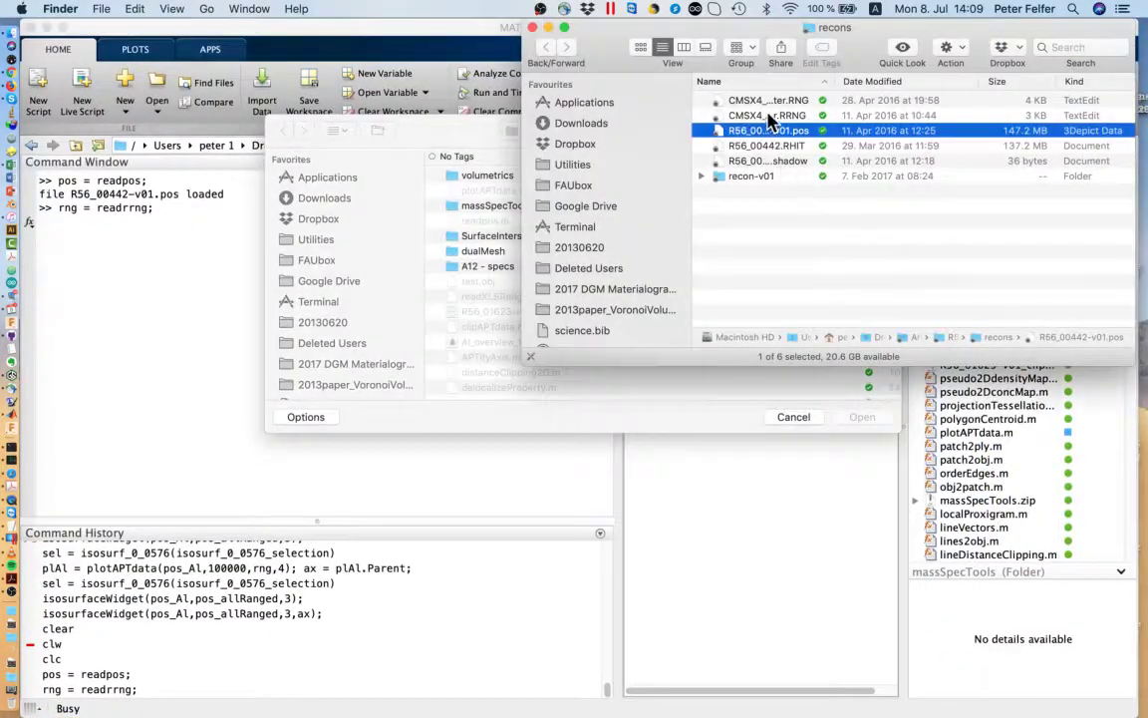
click(706, 114)
drag(749, 124, 488, 339)
click(595, 416)
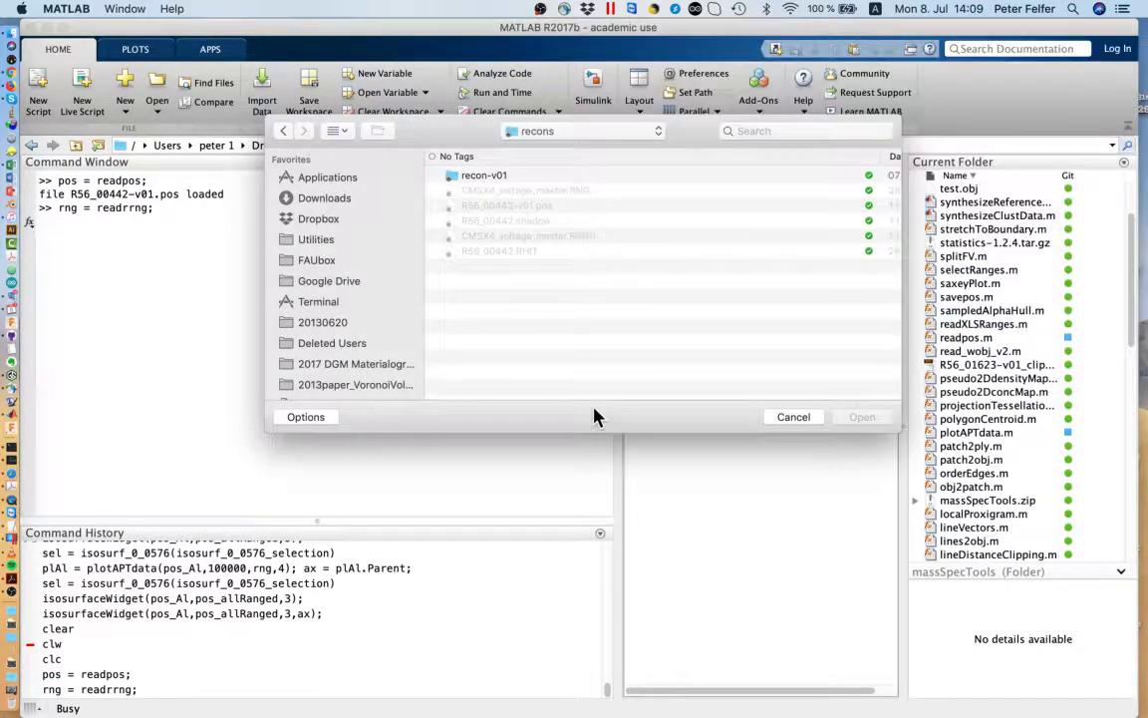
click(302, 419)
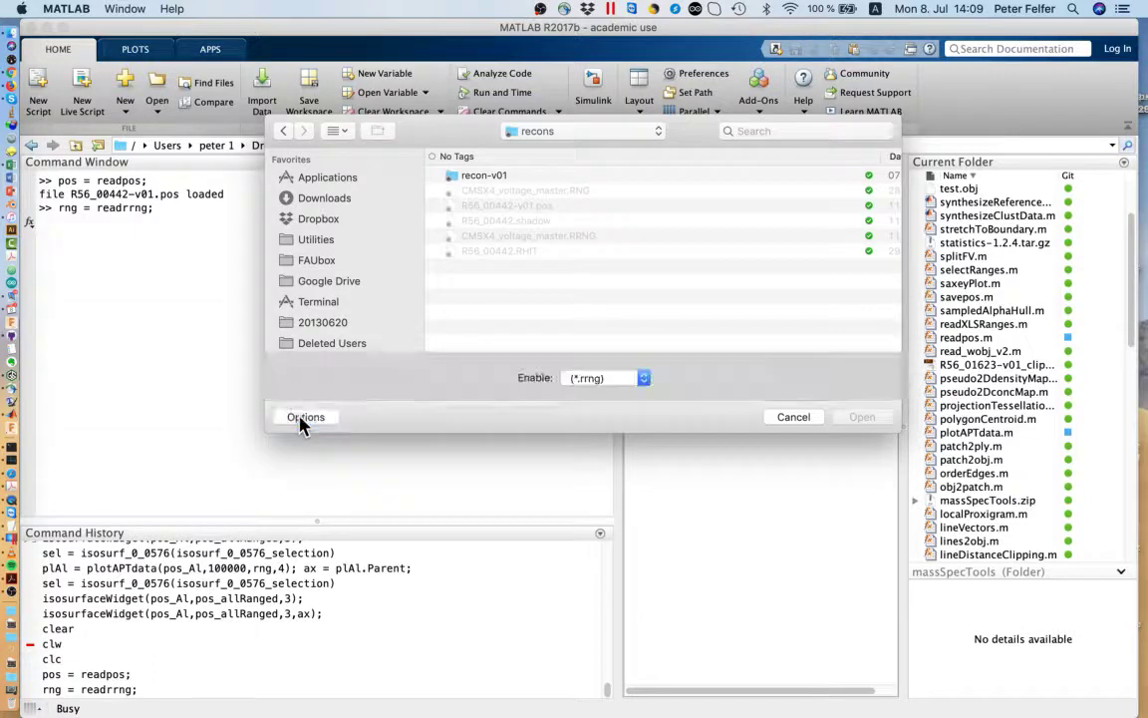
click(586, 378)
click(590, 393)
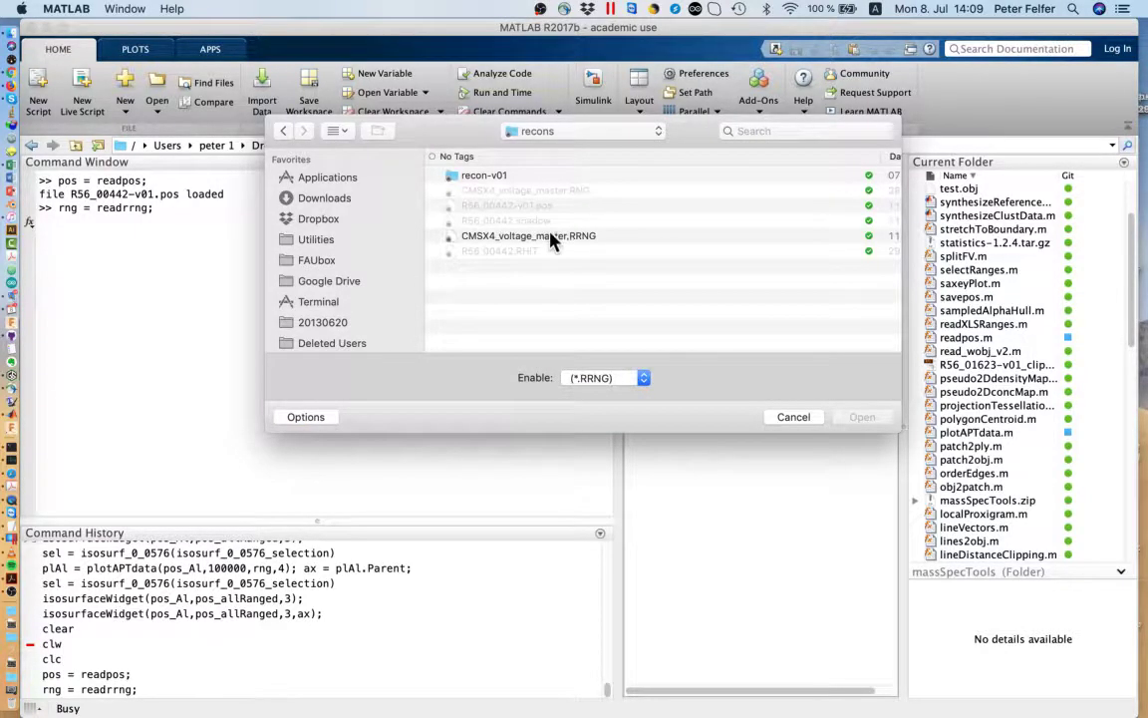
click(554, 239)
click(863, 418)
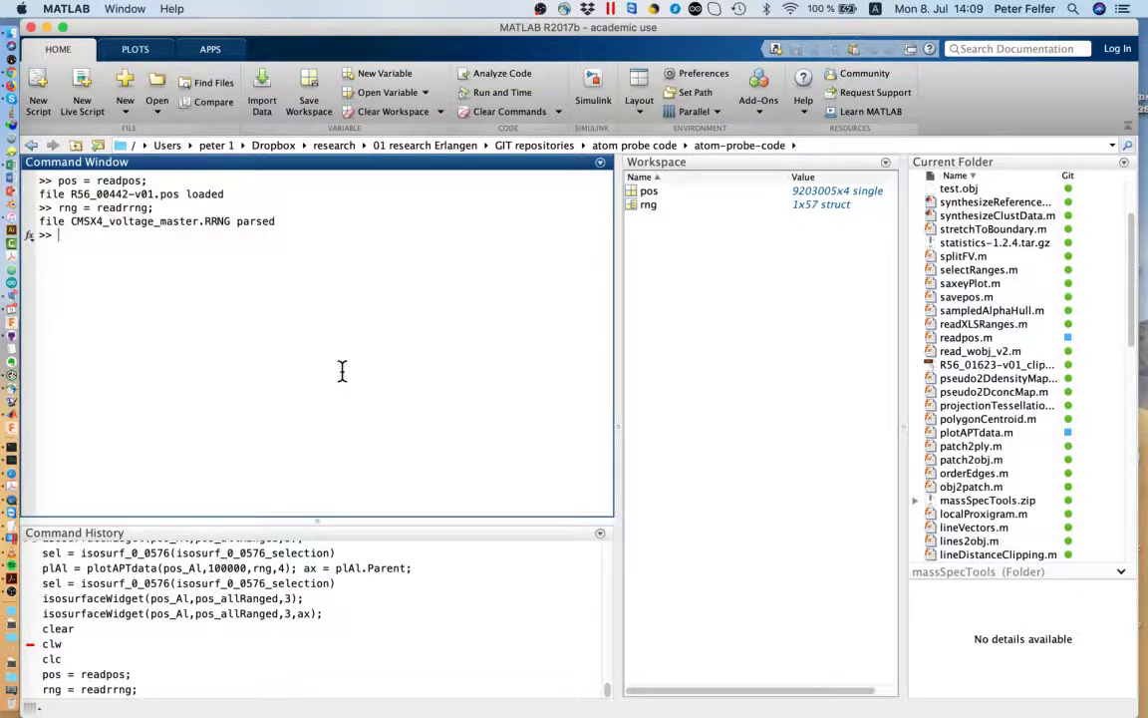
Recall spec = plotMassSpec(pos,.01,rng); and highlight pos, .01, rng and spec in turn.
text(spec)
key(Up)
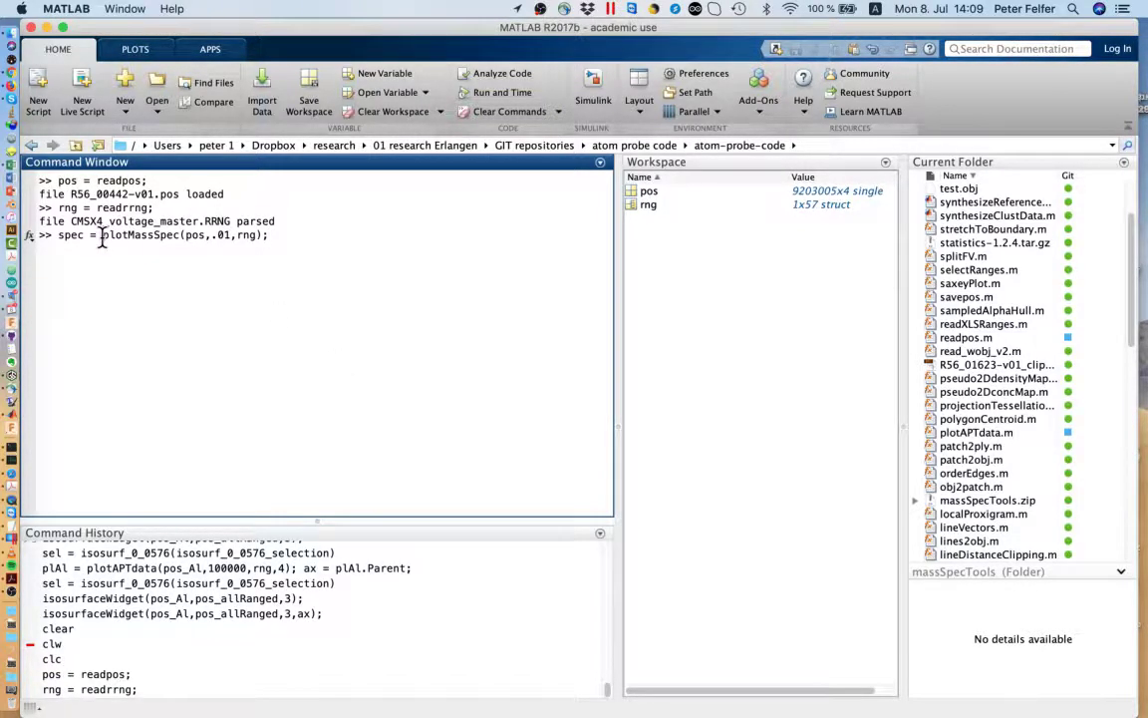
drag(103, 238, 276, 239)
click(199, 239)
double_click(189, 238)
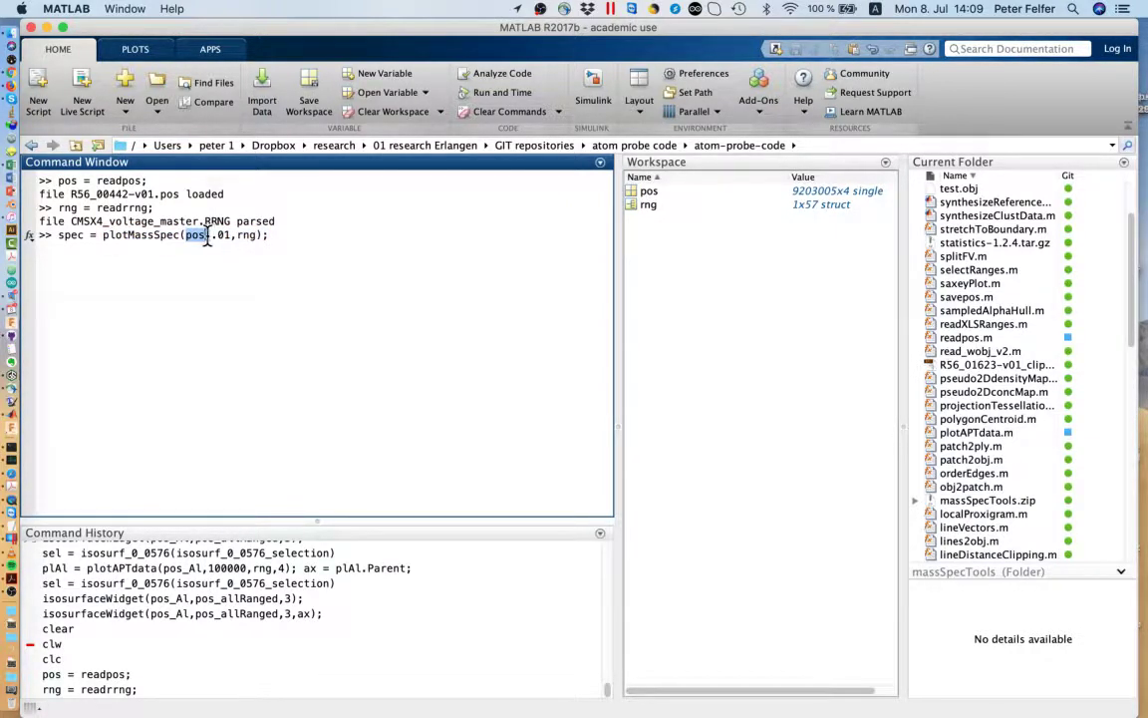
drag(206, 239, 236, 235)
click(214, 237)
double_click(246, 236)
drag(247, 238, 280, 247)
double_click(72, 236)
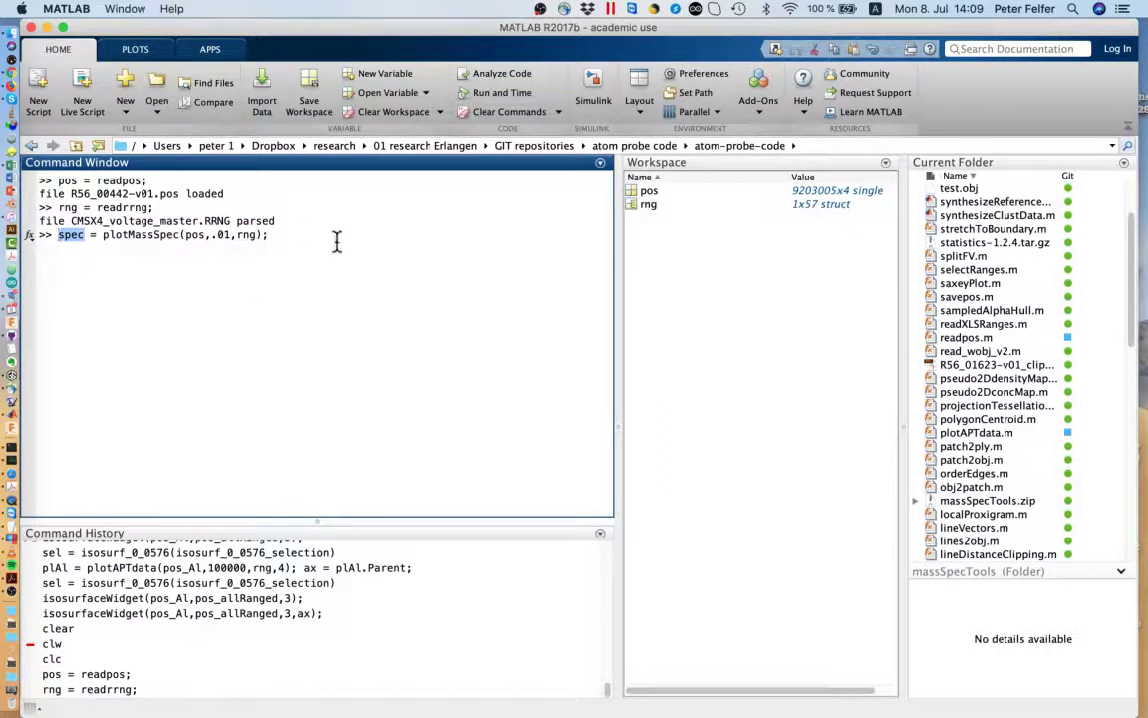
click(283, 241)
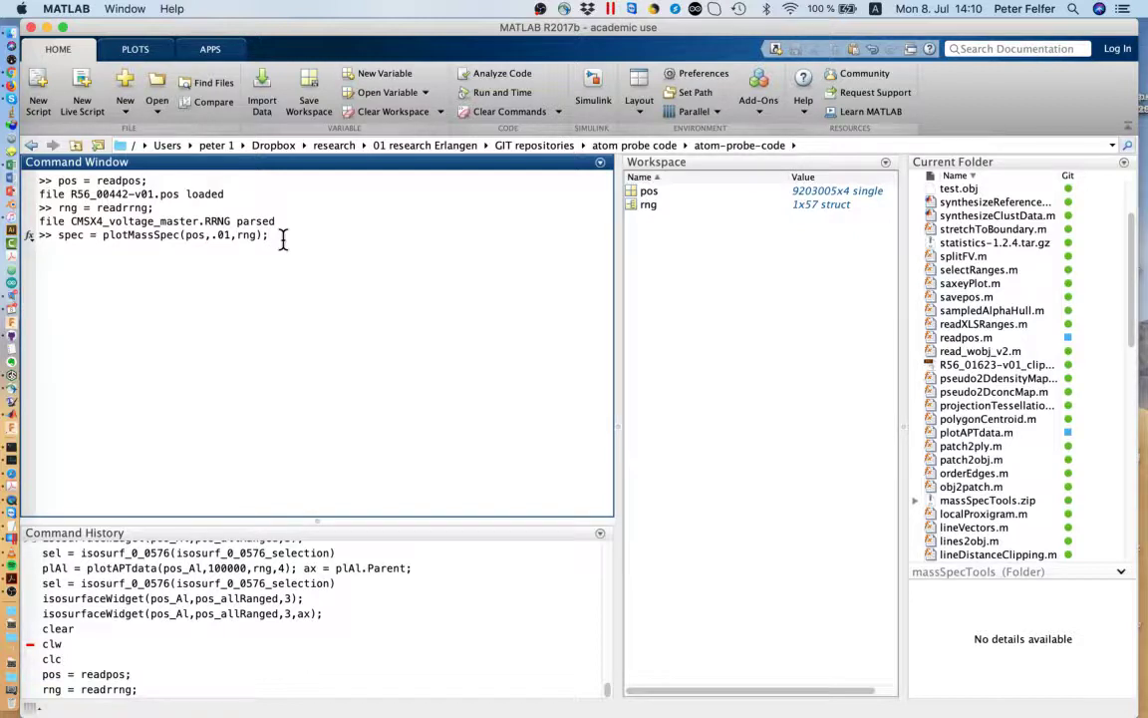
Plot the mass spectrum and zoom in to about 28–36 Da.
key(Return)
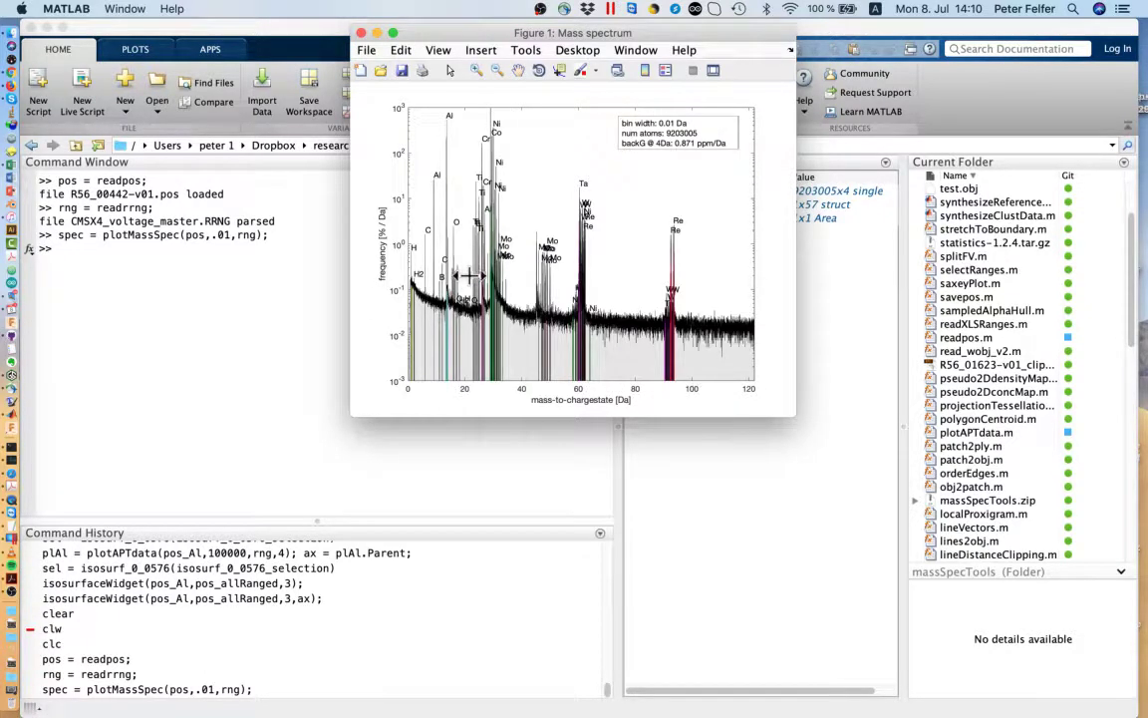
drag(473, 275, 522, 275)
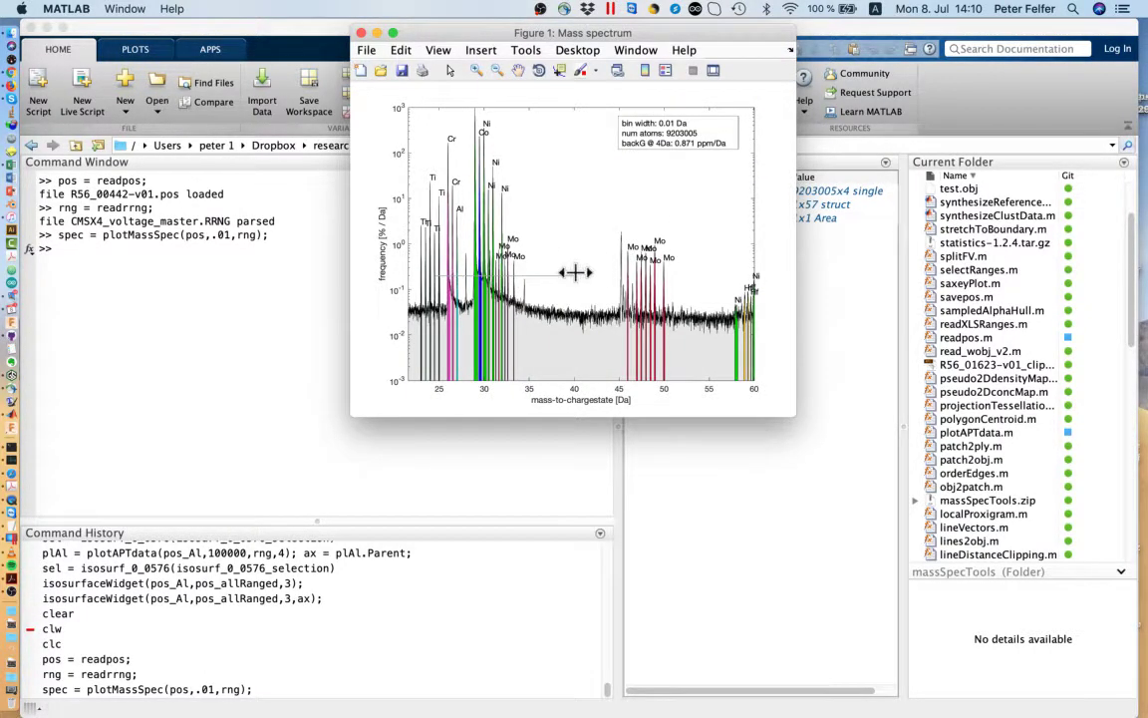
click(572, 250)
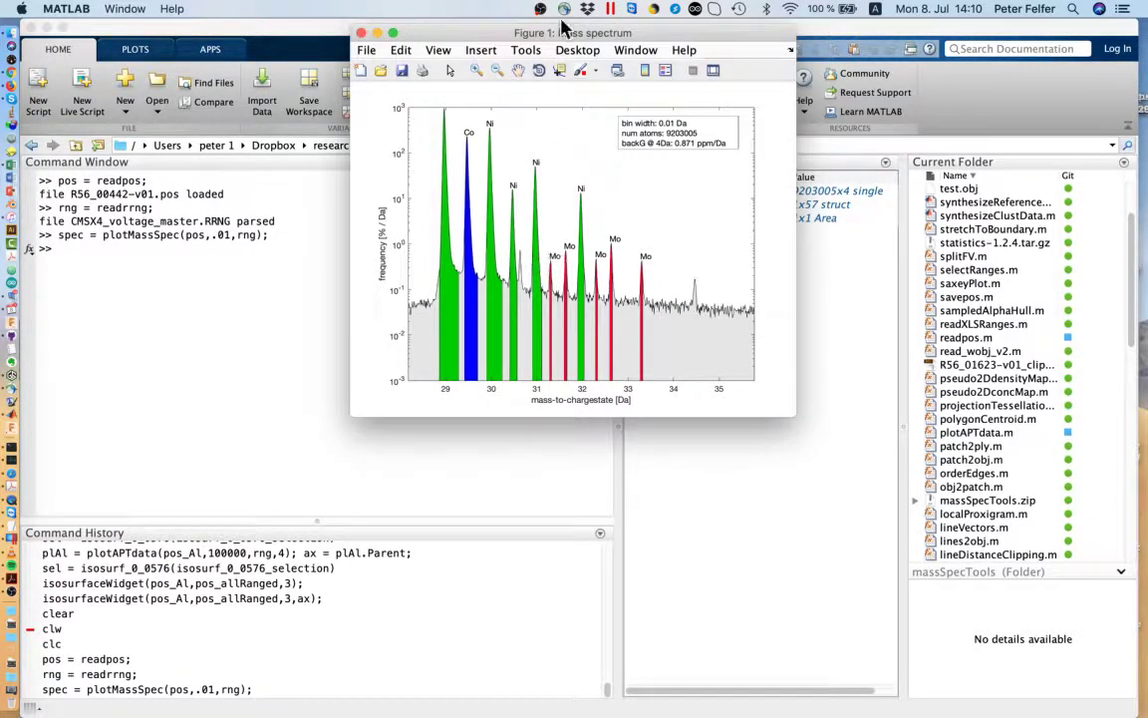
Pan the spectrum down to the low-mass O, C and B peaks, then close the figure.
click(518, 70)
drag(543, 250, 641, 251)
drag(448, 250, 669, 248)
drag(526, 249, 695, 248)
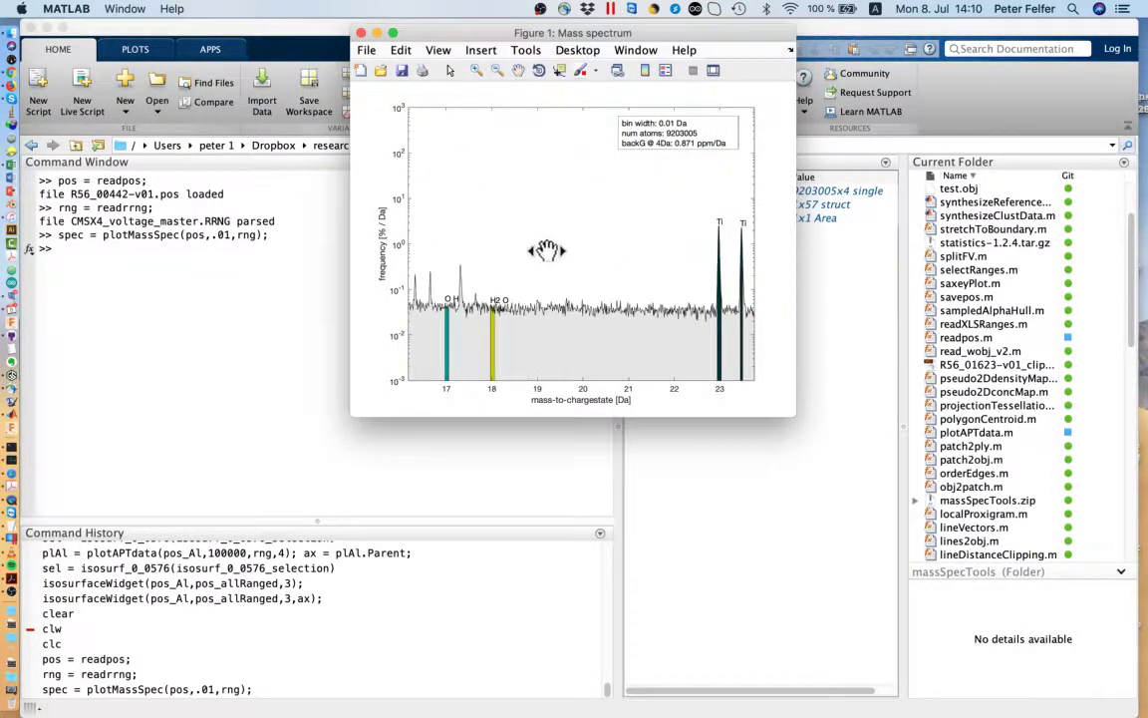
drag(559, 249, 679, 264)
drag(501, 272, 455, 257)
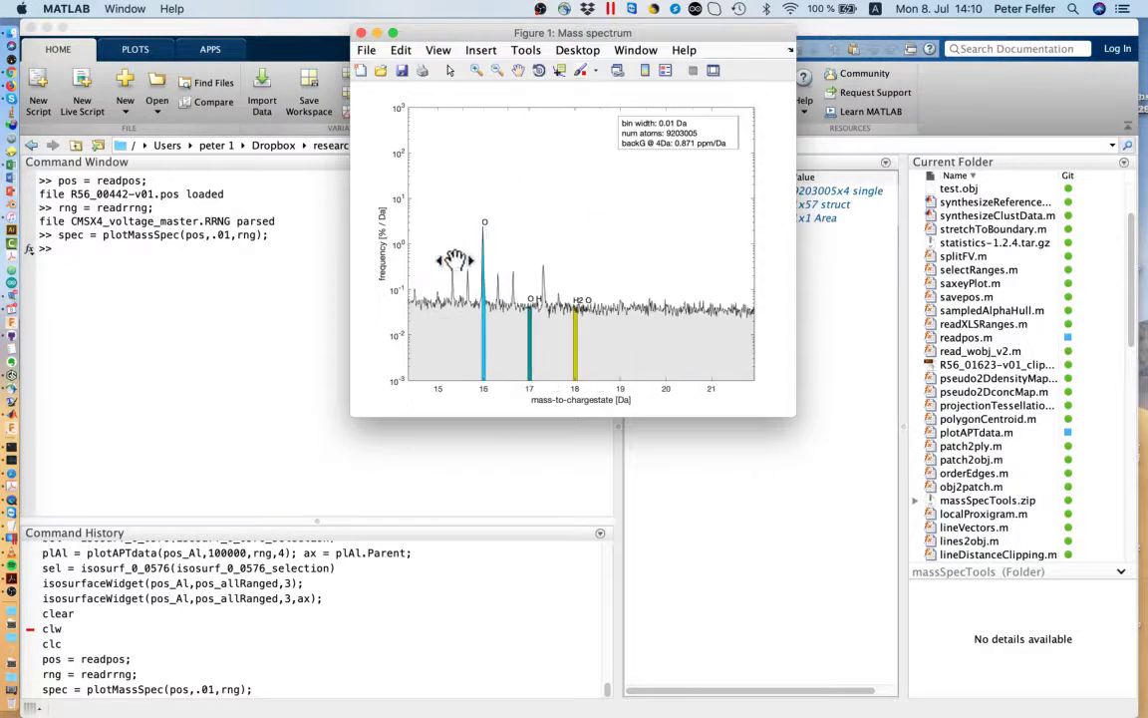
click(361, 34)
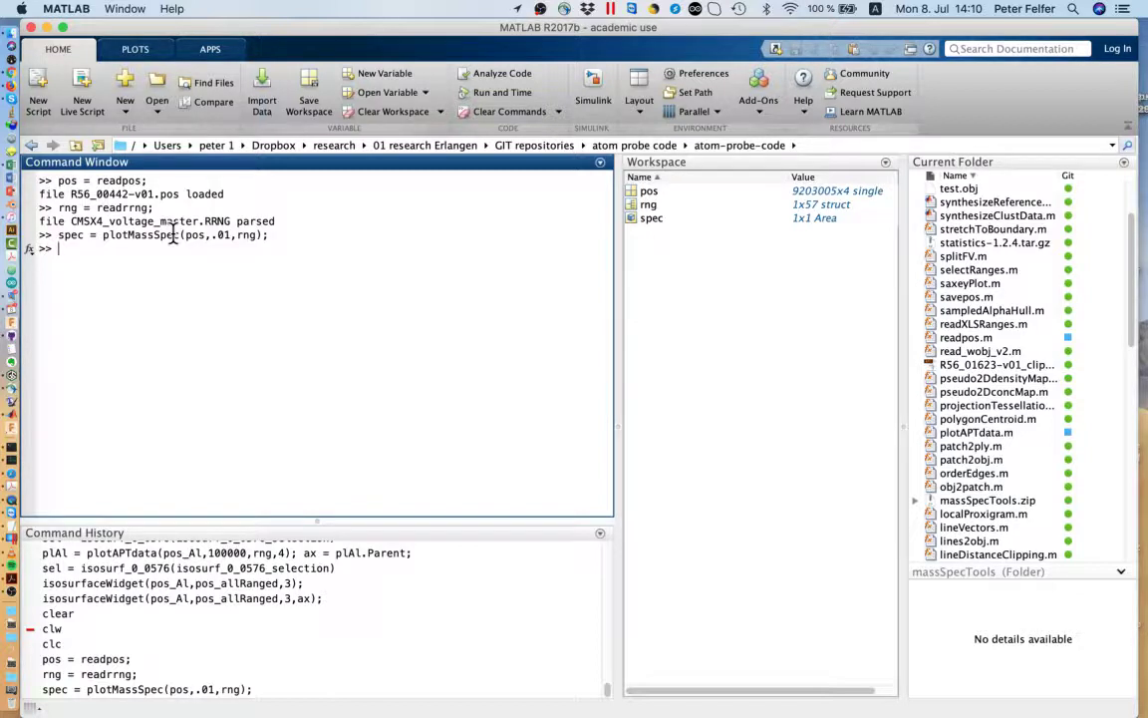
Rerun the recalled decomposePosByRange command to split pos into per-element arrays.
text(dec)
key(Up)
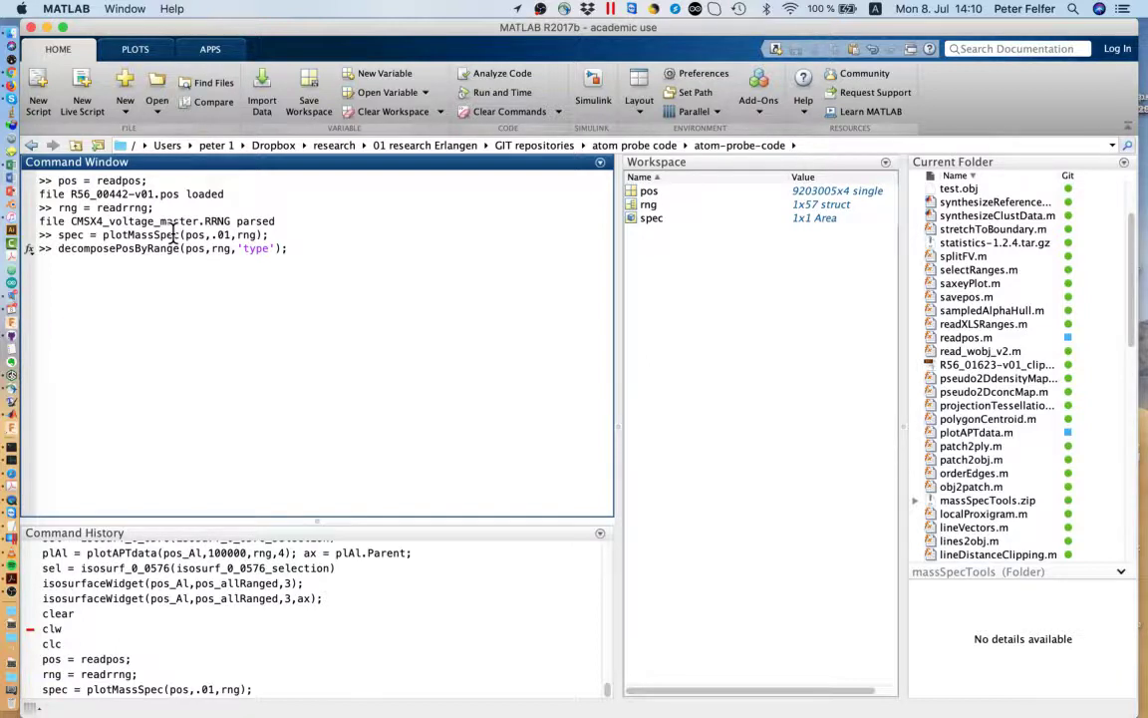
key(Return)
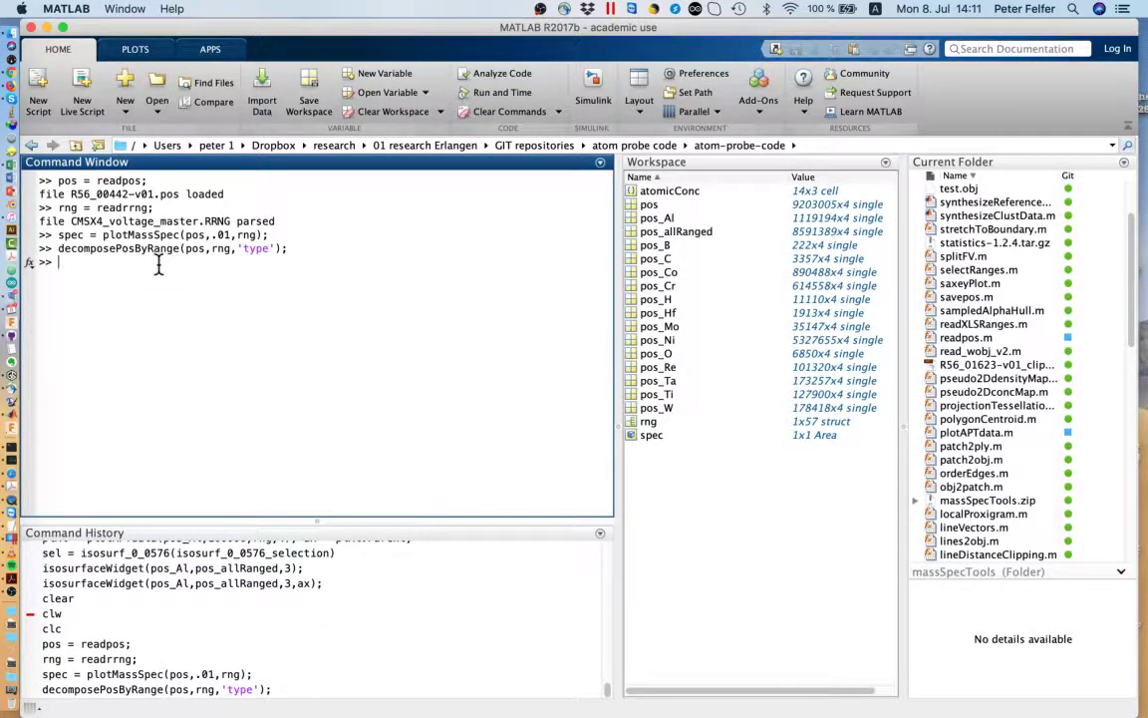
Copy the position data into a new variable with test = pos;.
key(Up)
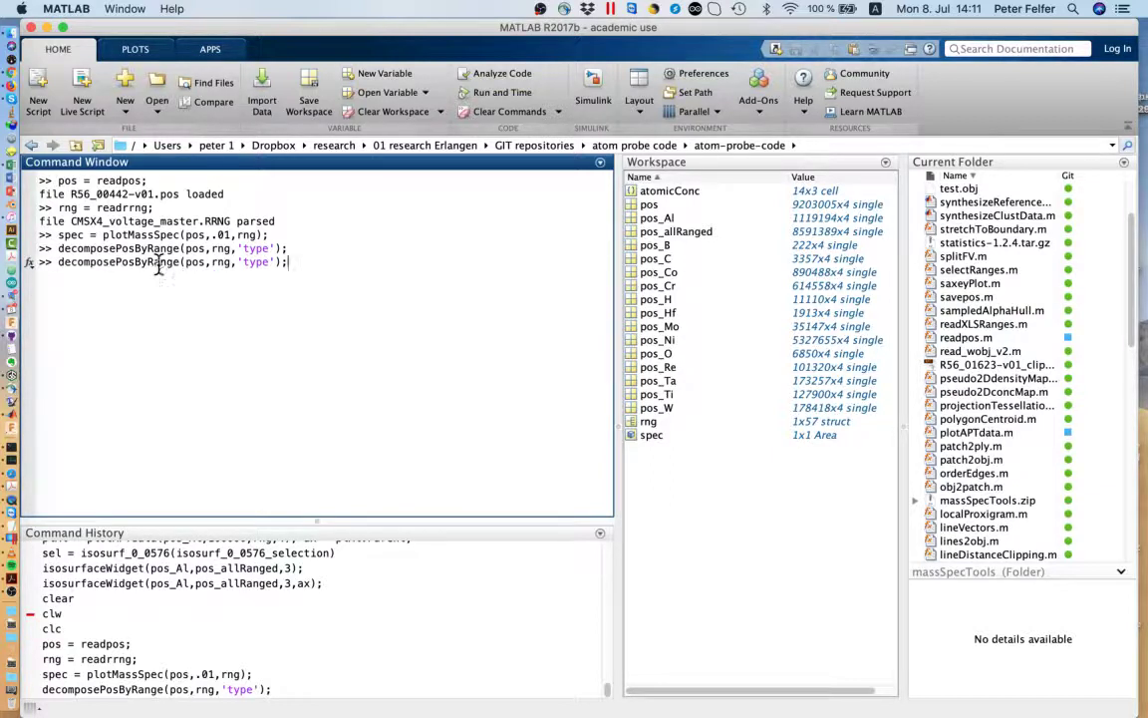
key(Escape)
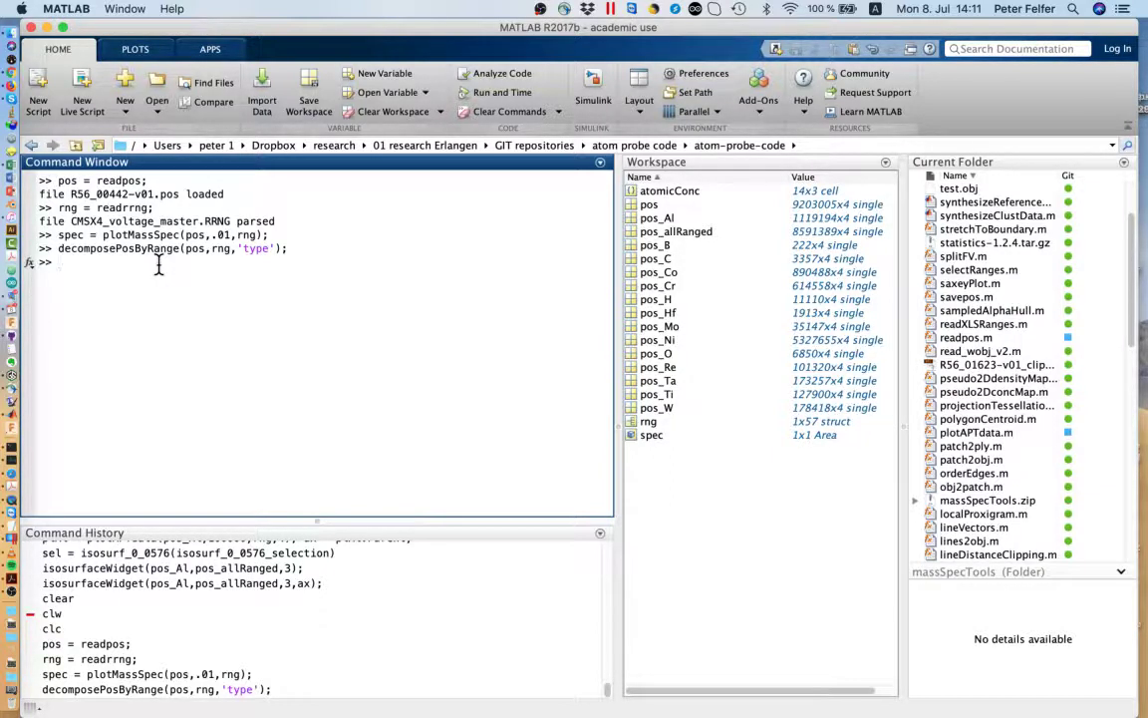
text(test = pos;)
key(Return)
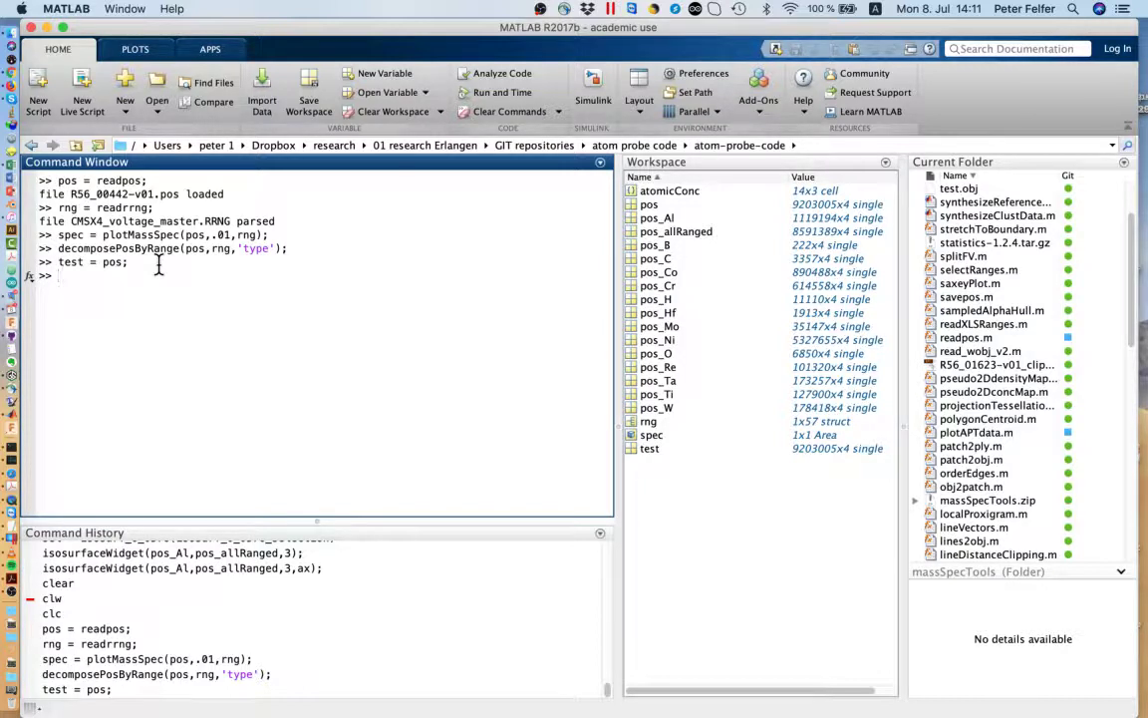
Run decomposePosByRange(test,rng,'type'); to split test by element.
key(Up)
key(Up)
key(Left)
key(Left)
key(Left)
key(Left)
key(Left)
key(Left)
key(Left)
key(Left)
key(Left)
key(Left)
key(Left)
key(Left)
key(Left)
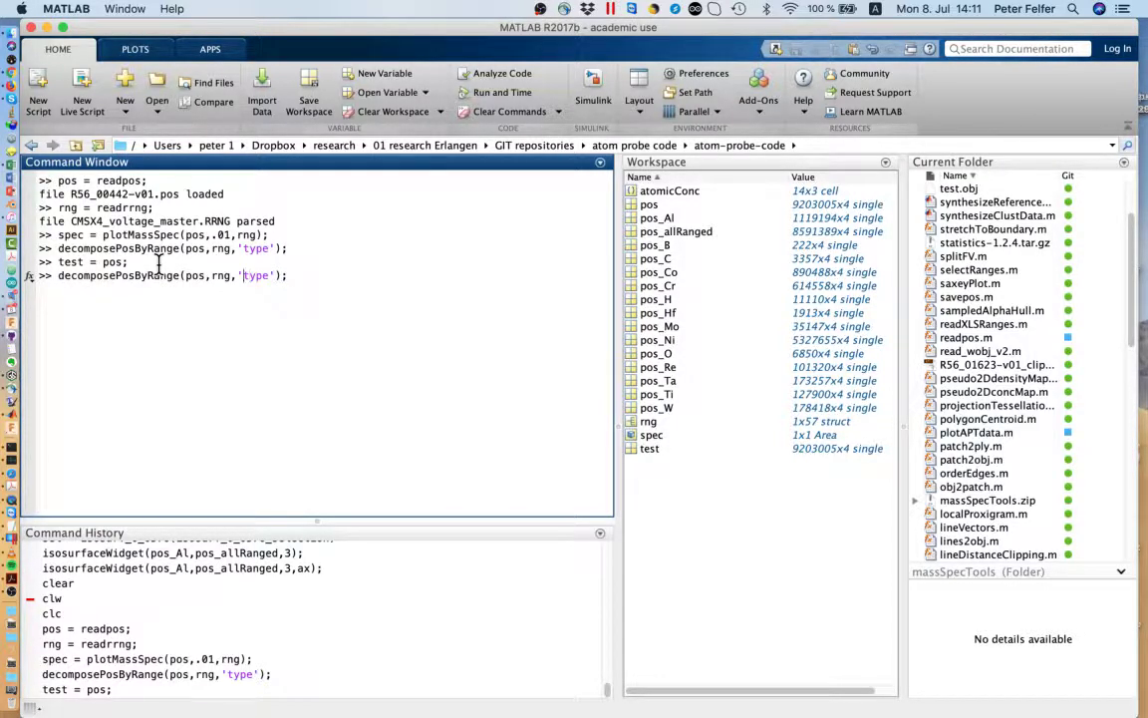
key(BackSpace)
key(BackSpace)
key(BackSpace)
text(test)
key(Return)
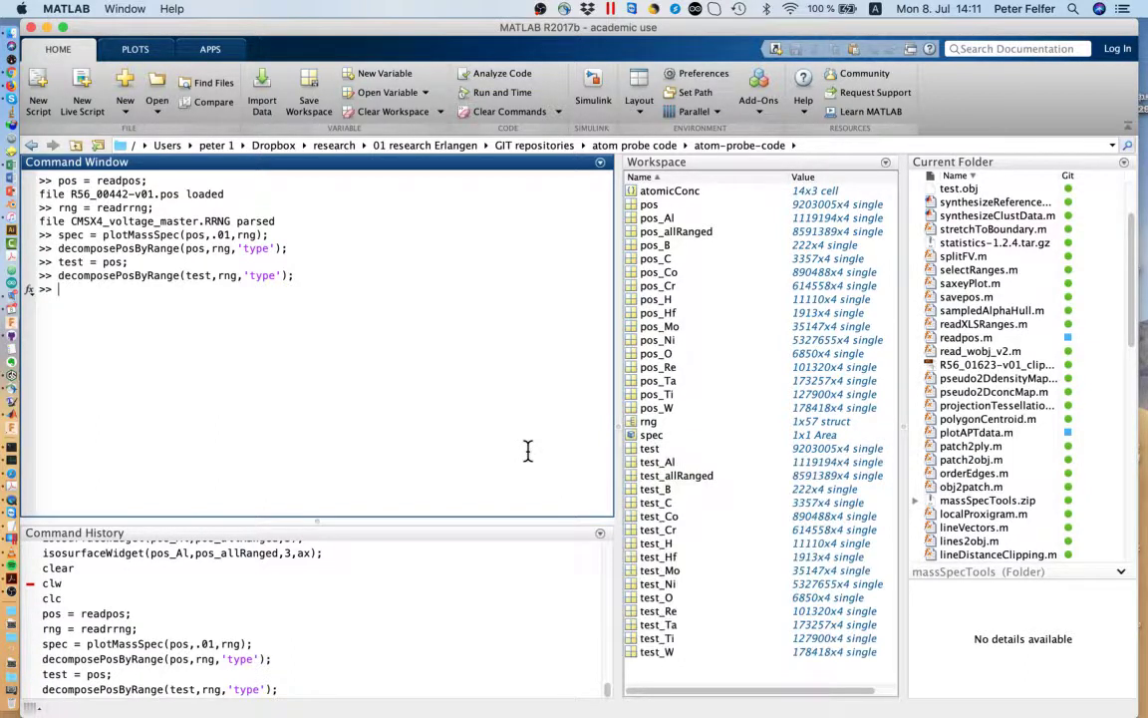
Delete every test variable, from test to test_W, from the workspace.
click(662, 653)
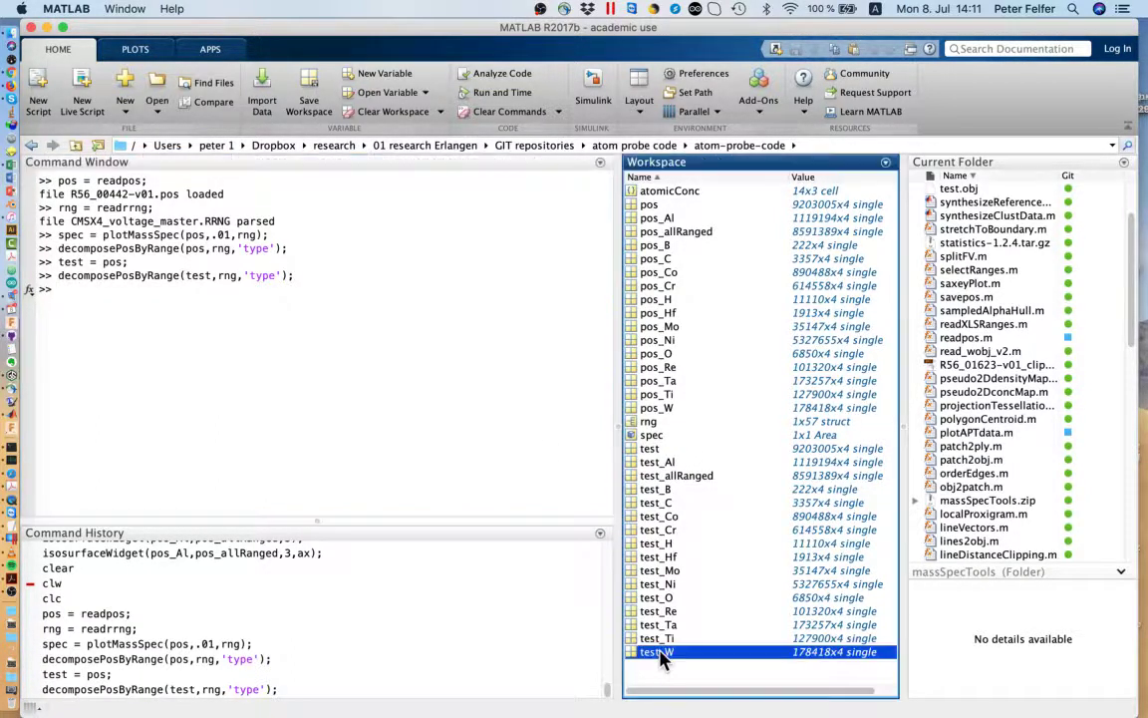
shift+click(650, 456)
key(Delete)
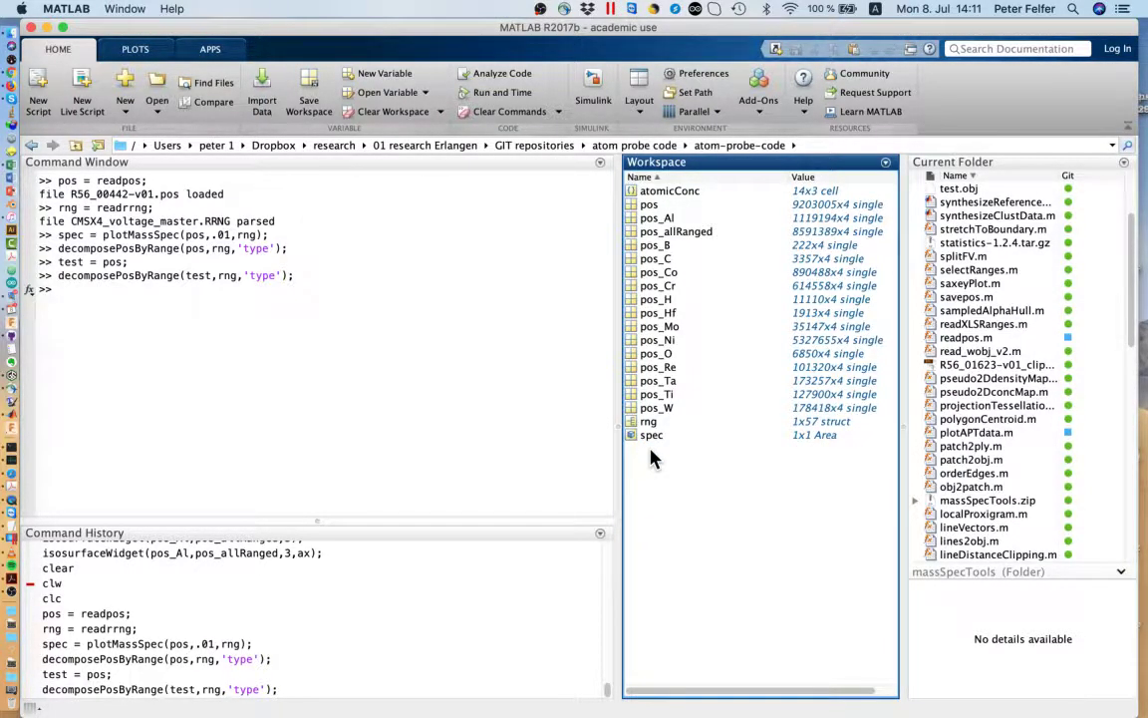
click(226, 294)
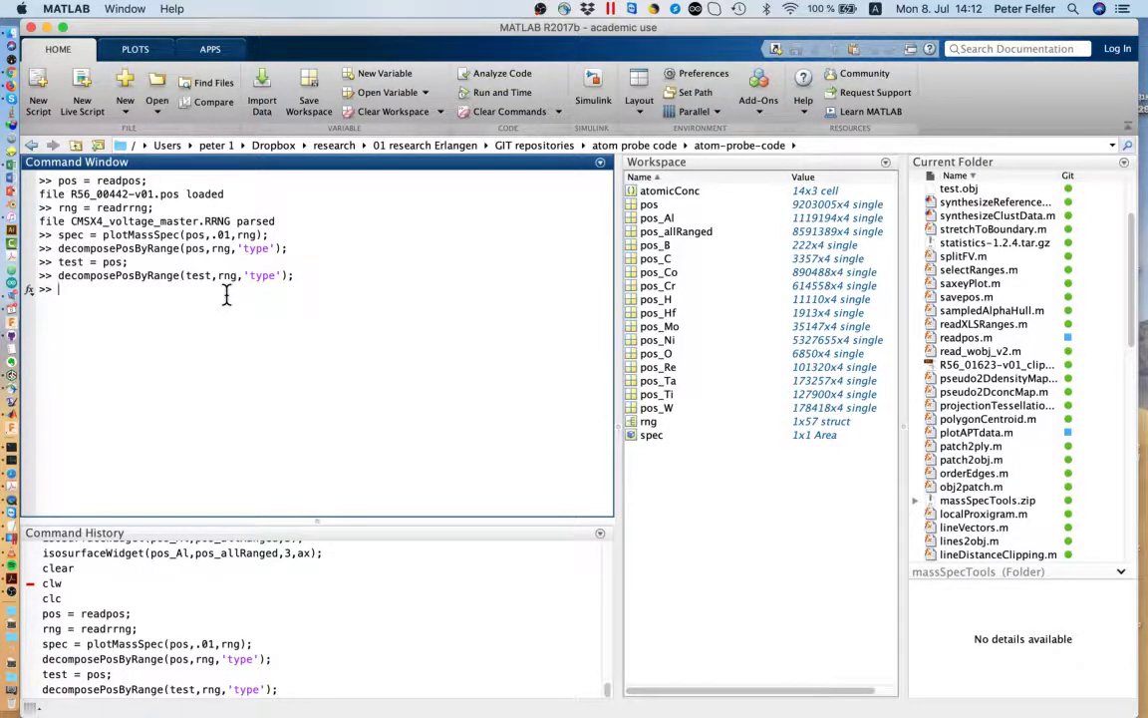
Find and select isosurfaceWidget.mlapp in the volumetrics folder.
scroll(975, 369, down, 10)
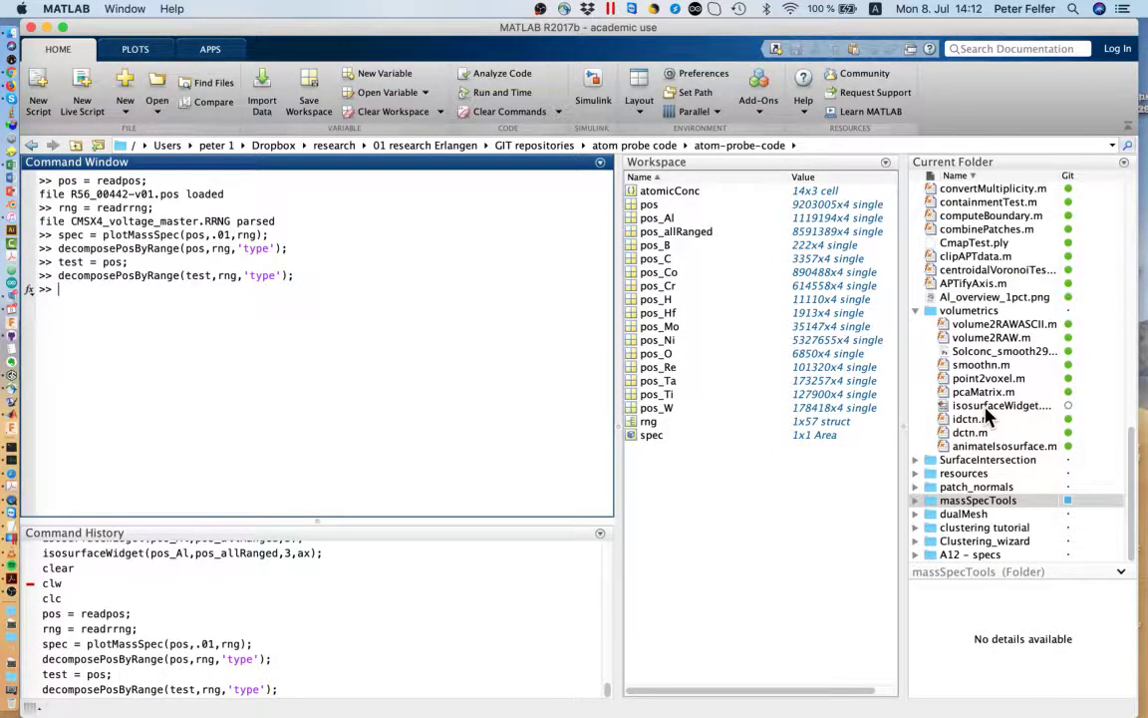
click(930, 315)
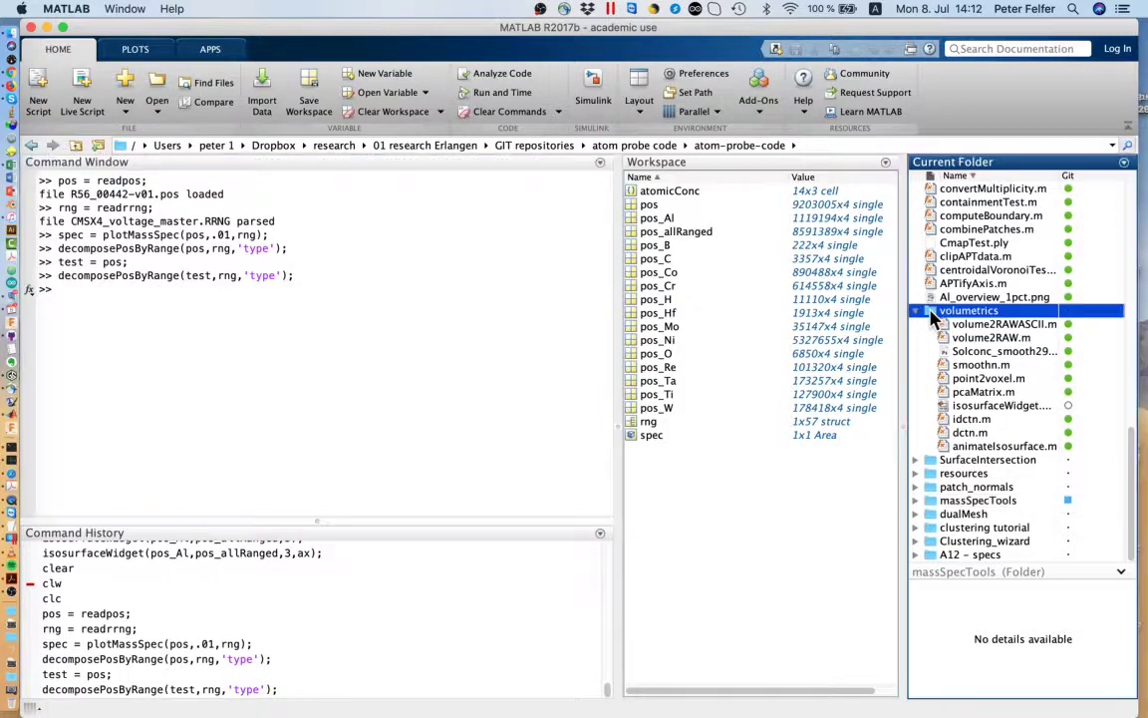
click(963, 408)
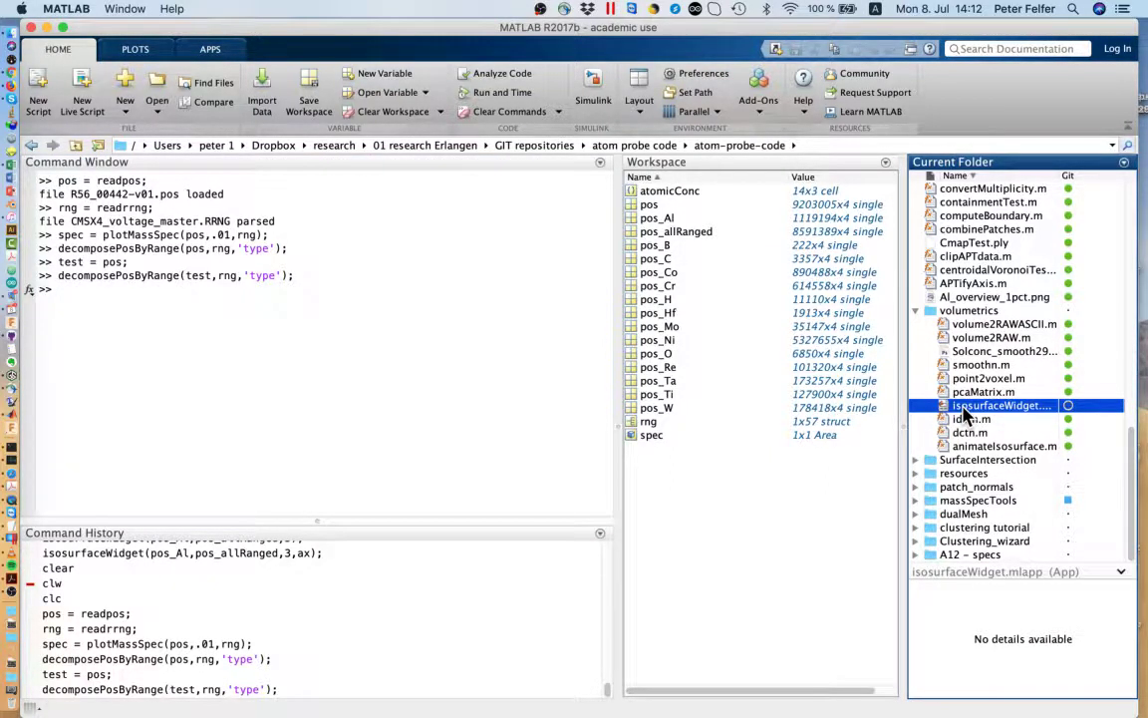
key(Down)
key(Up)
click(181, 301)
Recall isosurfaceWidget(pos_Al,pos_allRanged,3,ax); and highlight its pos_Al and pos_allRanged arguments.
text(iso)
key(Up)
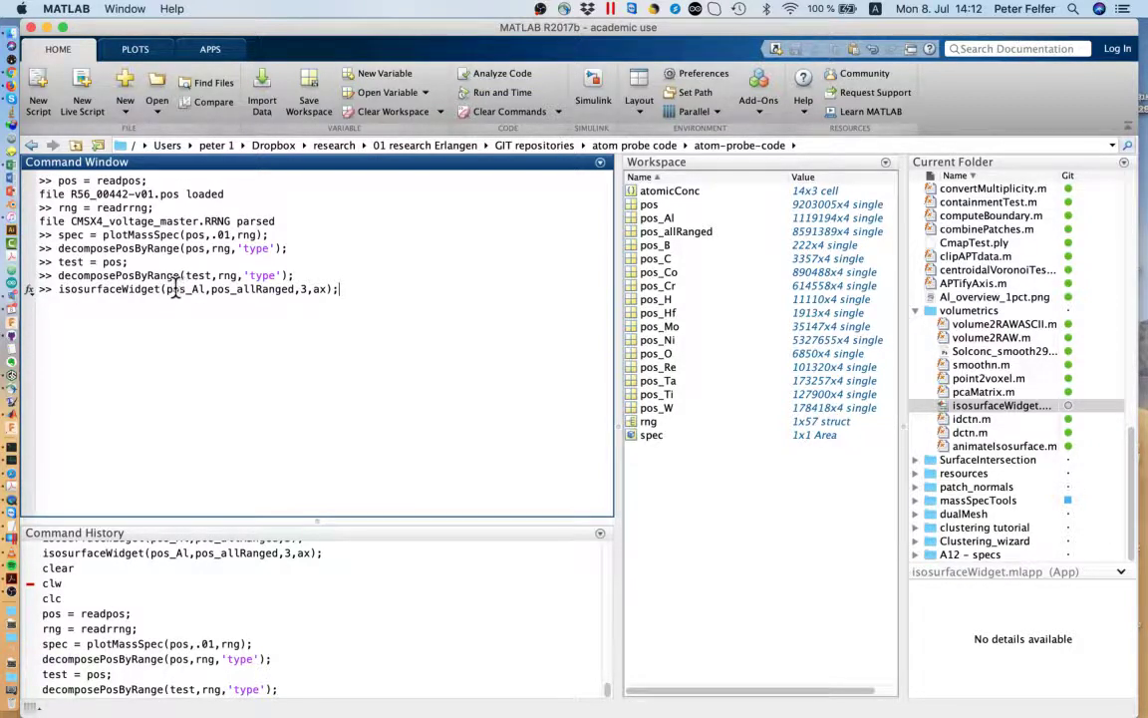
drag(166, 289, 206, 289)
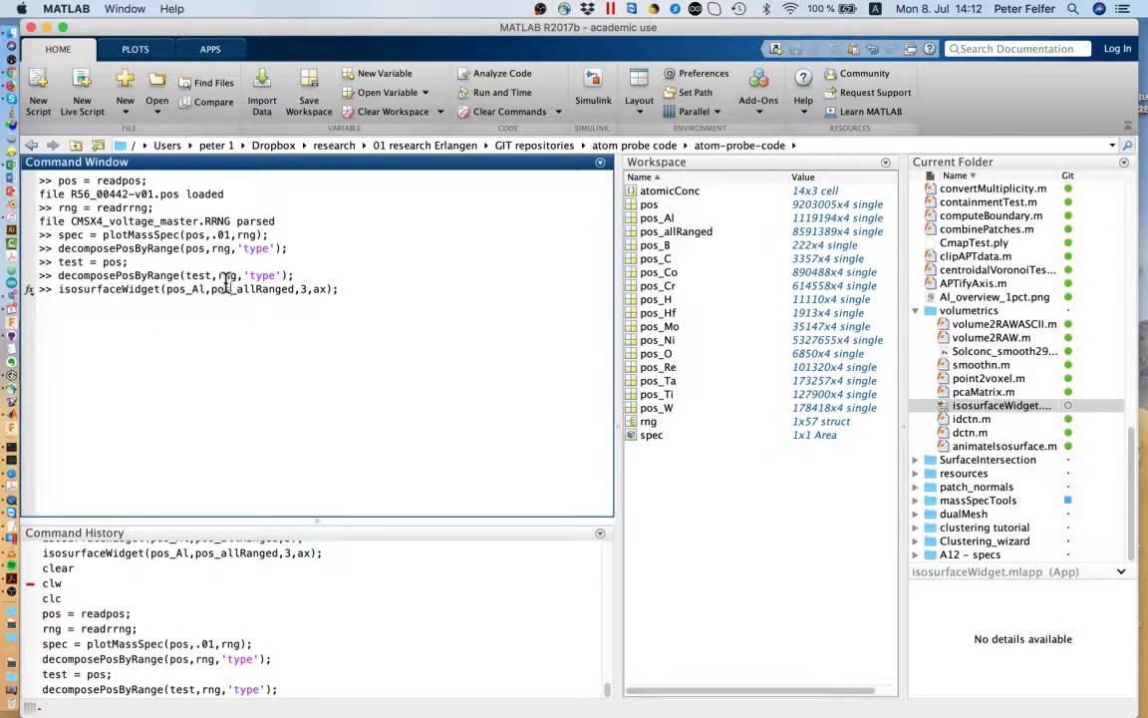
drag(211, 290, 295, 289)
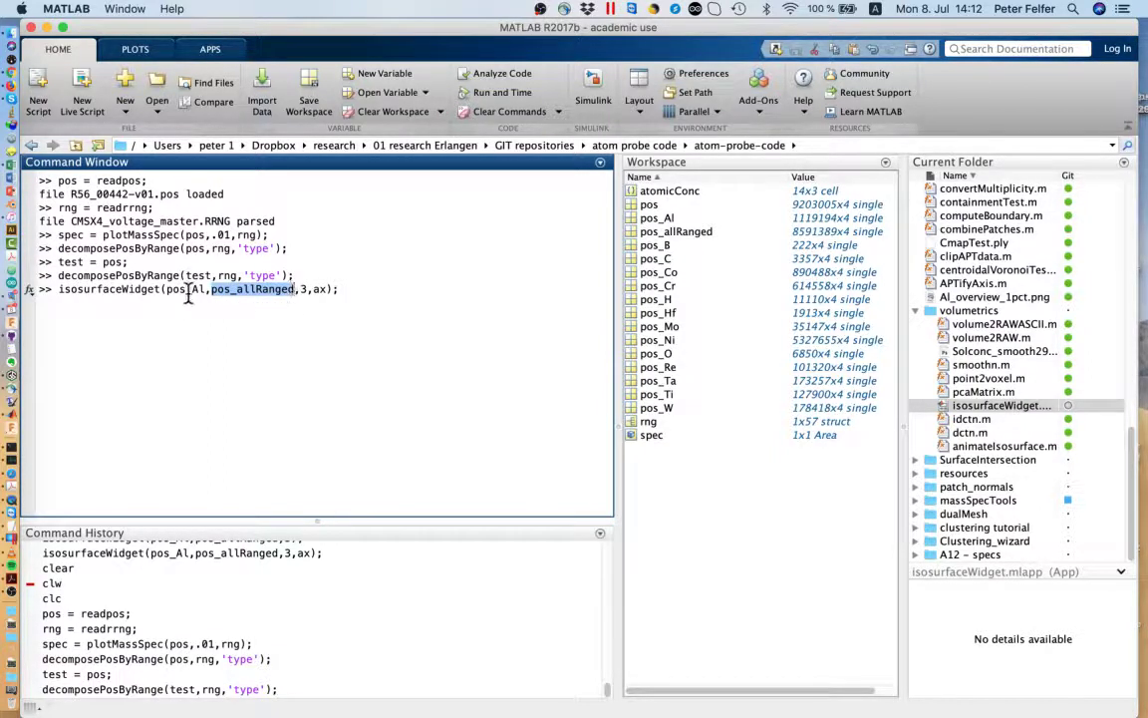
drag(167, 289, 199, 289)
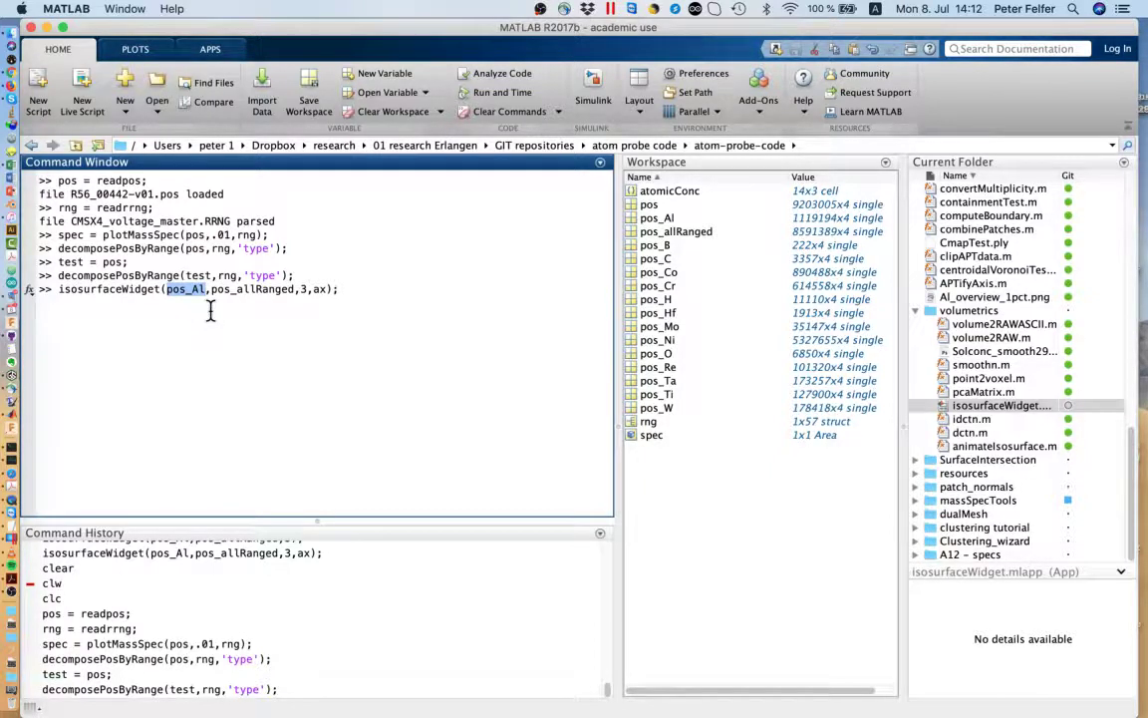
drag(212, 289, 296, 290)
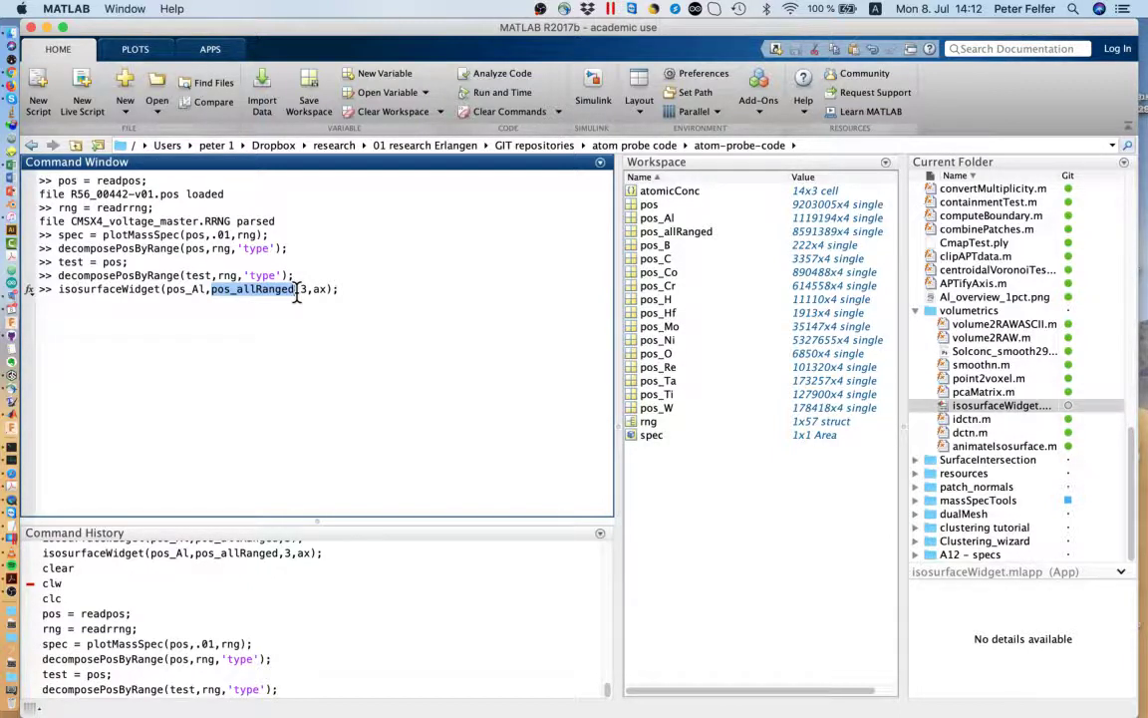
drag(165, 289, 207, 287)
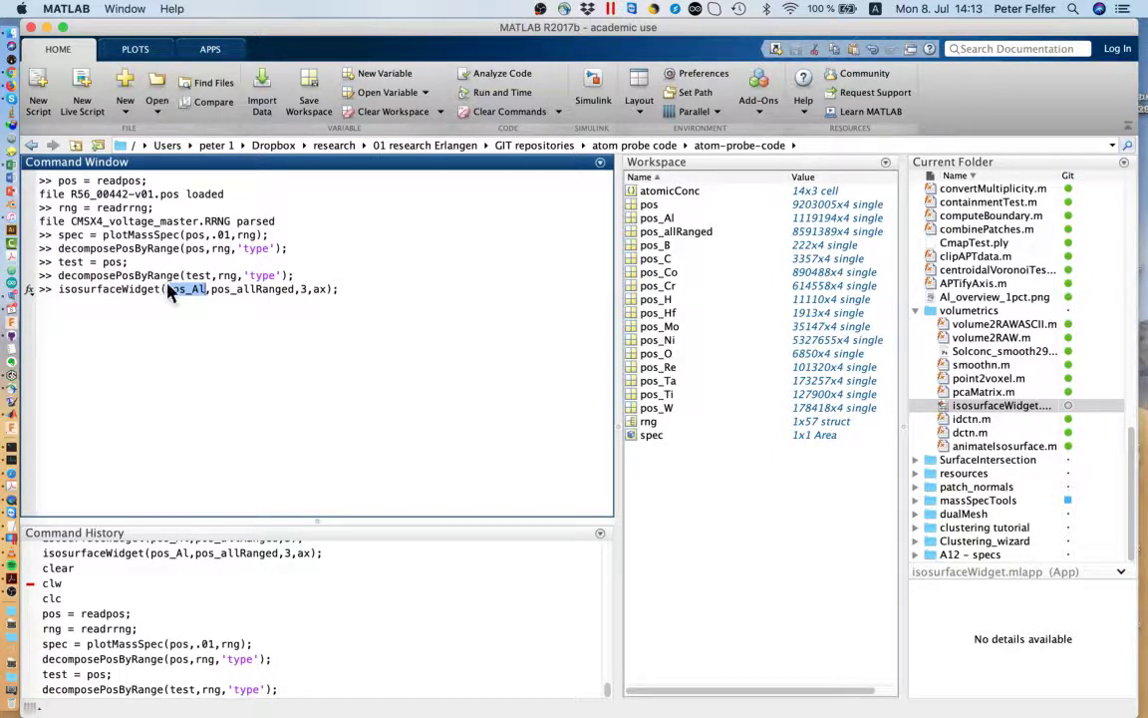
drag(211, 289, 293, 283)
key(End)
Go over the 3 and ax arguments, then delete ax from the command.
drag(165, 289, 206, 290)
drag(212, 289, 302, 289)
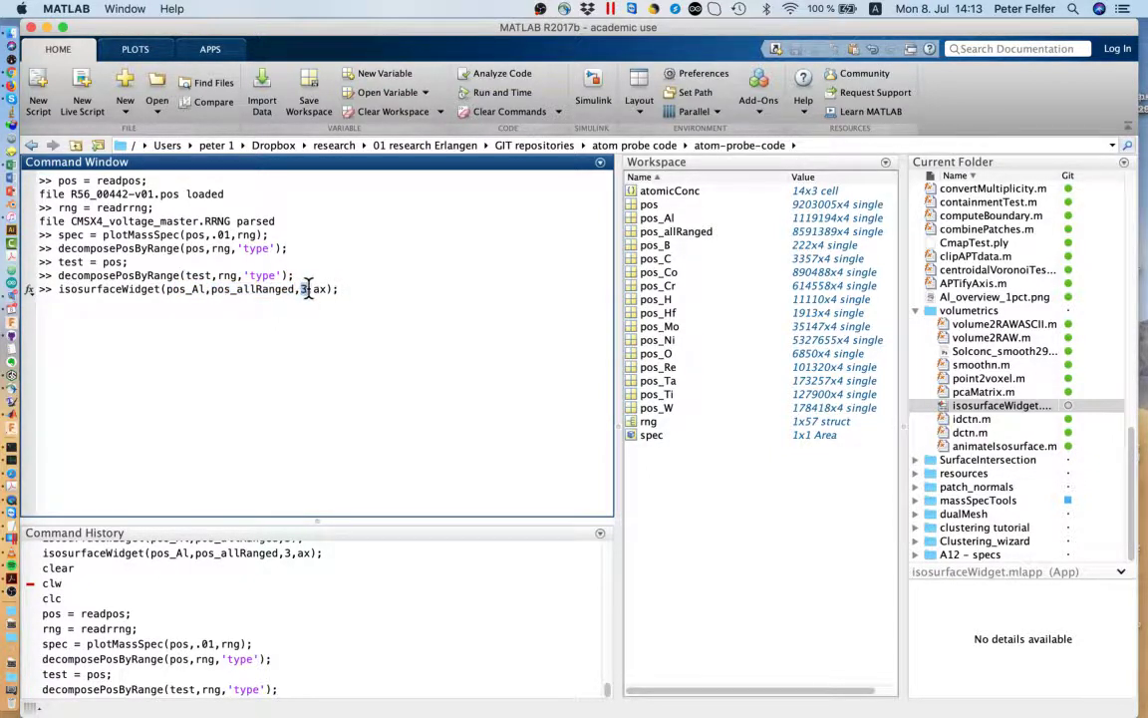
double_click(303, 289)
double_click(320, 289)
click(343, 289)
click(327, 290)
key(BackSpace)
key(BackSpace)
key(BackSpace)
Run isosurfaceWidget(pos_Al,pos_allRanged,3); and rotate the isosurface plot into a 3D box view.
key(Return)
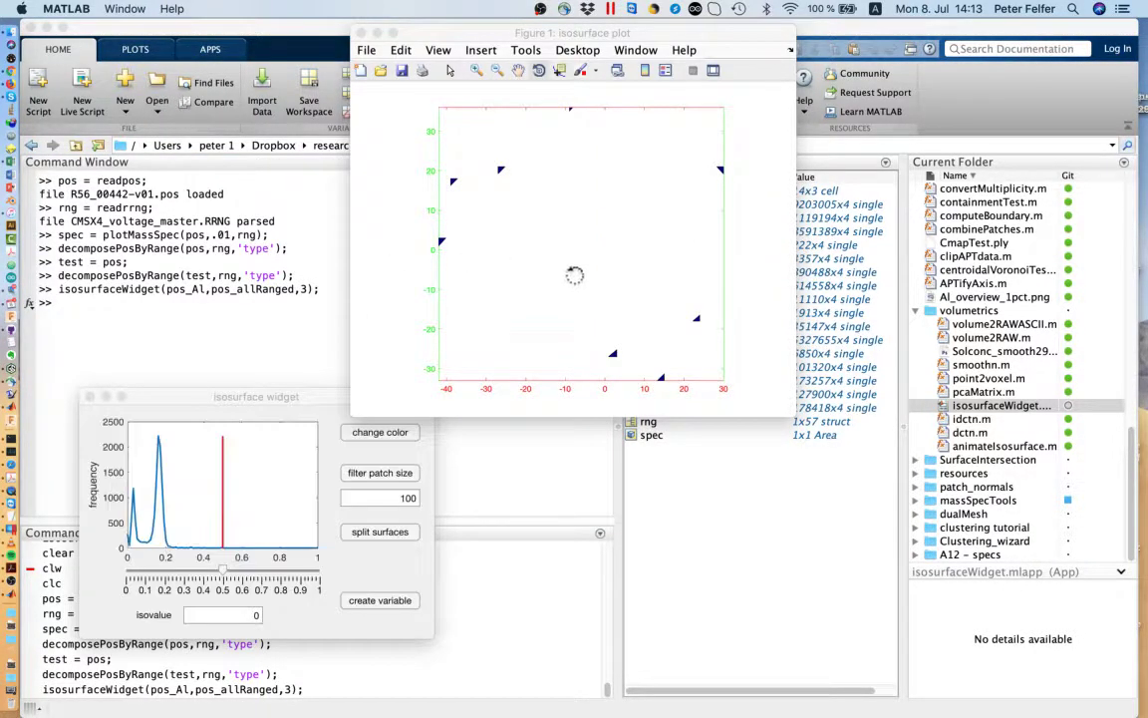
drag(463, 33, 611, 50)
click(687, 88)
drag(634, 274, 642, 221)
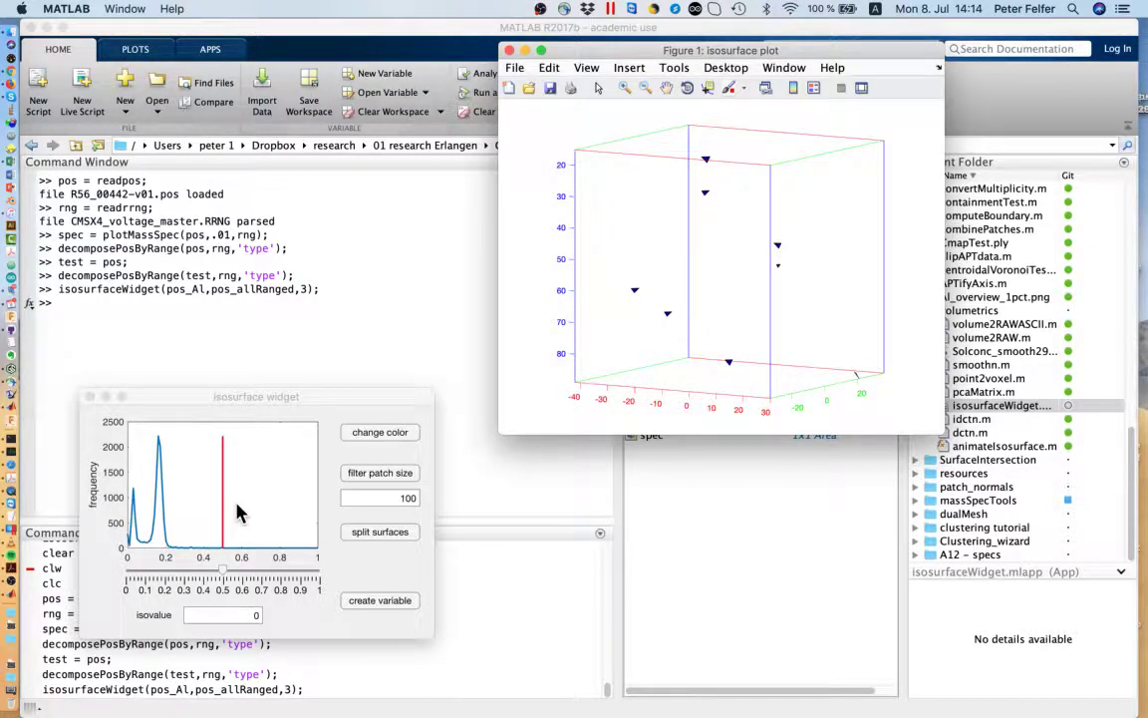
drag(282, 401, 319, 317)
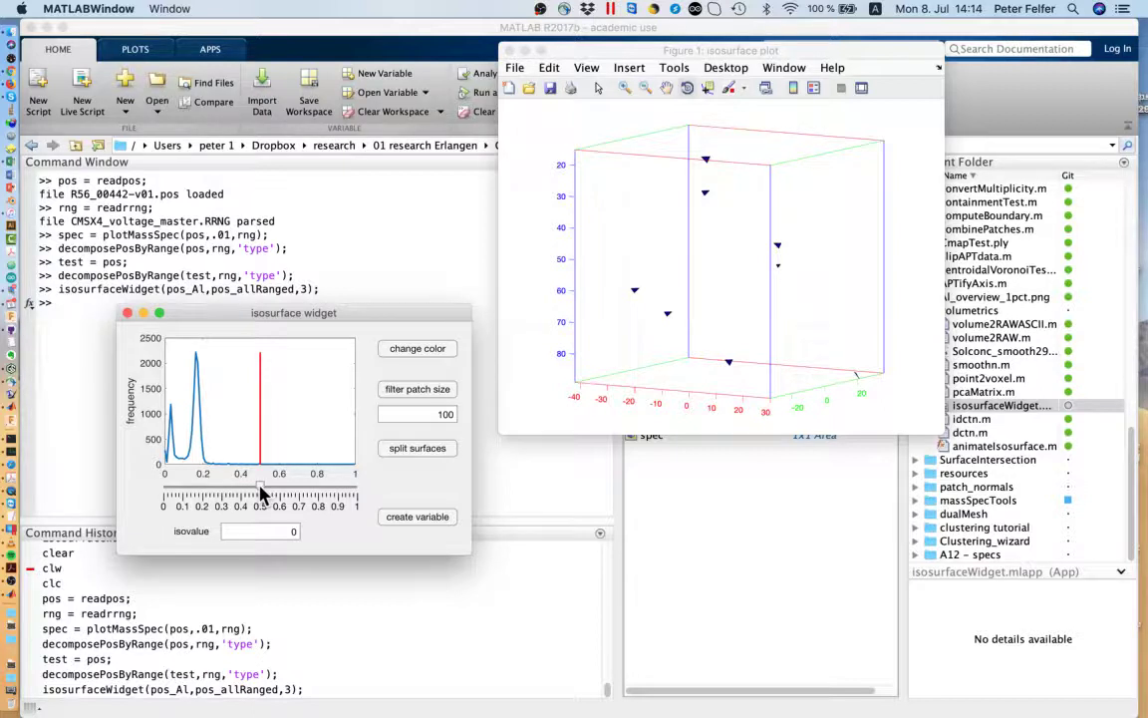
Replace the Al isovalue in the isosurface widget with 0.09 so the interface surfaces appear.
drag(260, 497, 216, 493)
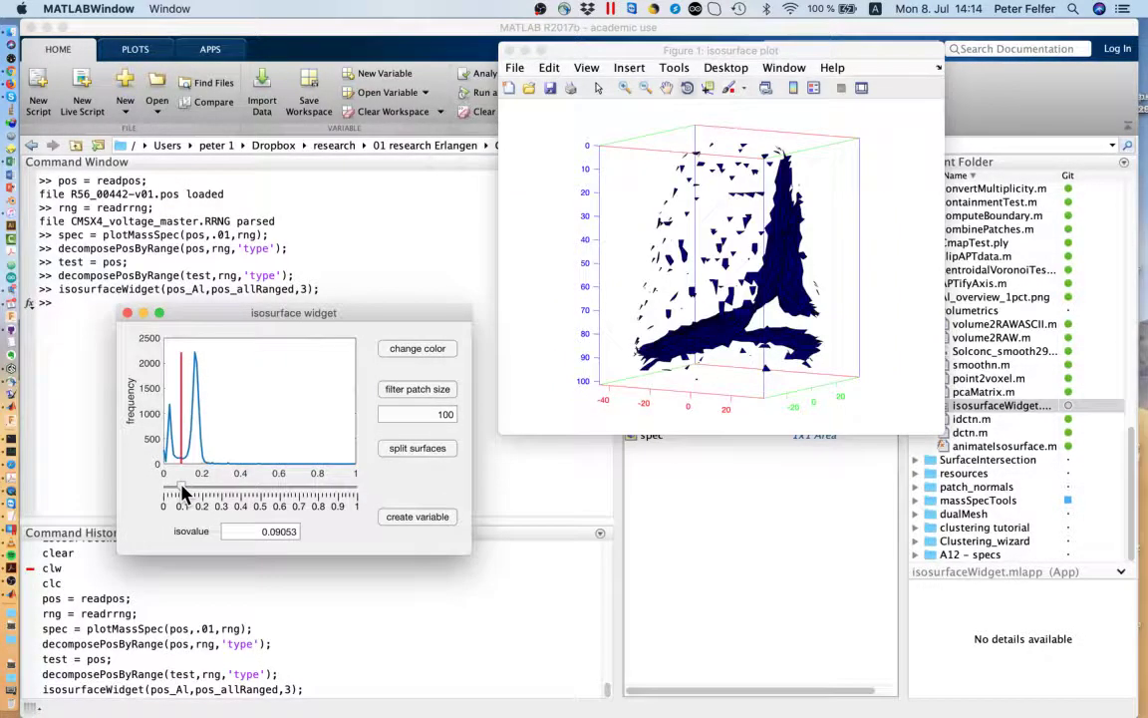
drag(675, 205, 566, 372)
click(295, 539)
click(293, 536)
double_click(289, 532)
drag(286, 532, 345, 533)
text(0.09)
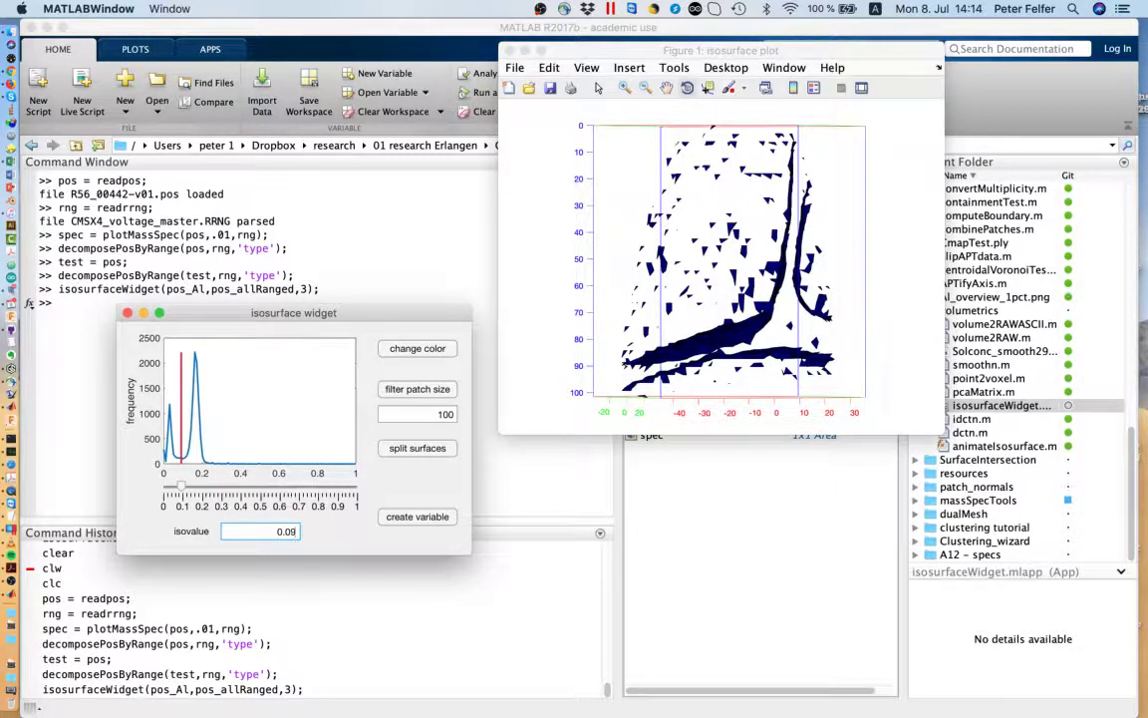
click(404, 516)
Try recolouring the isosurface, close the broken Color window, and move the widget up.
click(411, 355)
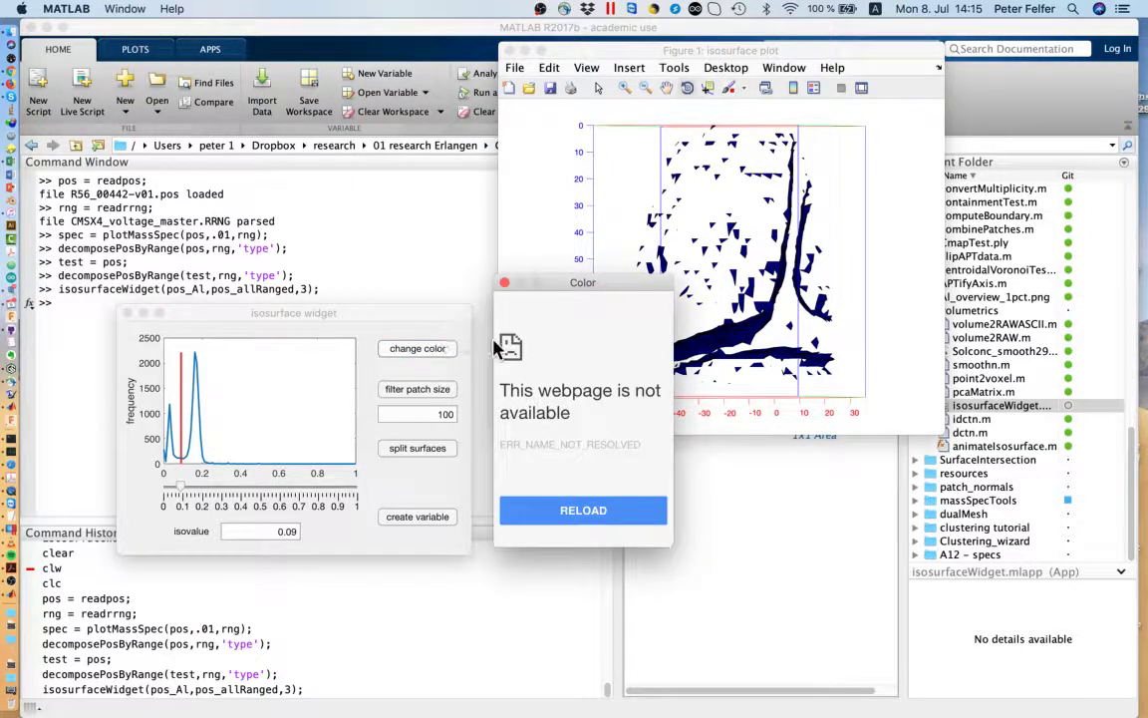
click(504, 283)
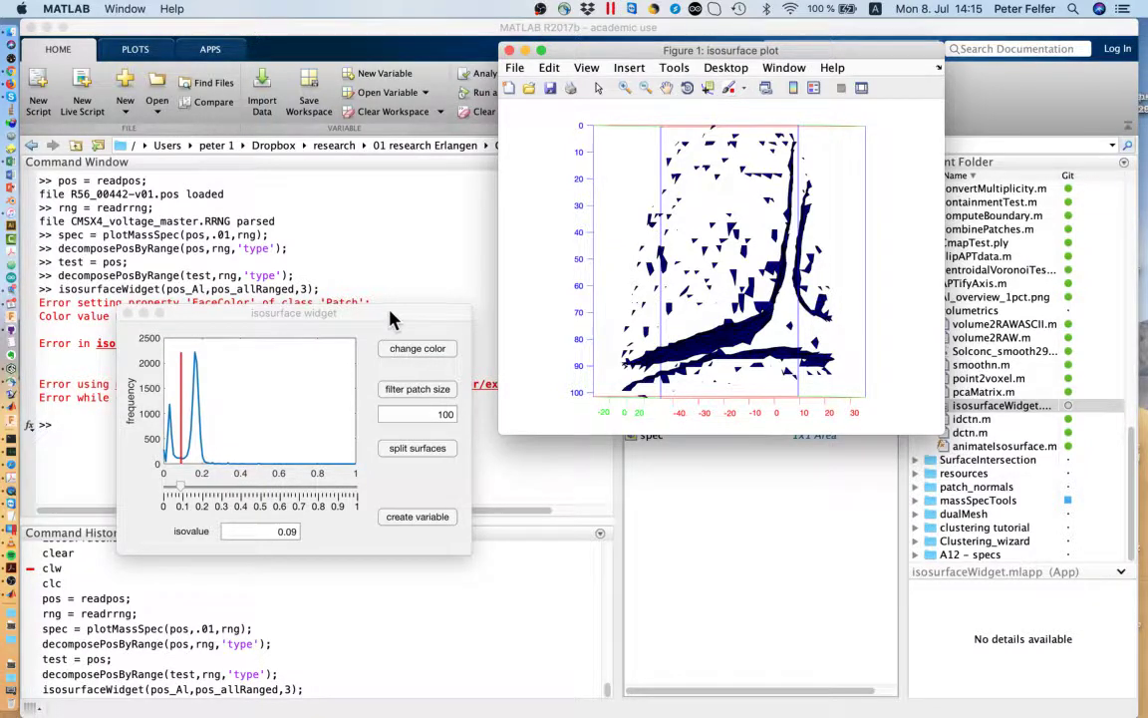
drag(395, 317, 407, 237)
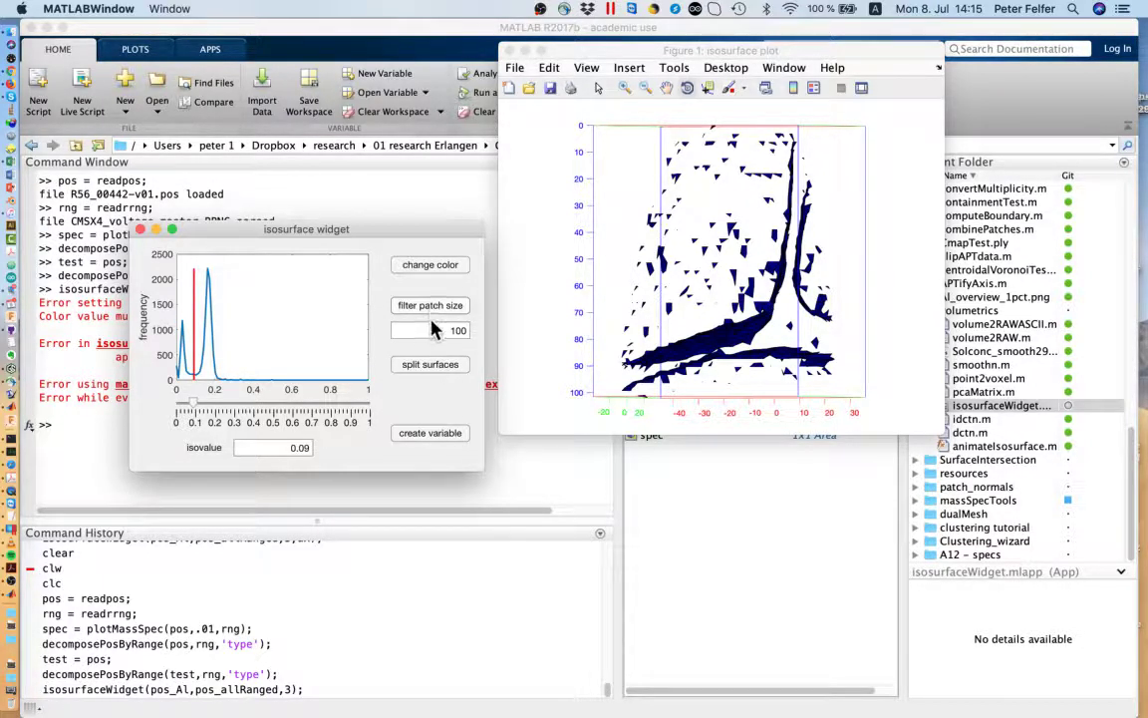
Filter small patches from the Al isosurface at size 100 and rotate to inspect the result.
drag(632, 269, 716, 301)
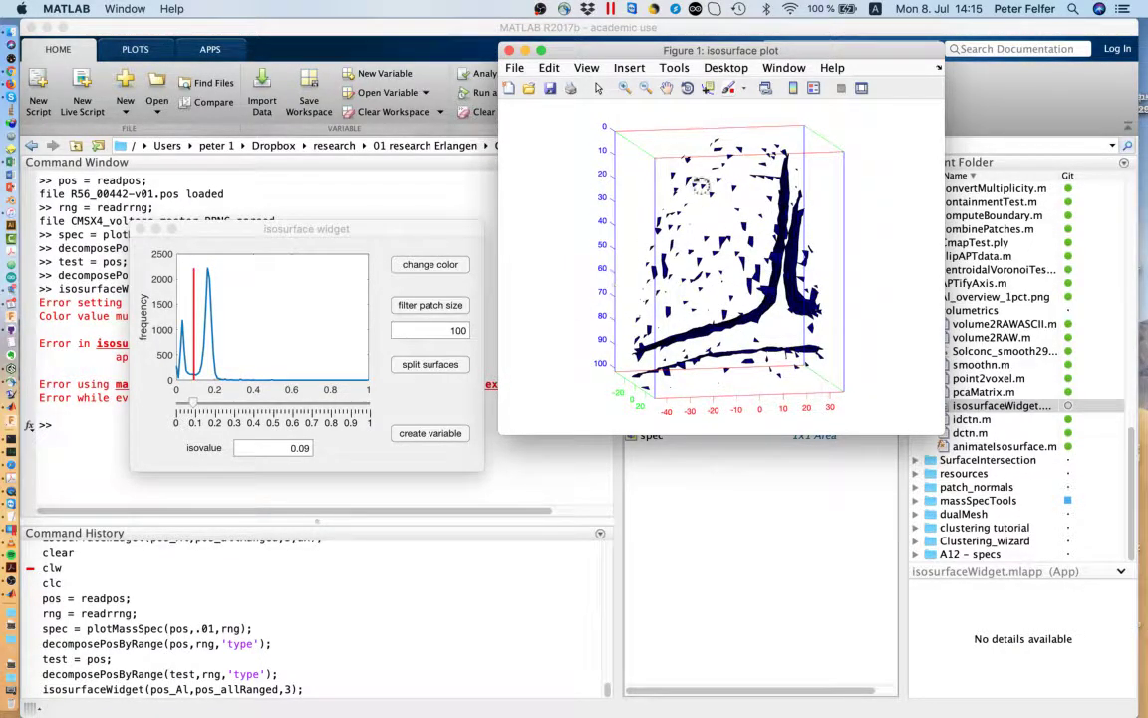
click(478, 290)
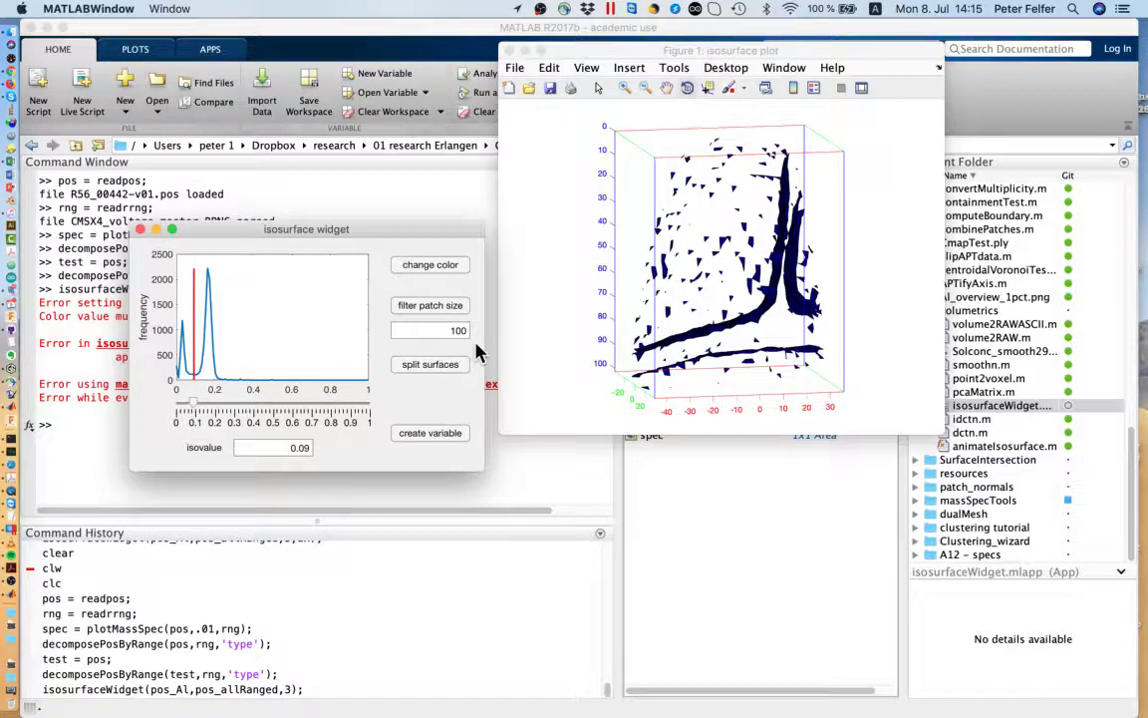
click(430, 306)
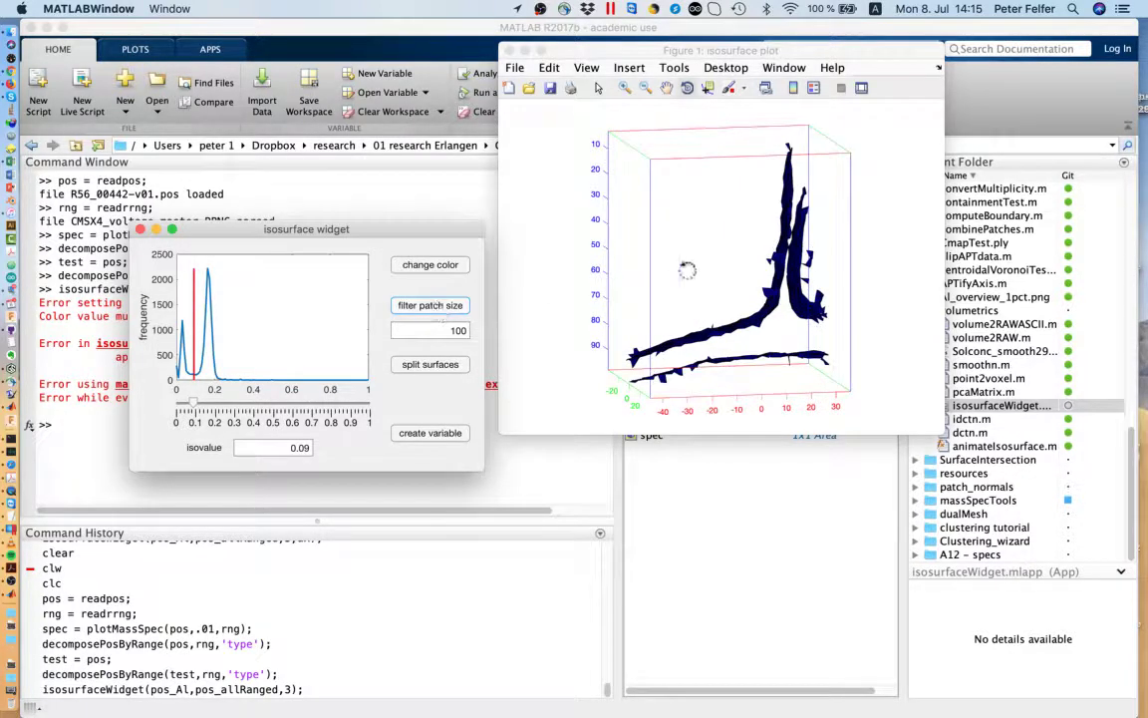
mouse_move(687, 269)
mouse_down()
mouse_move(633, 284)
mouse_move(702, 277)
mouse_move(648, 219)
mouse_move(679, 282)
mouse_up()
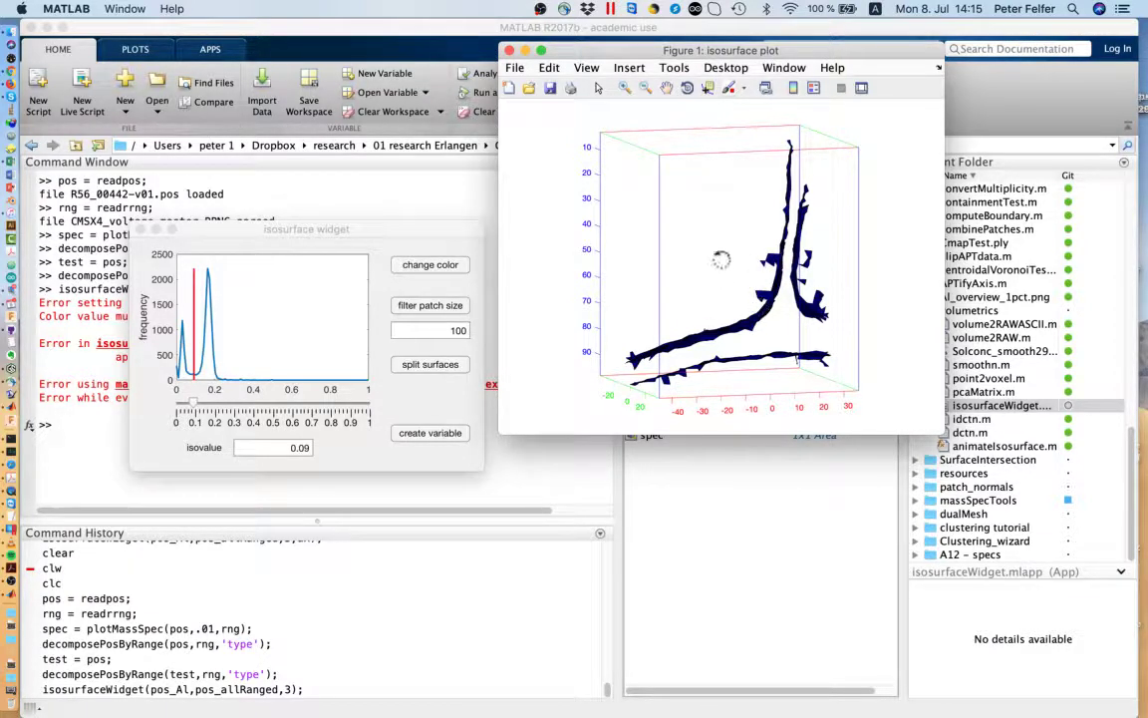
mouse_move(723, 256)
mouse_down()
mouse_move(687, 243)
mouse_move(723, 259)
mouse_up()
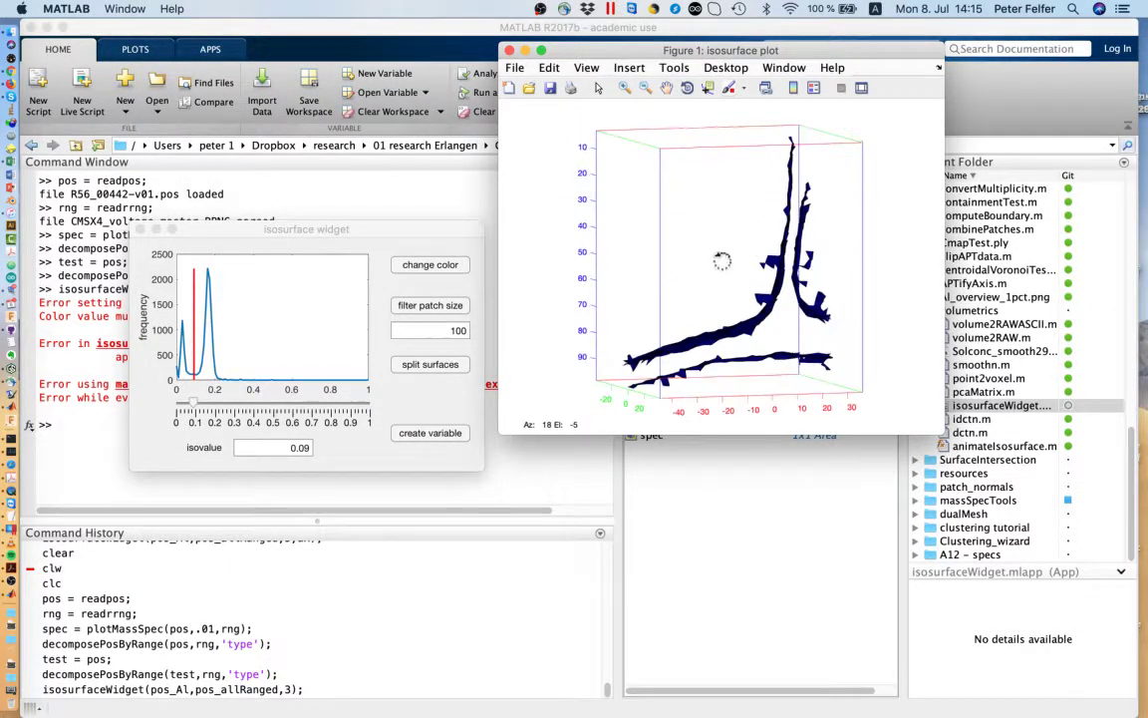
Edit the minimum patch size, nudge the isovalue slider, and filter out the small fragments again.
click(465, 330)
text(0)
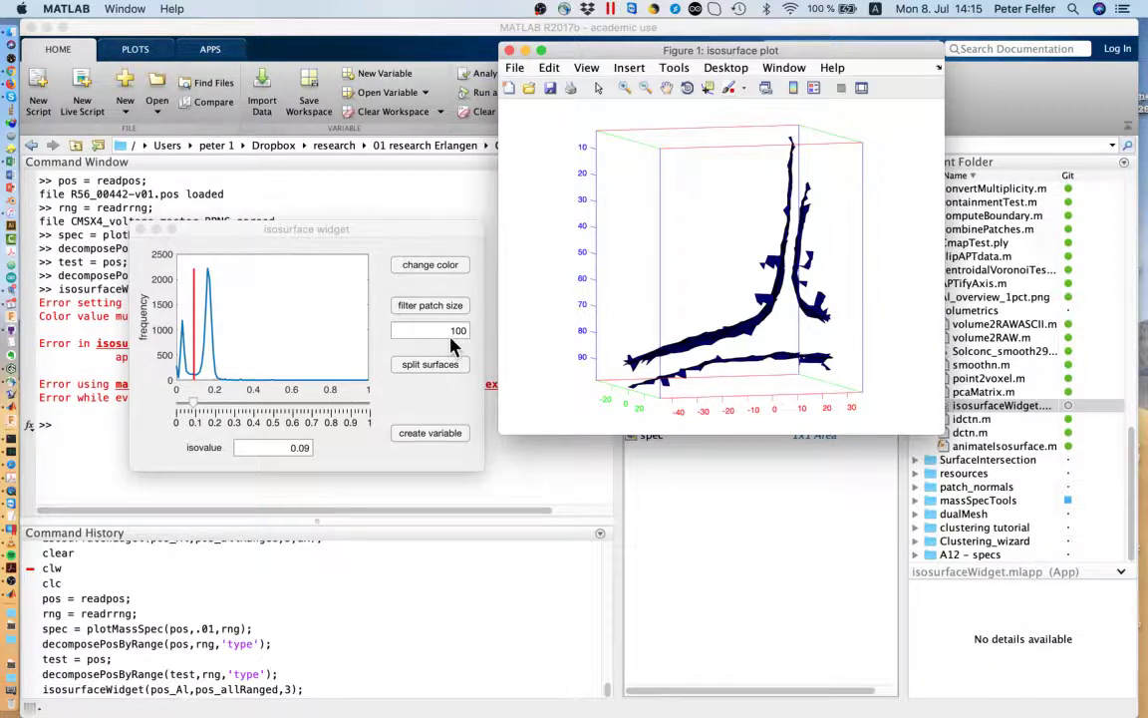
click(197, 409)
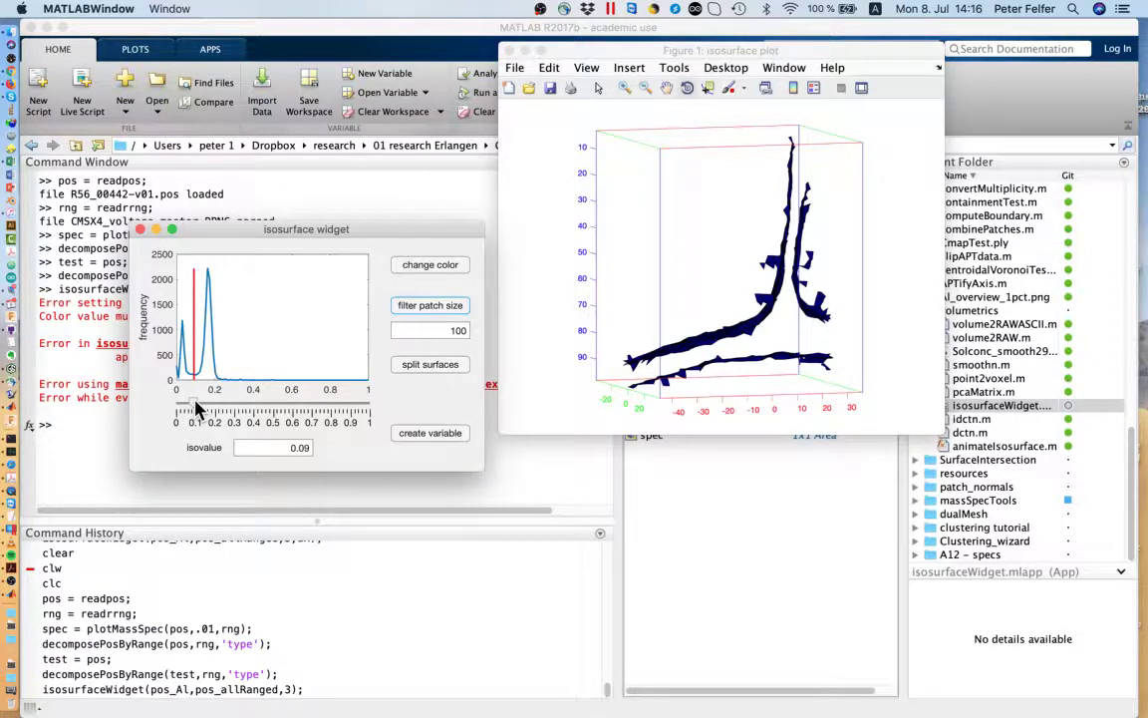
drag(197, 409, 196, 409)
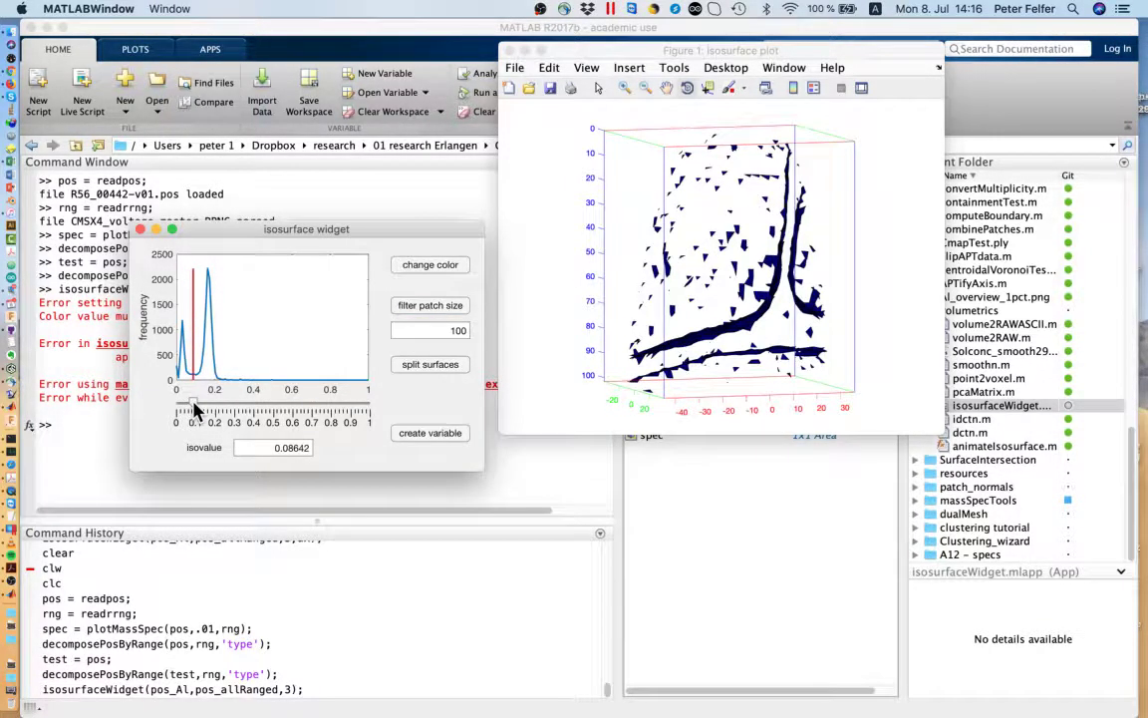
click(448, 307)
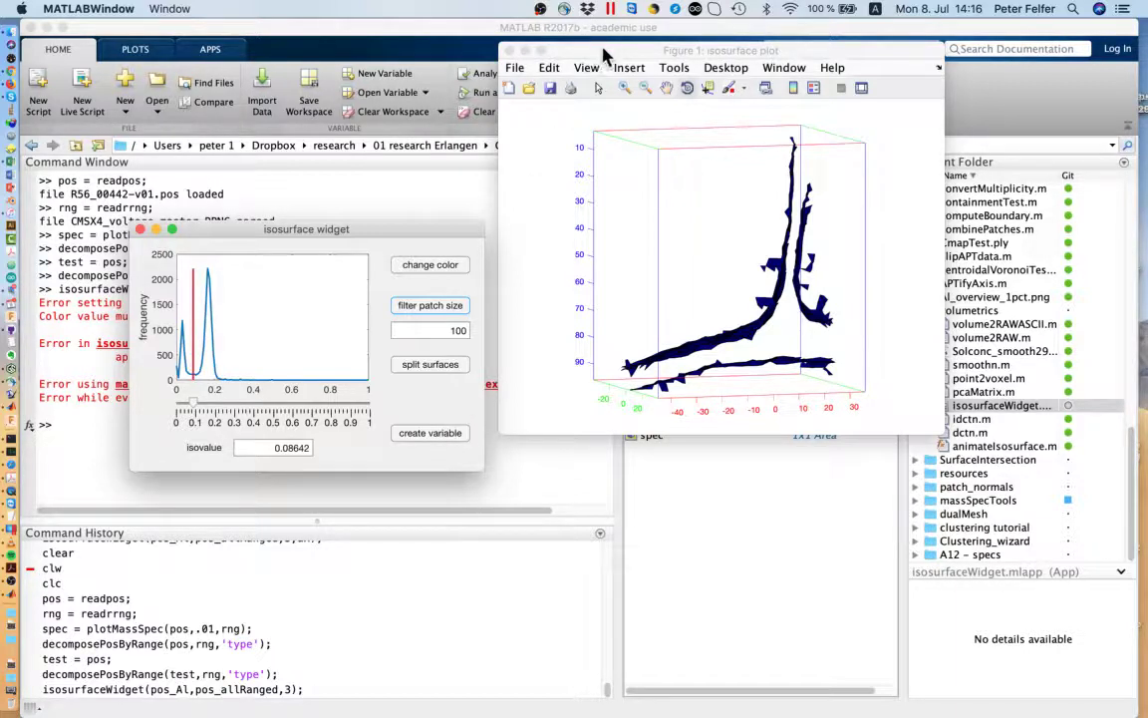
Rearrange the widget and plot windows, then export the isosurface as variable isosurf_0_0864.
drag(602, 53, 129, 259)
drag(230, 228, 324, 22)
drag(144, 261, 247, 284)
click(426, 176)
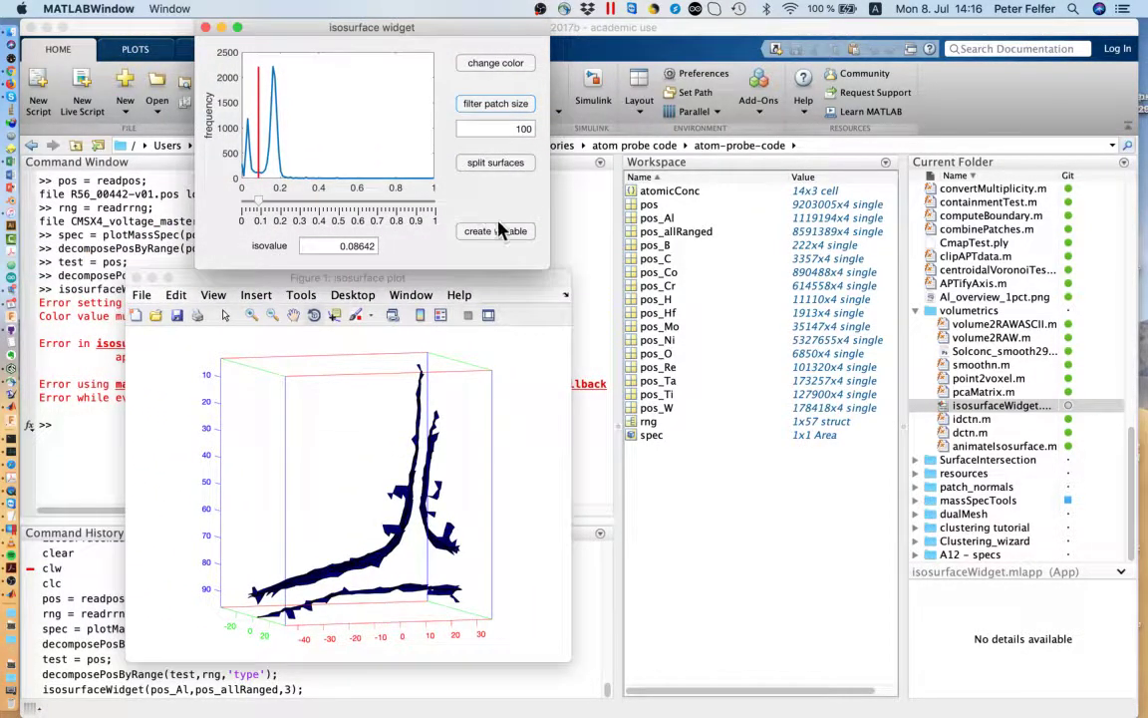
click(502, 234)
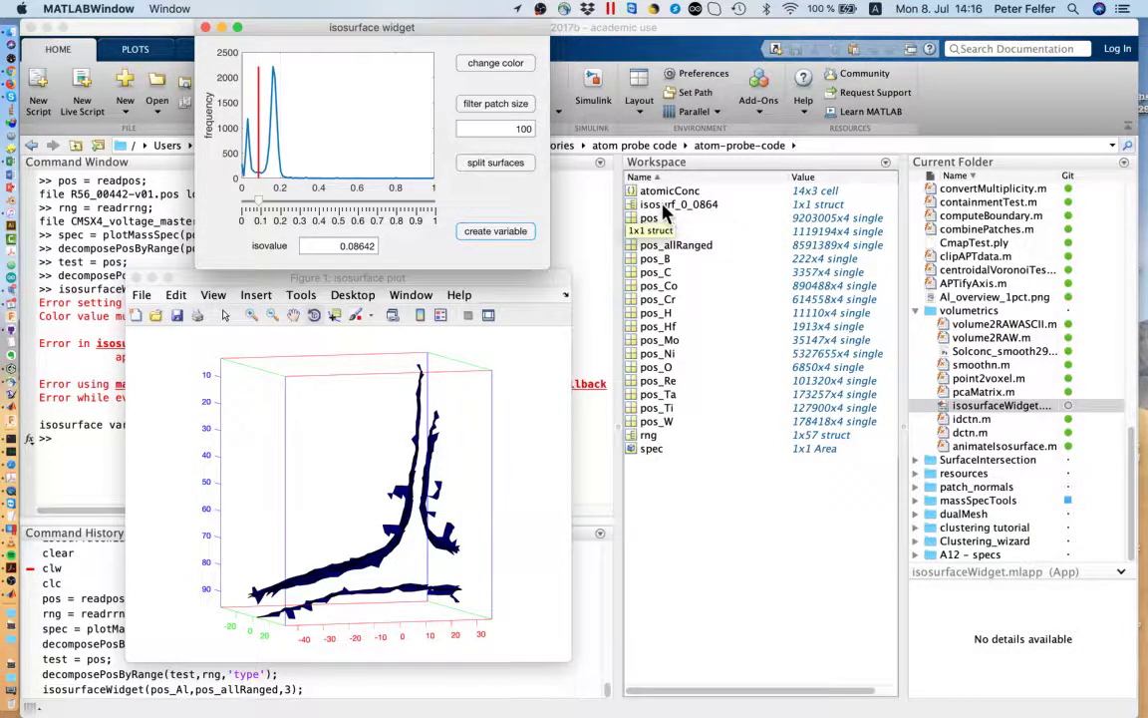
Inspect isosurf_0_0864's vertices and faces, then bring back the isosurface widget and its plot.
double_click(663, 205)
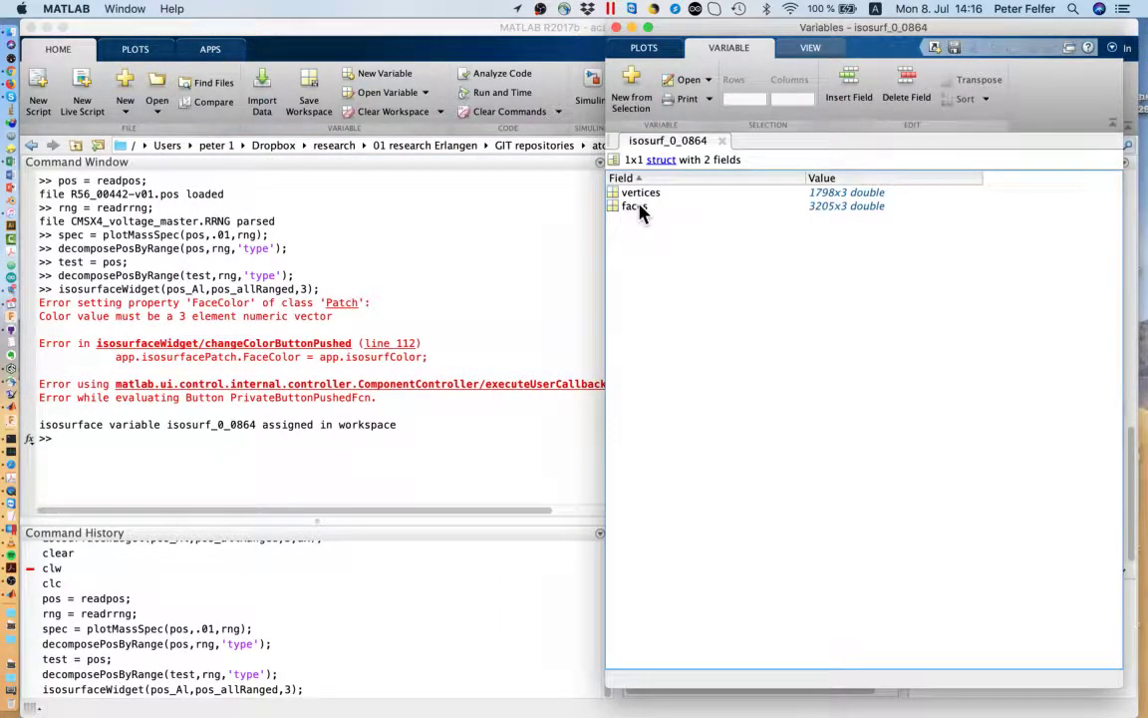
click(617, 27)
key(ctrl+Up)
click(249, 438)
key(ctrl+Up)
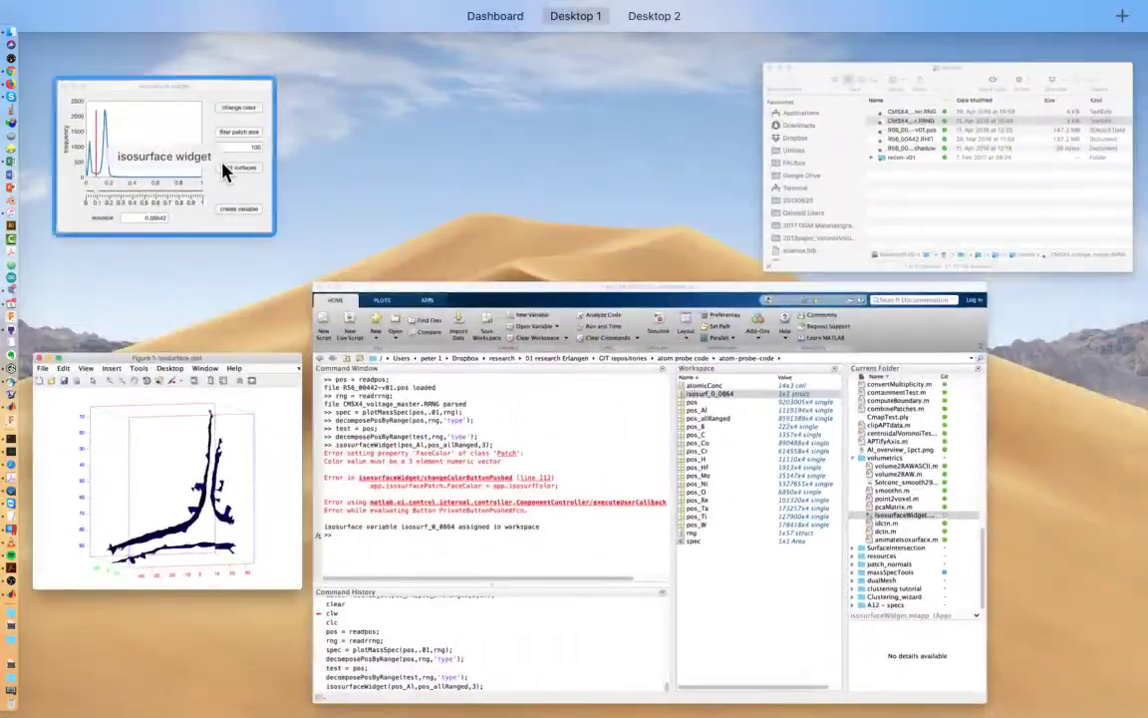
click(231, 199)
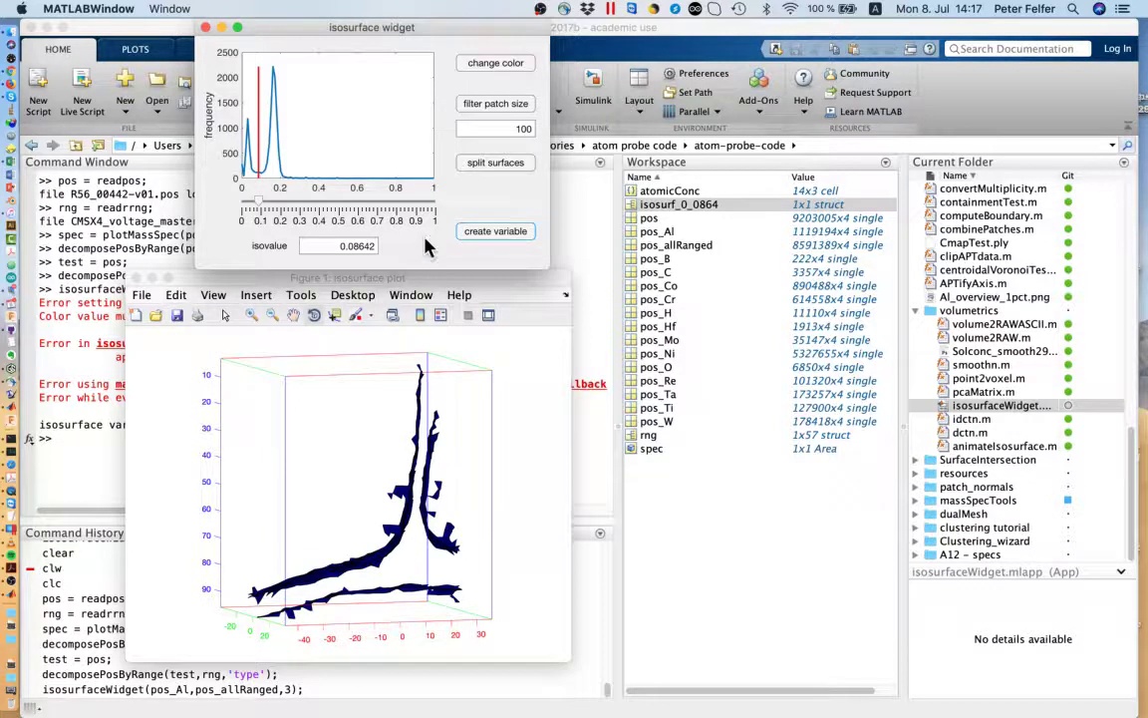
drag(425, 491, 426, 492)
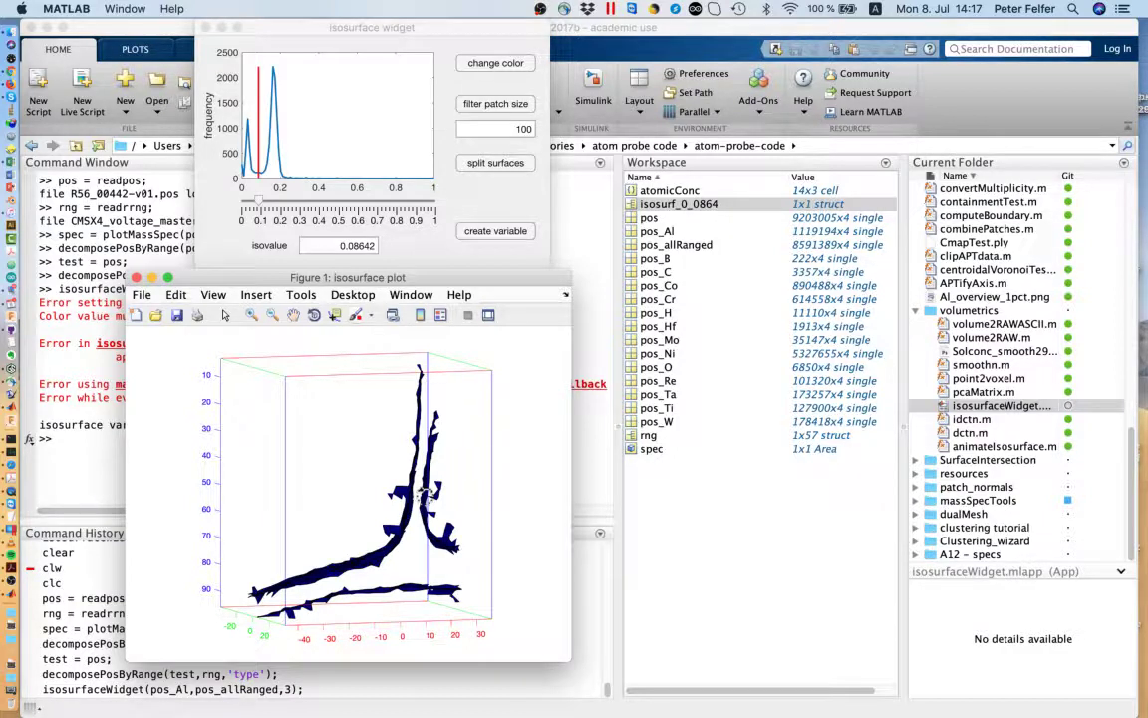
Split the isosurface into red, green and blue surfaces and add a legend to the plot.
click(496, 183)
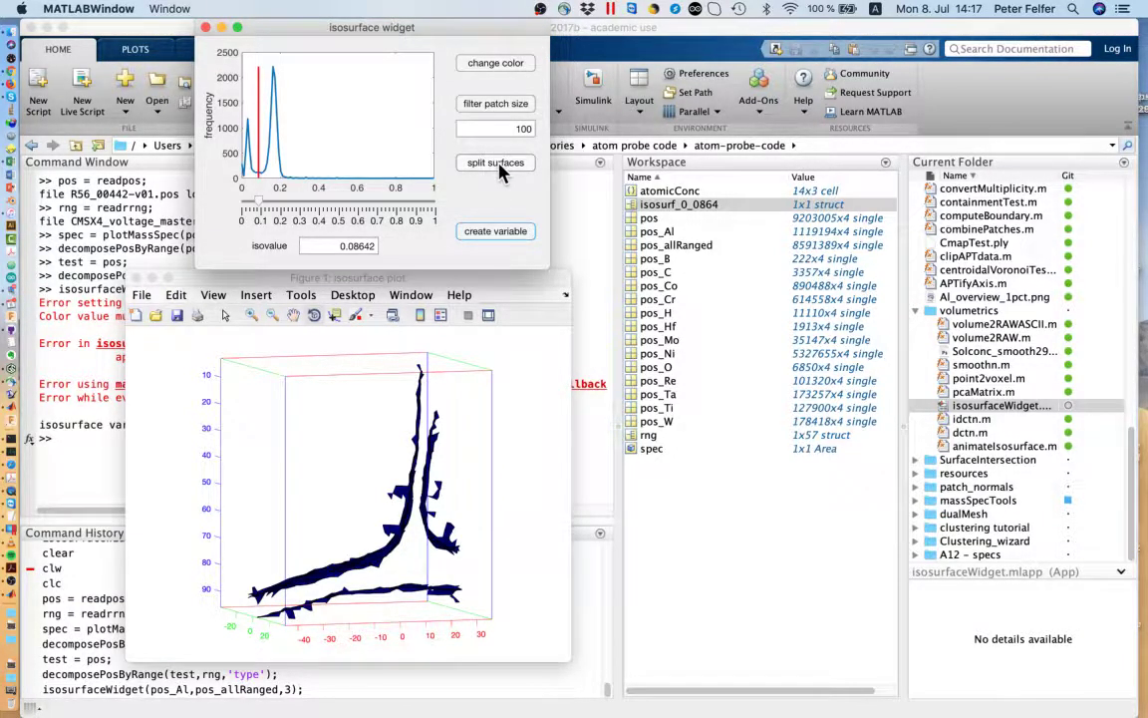
click(501, 172)
mouse_move(467, 480)
mouse_down()
mouse_move(429, 468)
mouse_move(451, 461)
mouse_move(462, 490)
mouse_move(483, 486)
mouse_move(464, 476)
mouse_move(486, 474)
mouse_move(457, 476)
mouse_move(470, 483)
mouse_up()
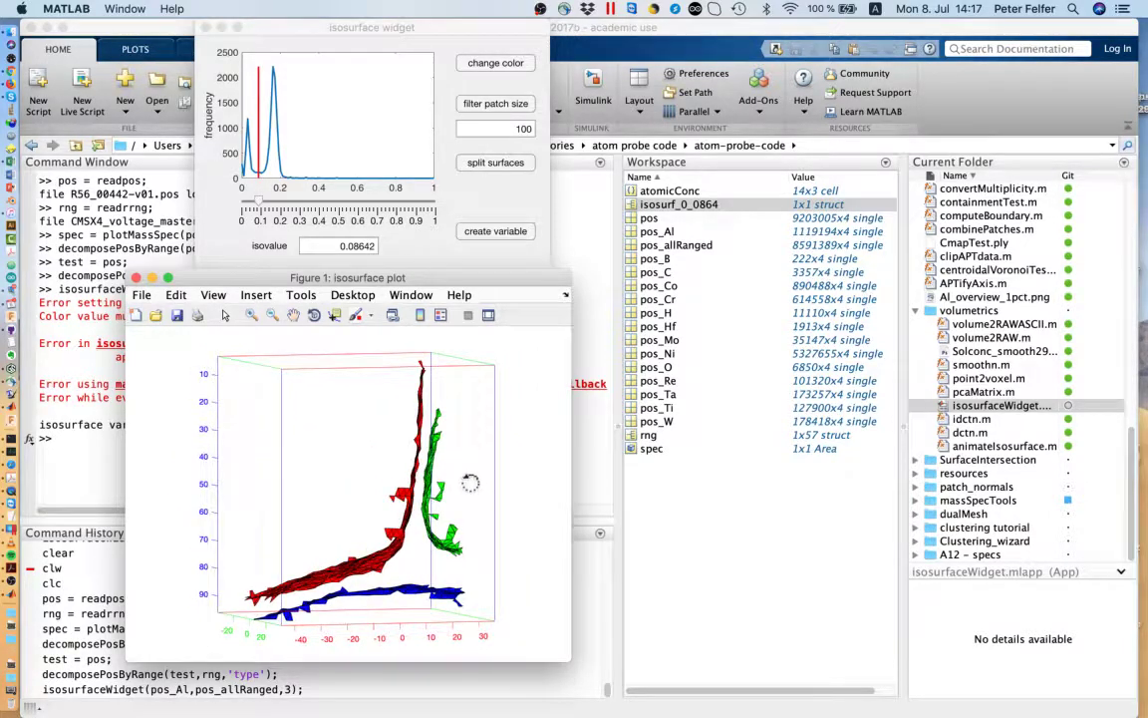
click(439, 316)
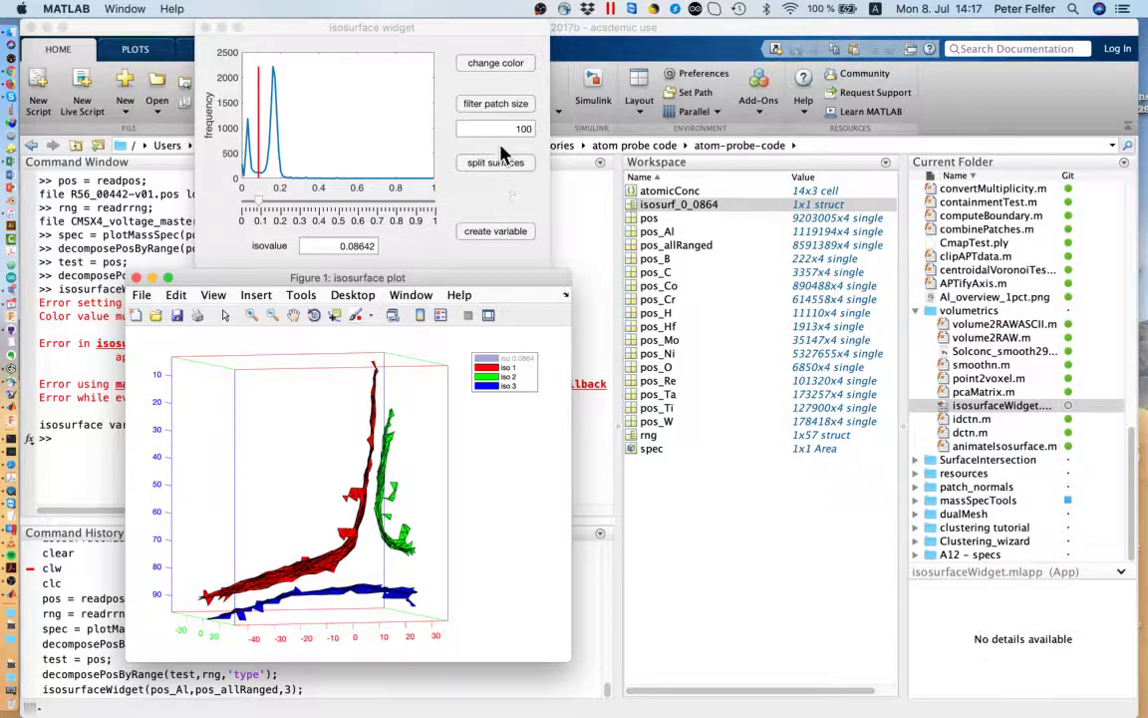
Export the split surfaces to isosurf_0_0864 and open the 3x1 struct to inspect it.
click(489, 234)
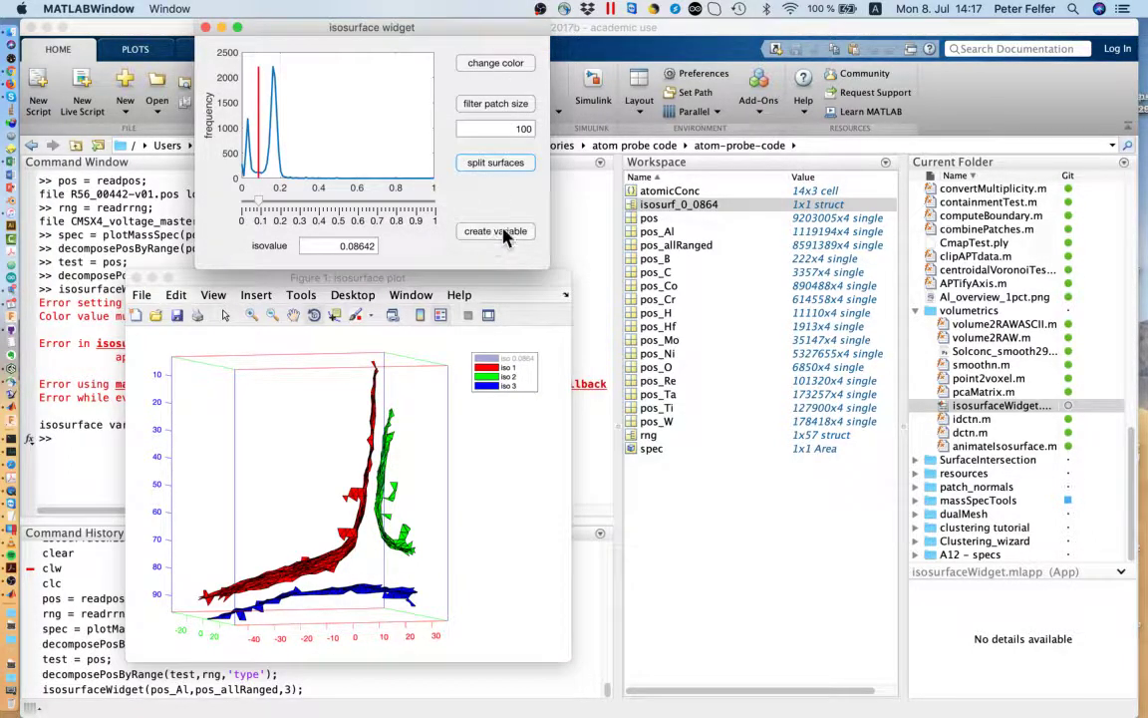
click(491, 236)
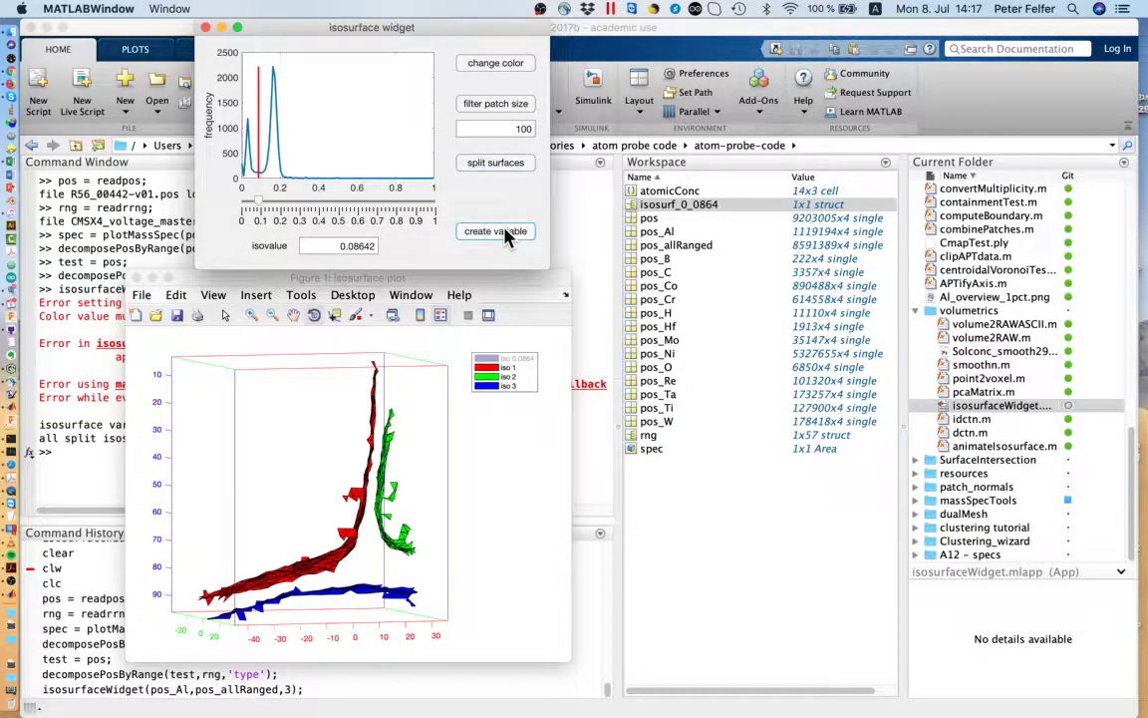
double_click(670, 207)
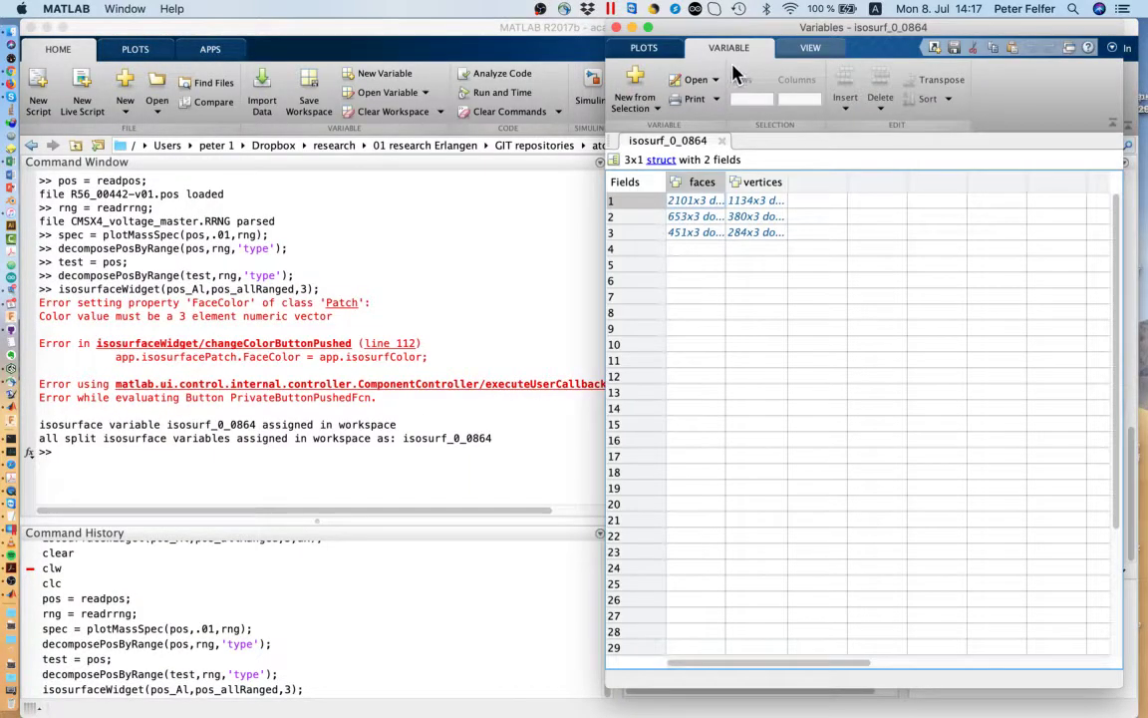
Close the Variables window and move the isosurface plot window slightly up and right.
key(super+w)
key(ctrl+Up)
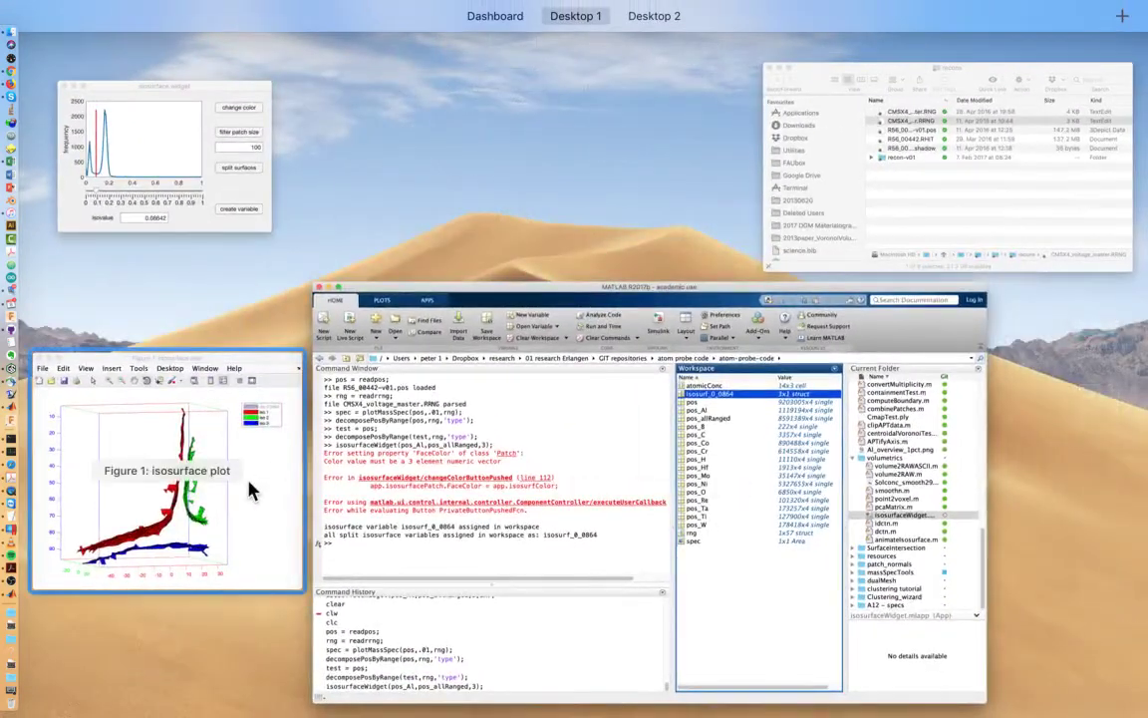
click(249, 482)
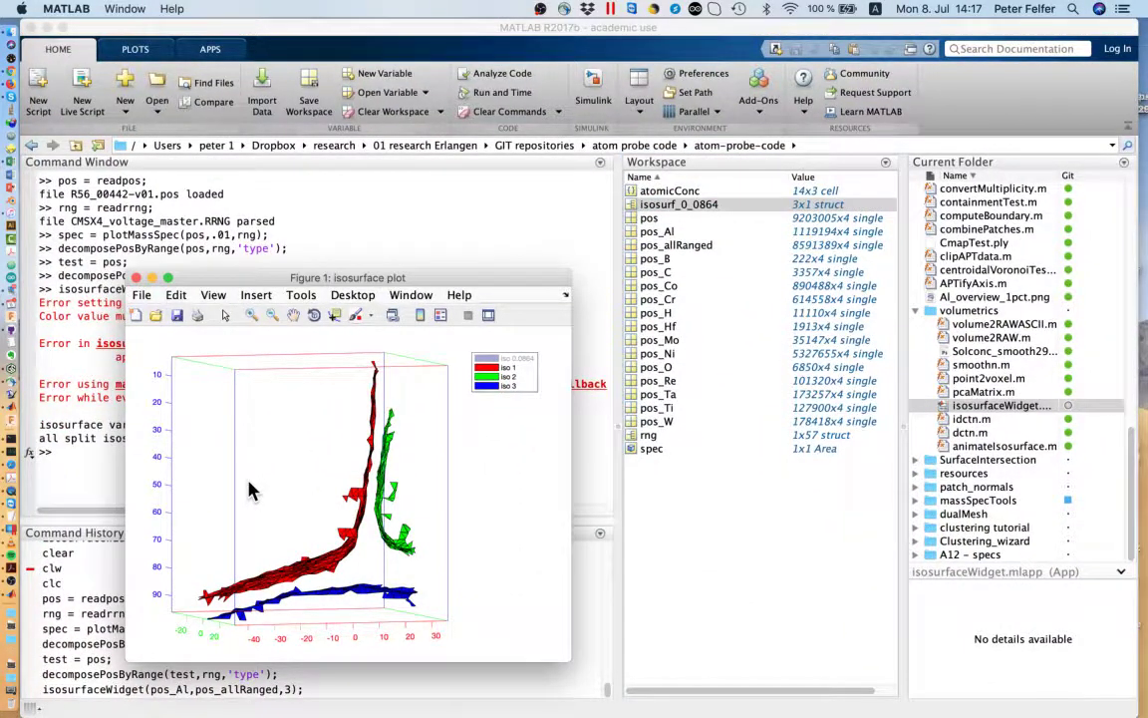
drag(225, 277, 328, 262)
Set the isovalue to 0.07819, filter small patches, and split into red, green and blue parts.
key(ctrl+Up)
click(168, 191)
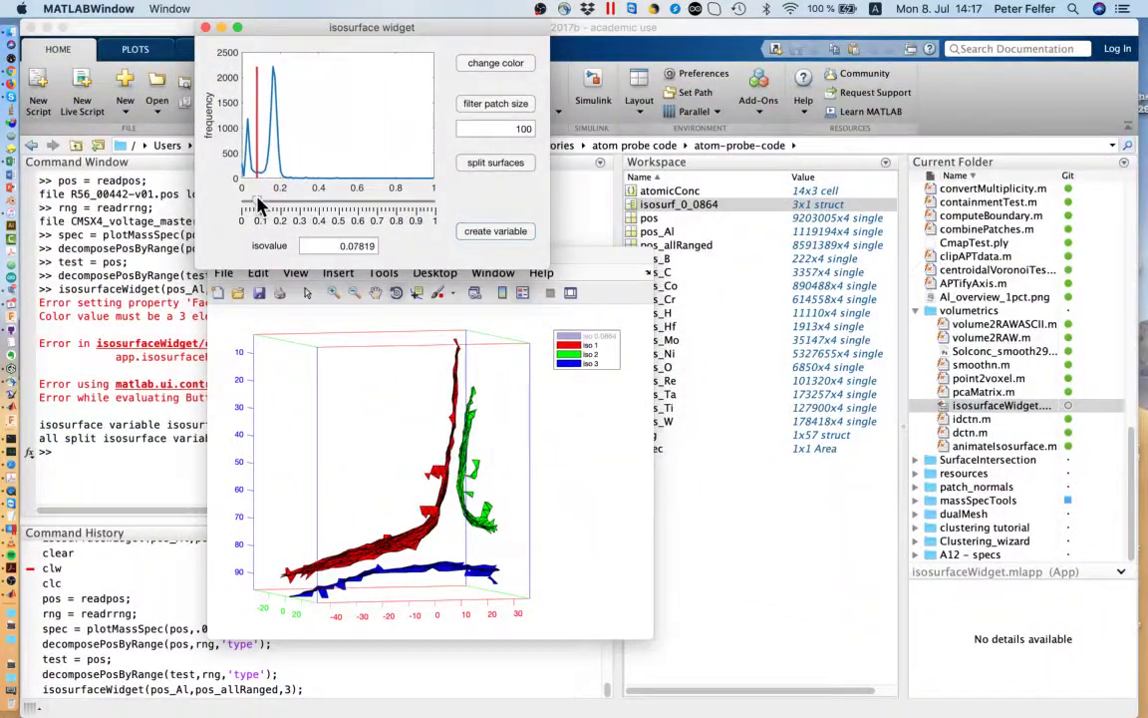
click(257, 204)
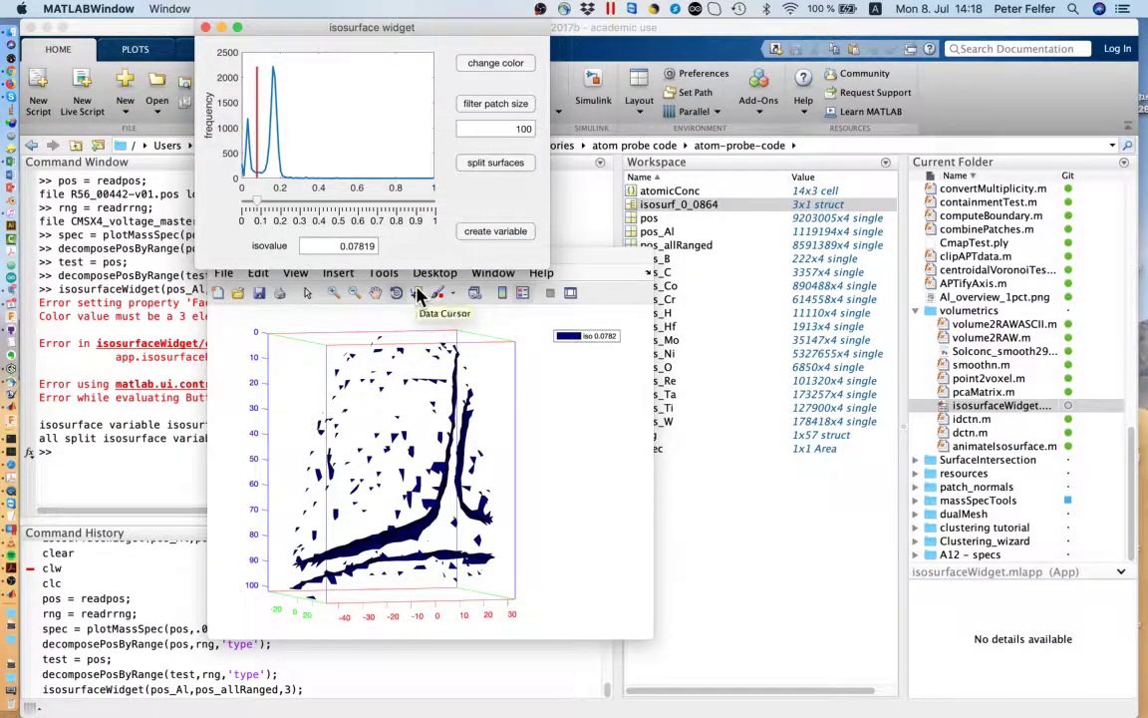
click(510, 105)
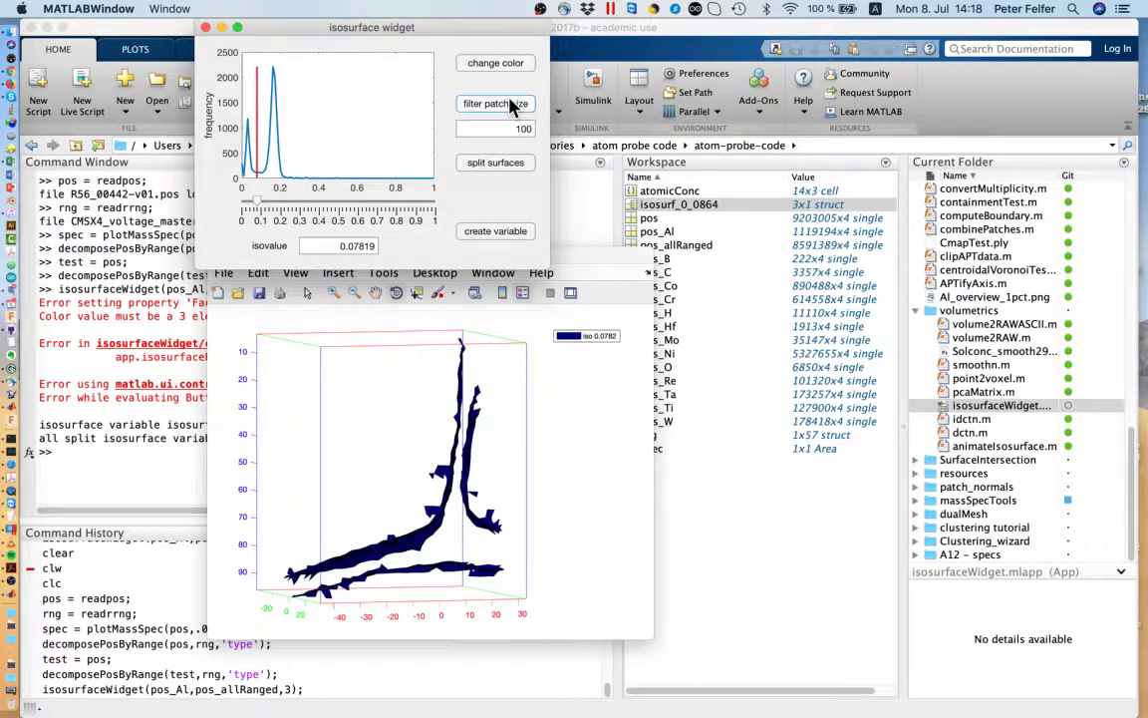
click(503, 163)
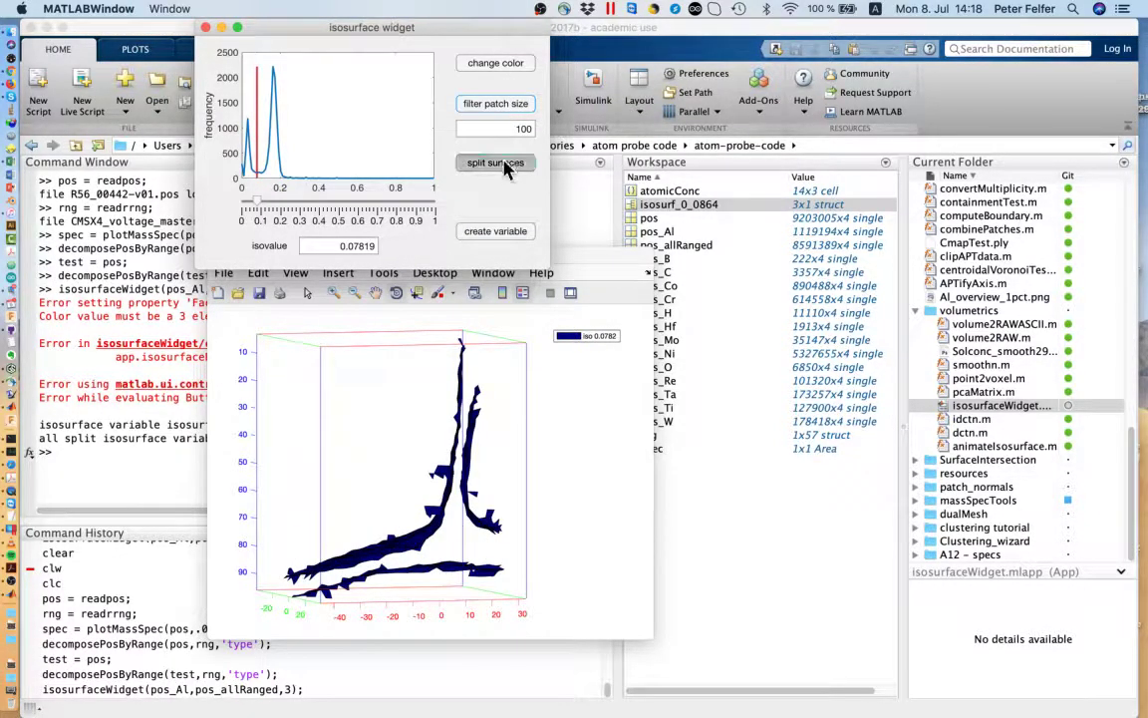
click(374, 331)
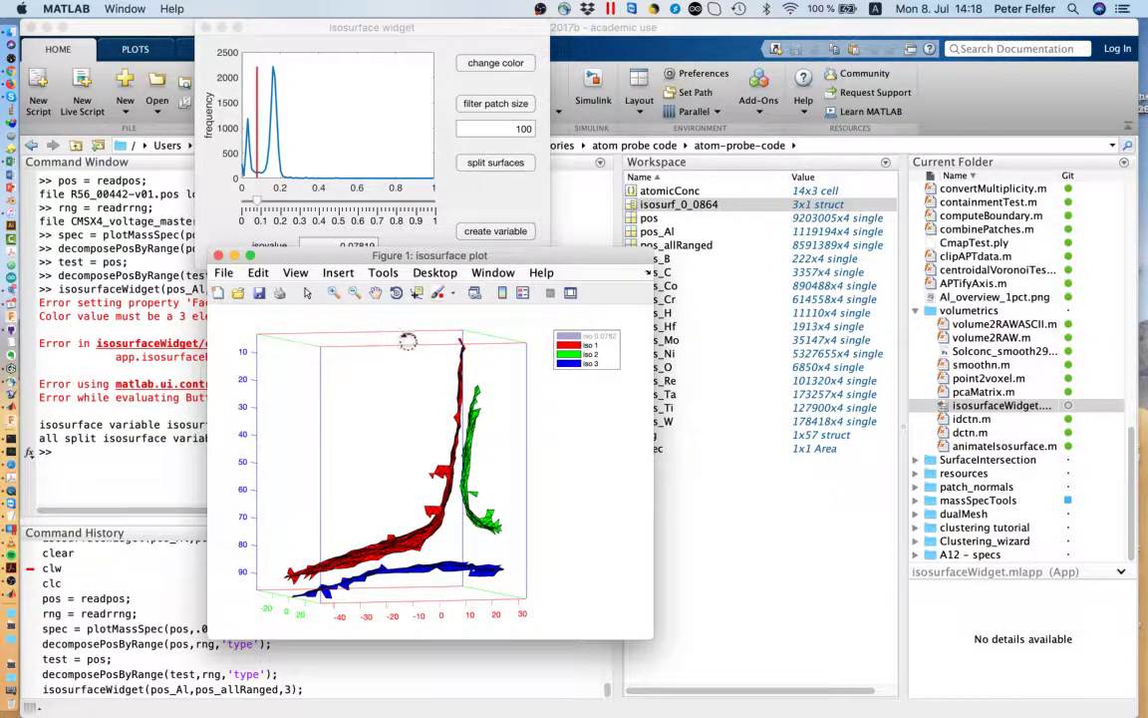
click(308, 293)
click(485, 526)
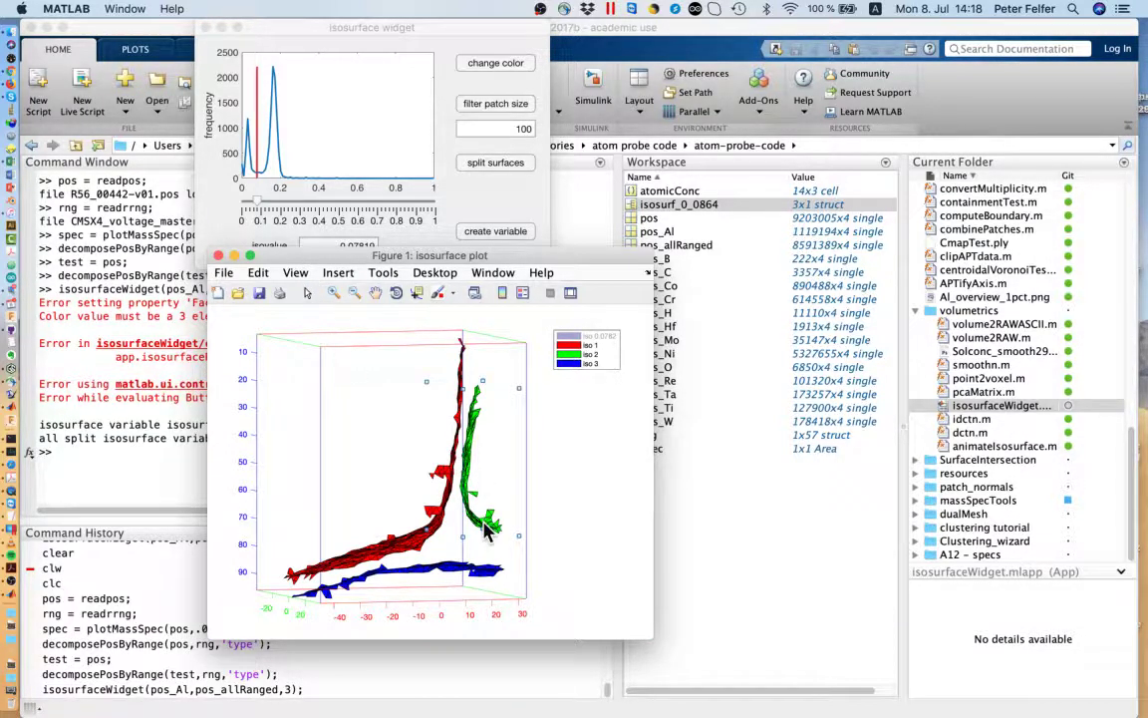
click(421, 538)
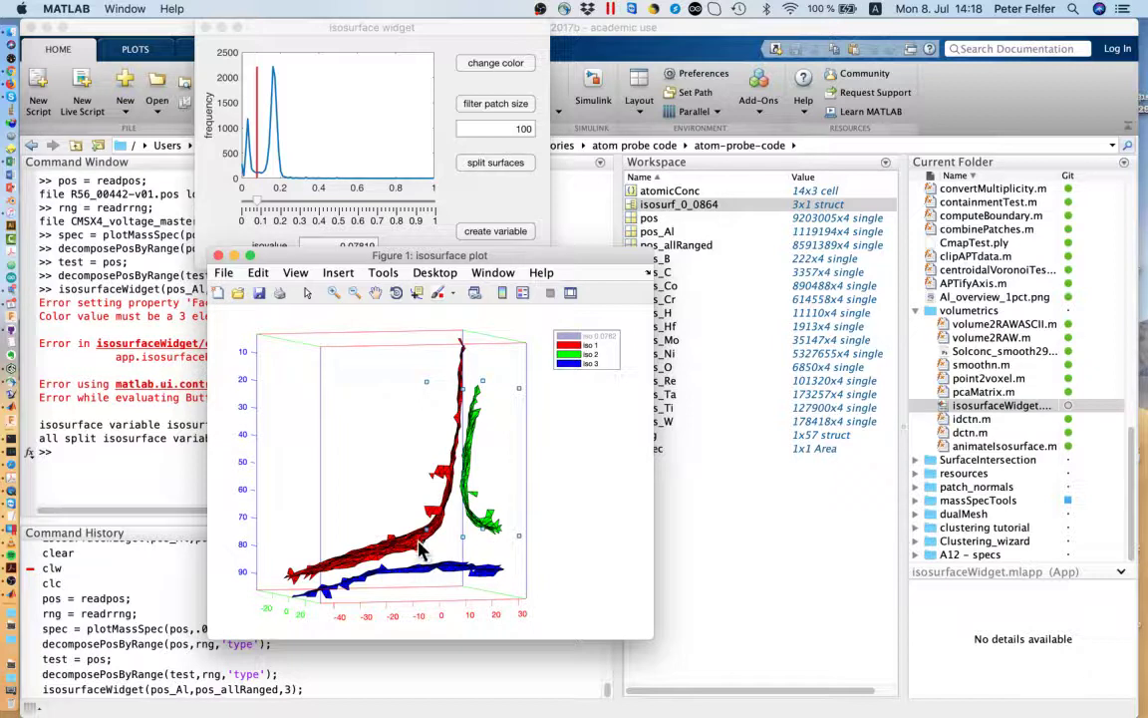
click(436, 478)
click(426, 546)
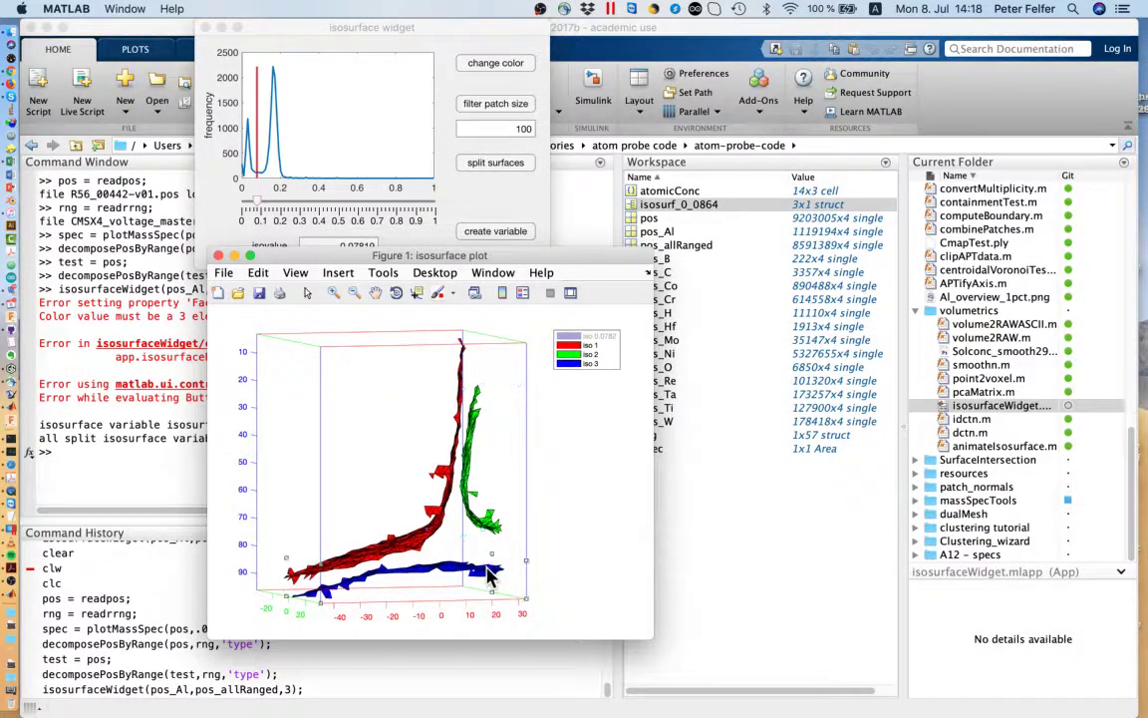
click(451, 558)
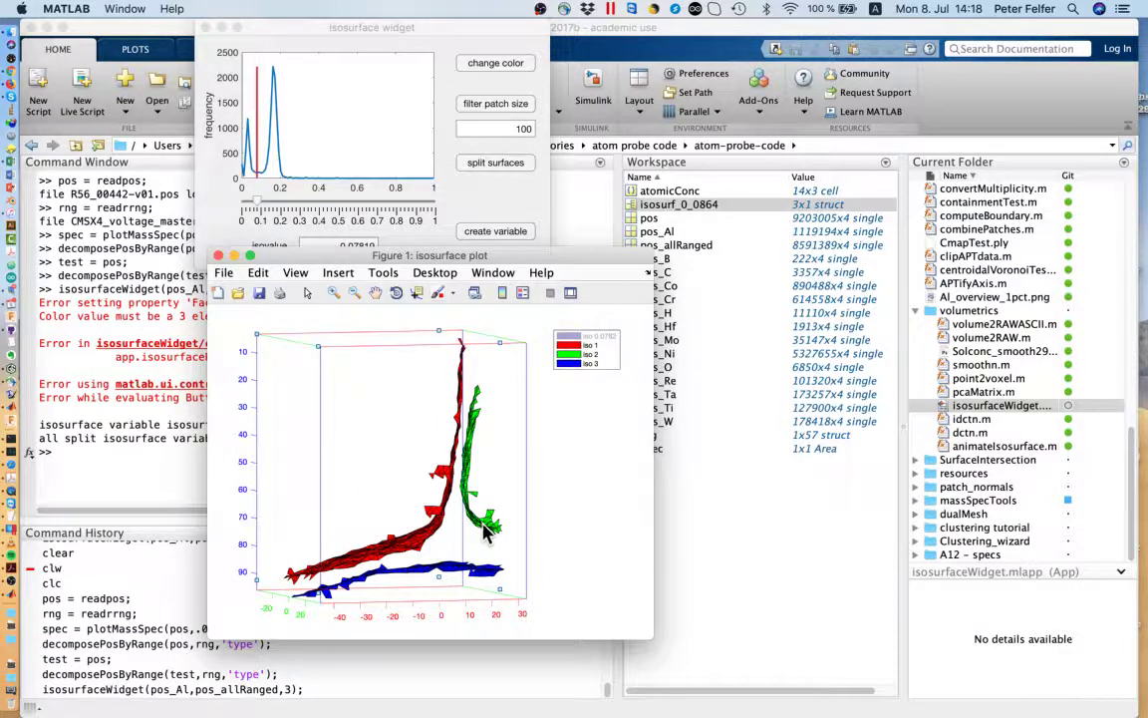
click(485, 532)
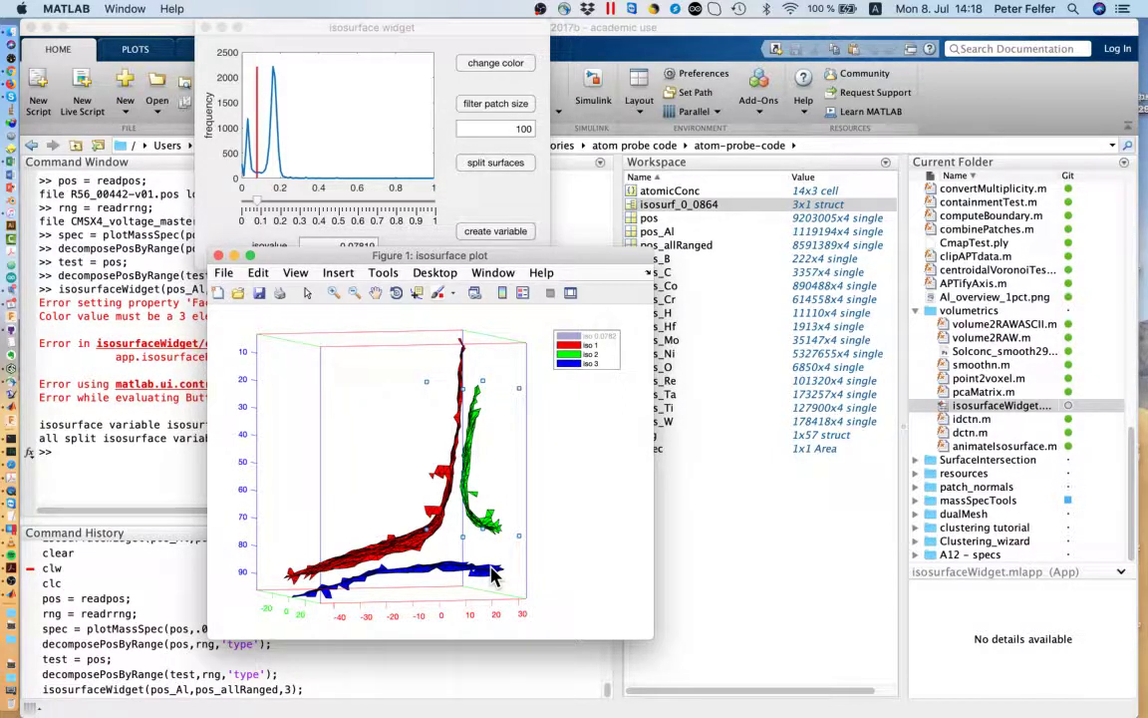
click(513, 202)
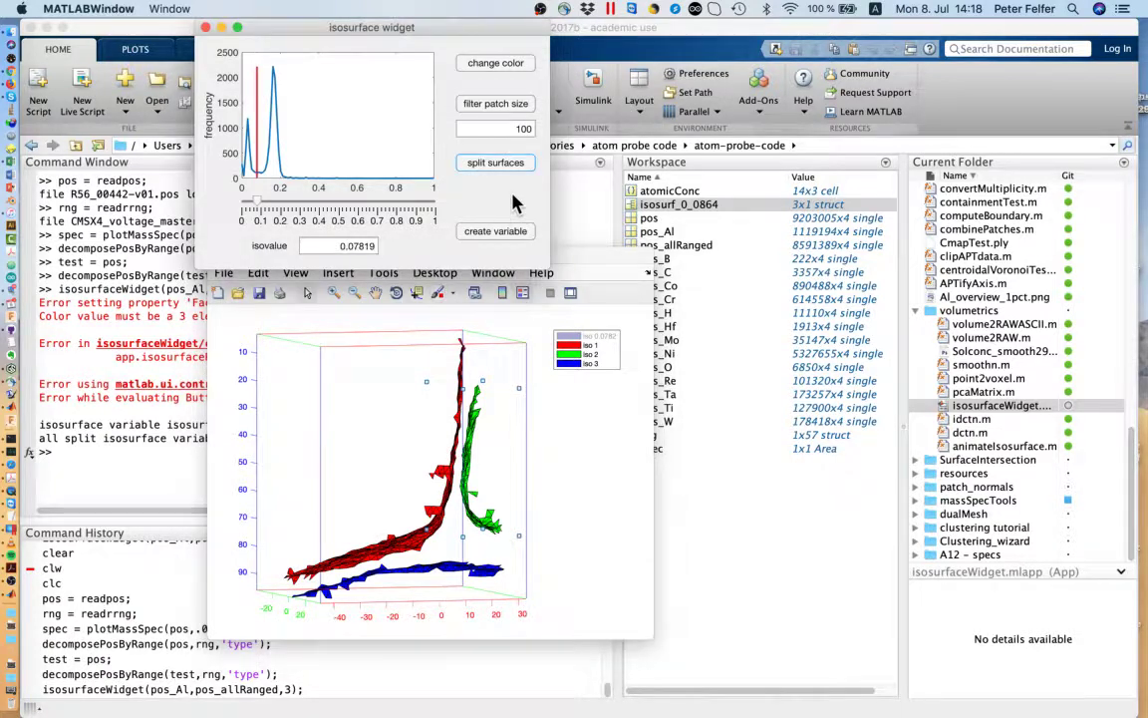
Export the 0.0782 split surfaces and confirm isosurf_0_0782_selection holds 0 1 0.
click(495, 230)
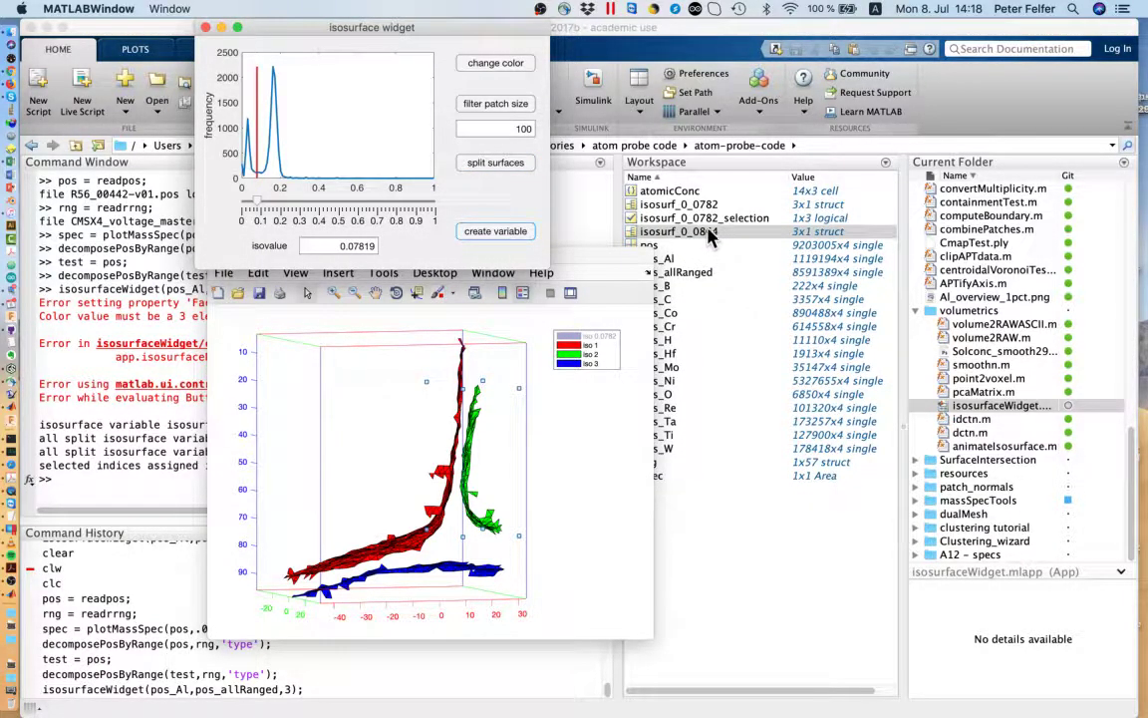
click(696, 217)
click(663, 205)
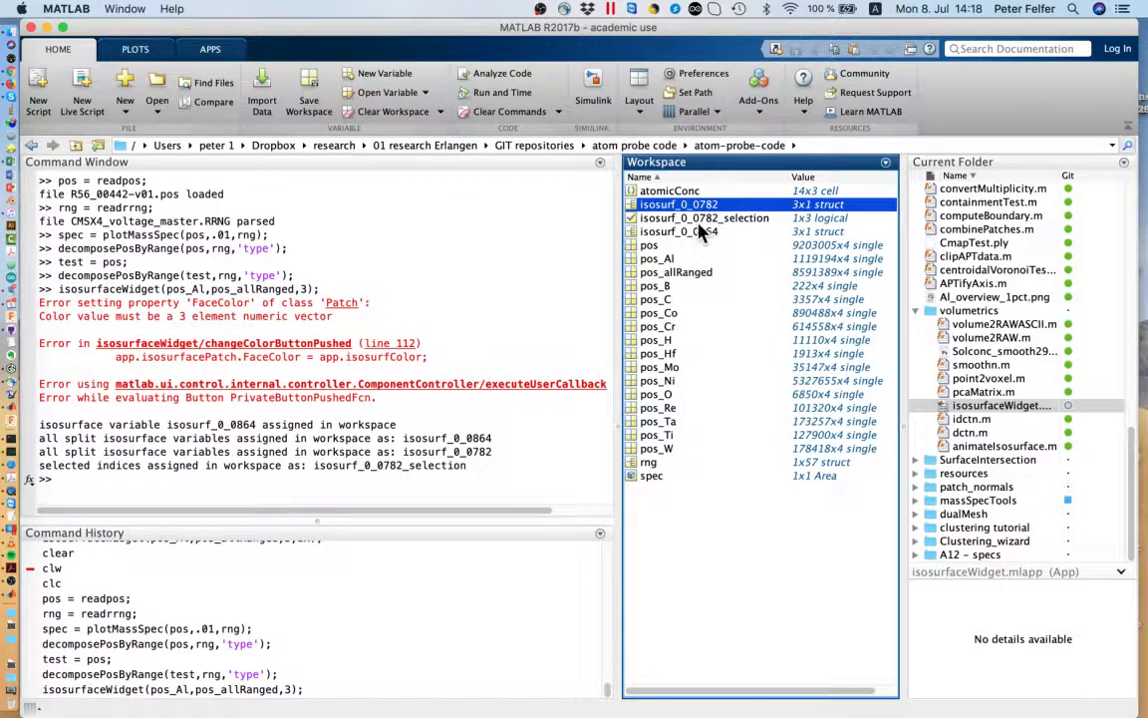
double_click(688, 218)
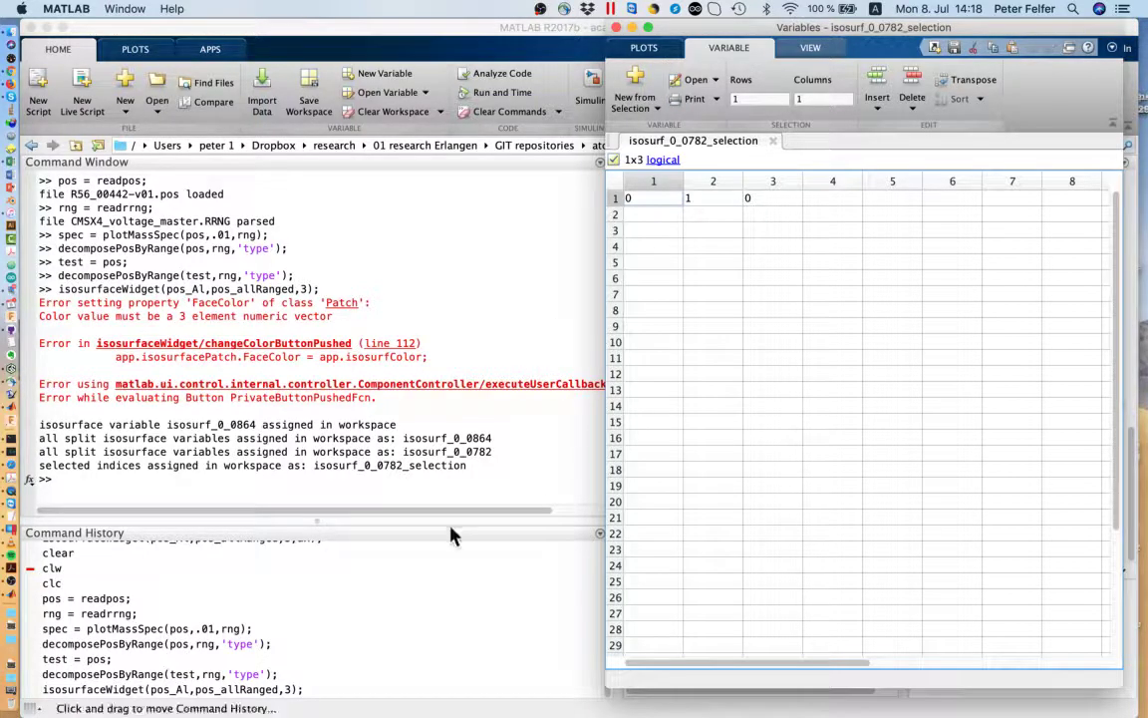
click(463, 488)
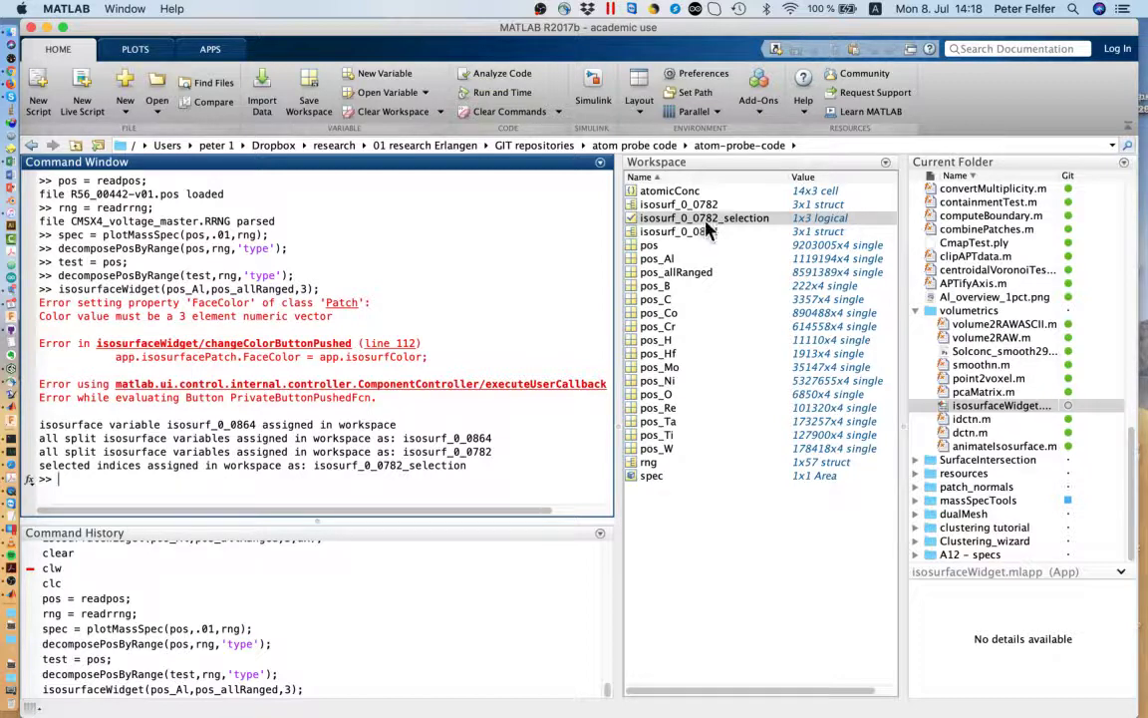
Run test = isosurf_0_0782(isosurf_0_0782_selection); by inserting the variable names from the Workspace.
text(test =)
click(709, 204)
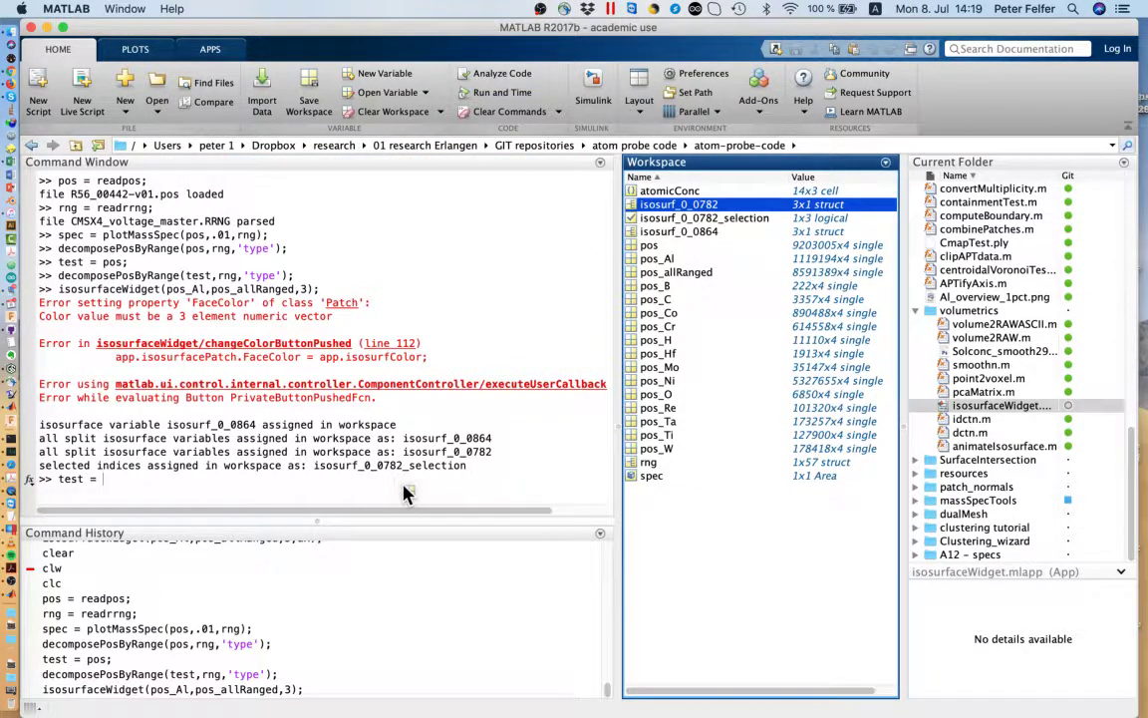
drag(402, 485, 409, 477)
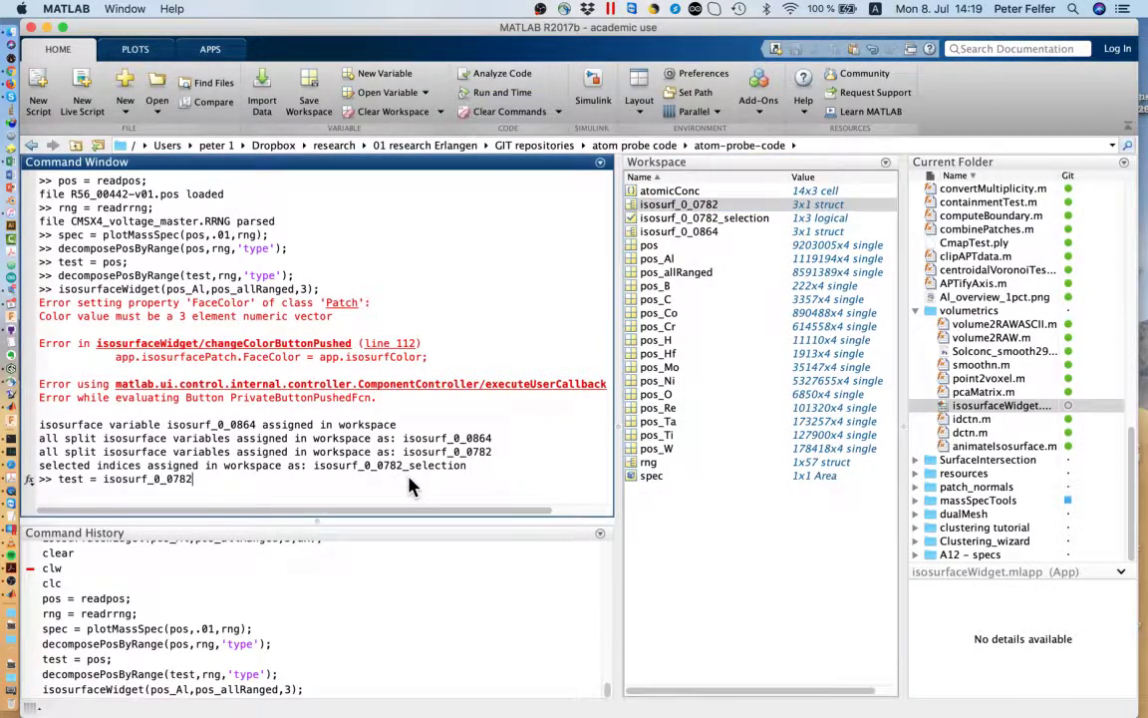
click(698, 217)
drag(413, 480, 415, 483)
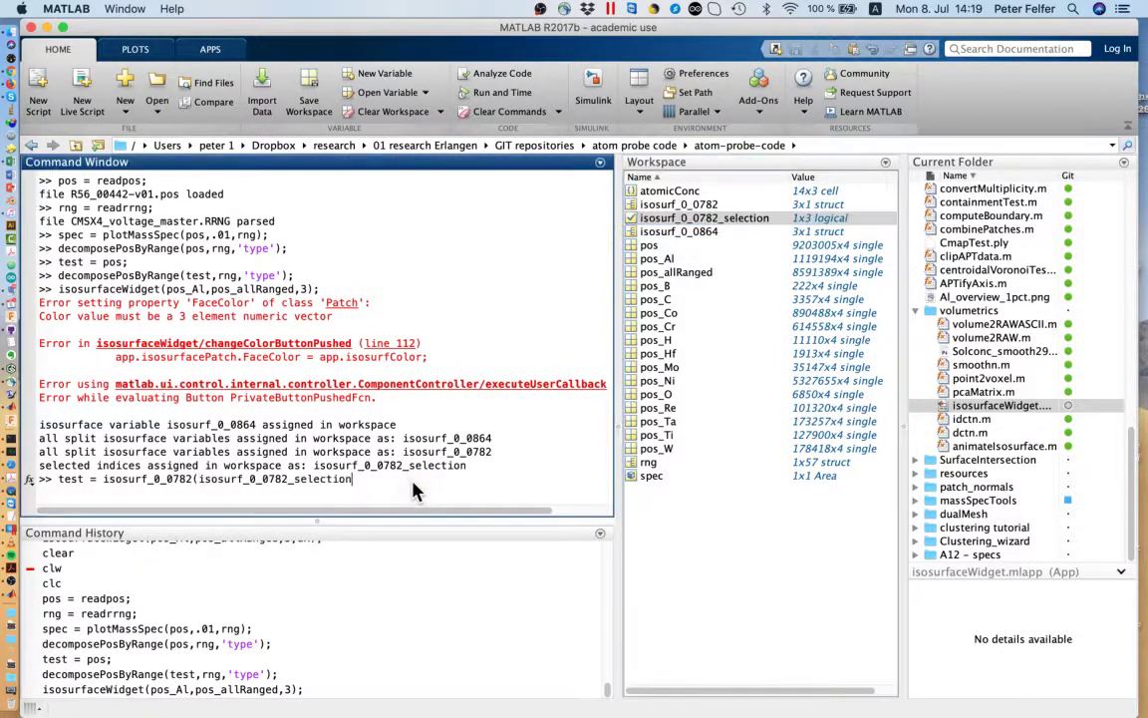
text();)
key(Return)
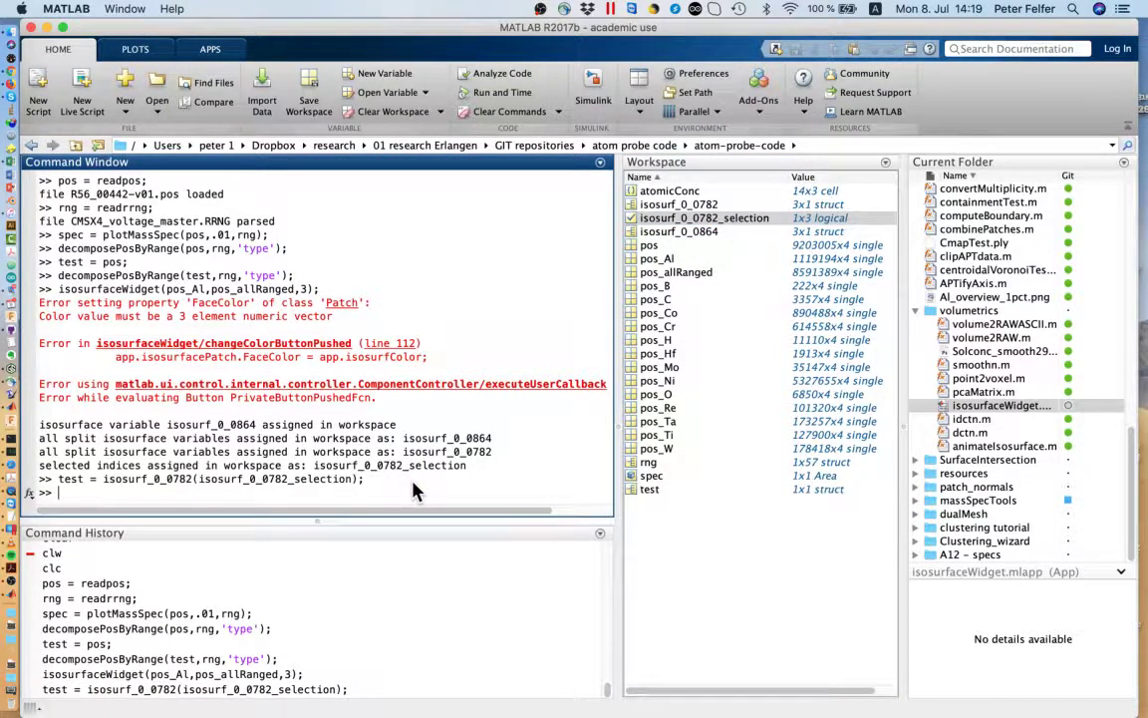
Open test to confirm its 668x3 faces and 383x3 vertices, then close the Variables tabs.
click(649, 489)
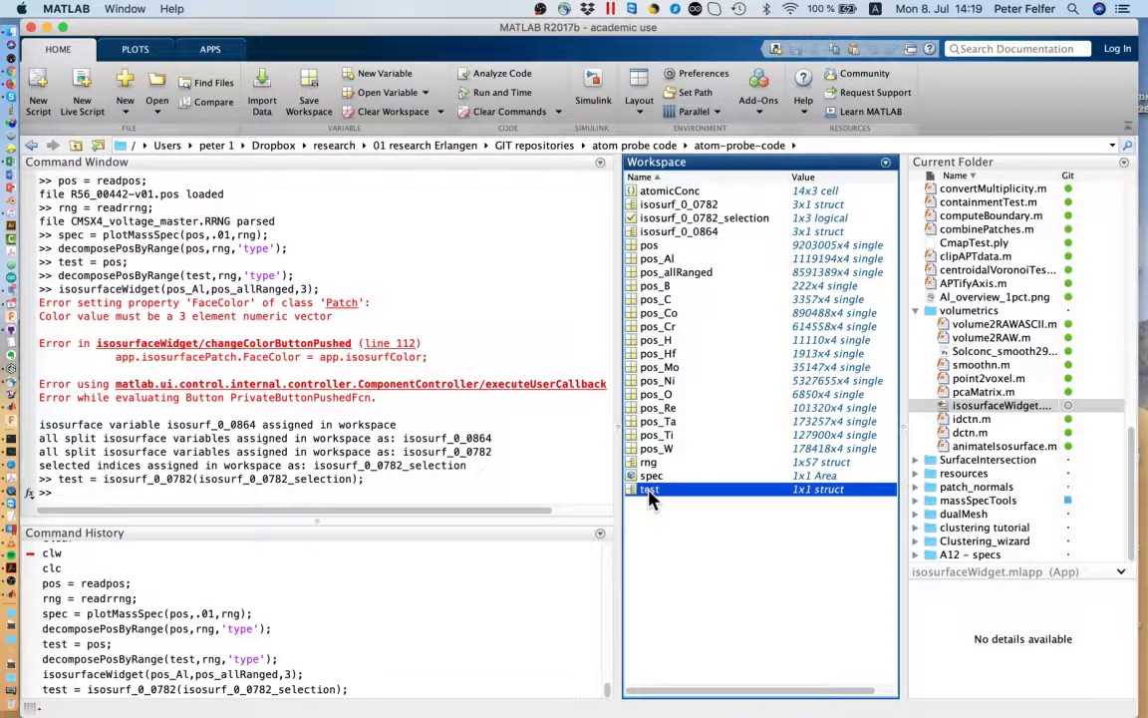
double_click(649, 492)
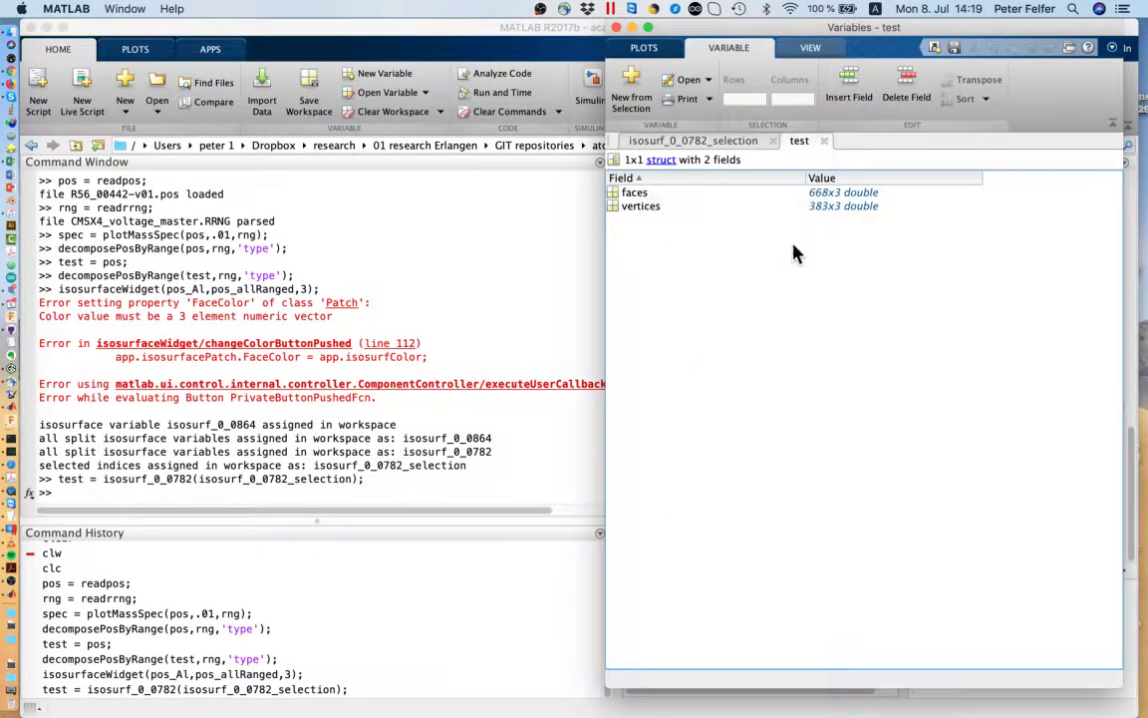
click(823, 140)
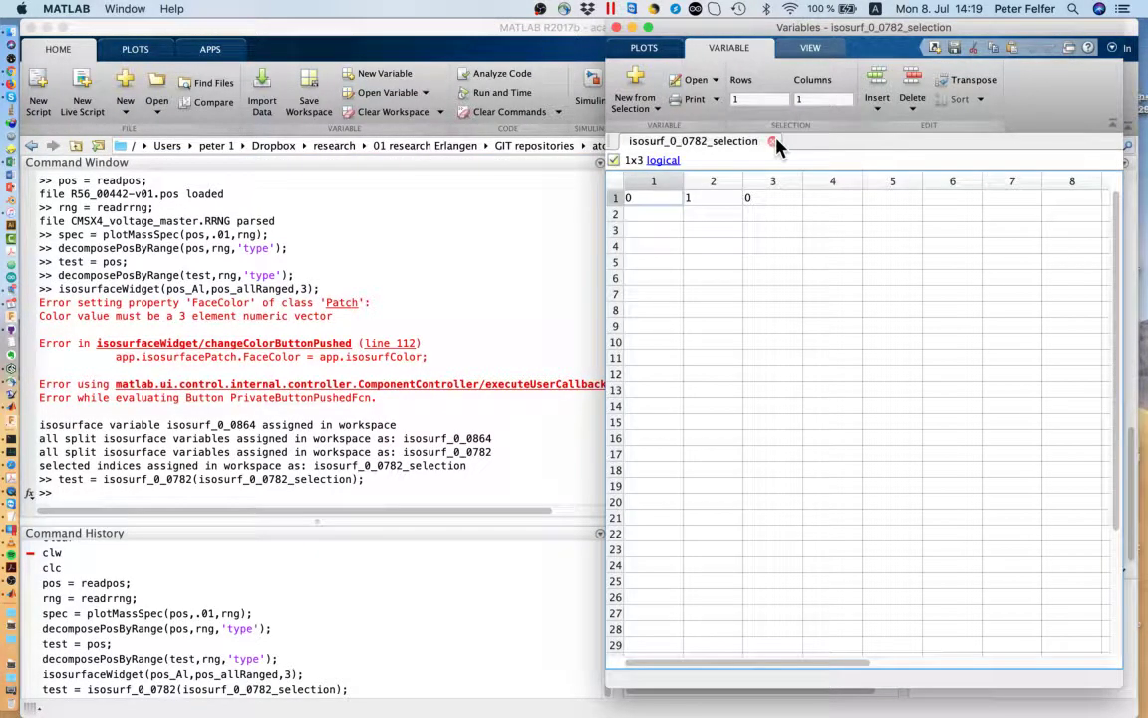
click(774, 142)
Bring the split isosurface plot and widget forward, review the plot, then close the widget.
key(ctrl+Up)
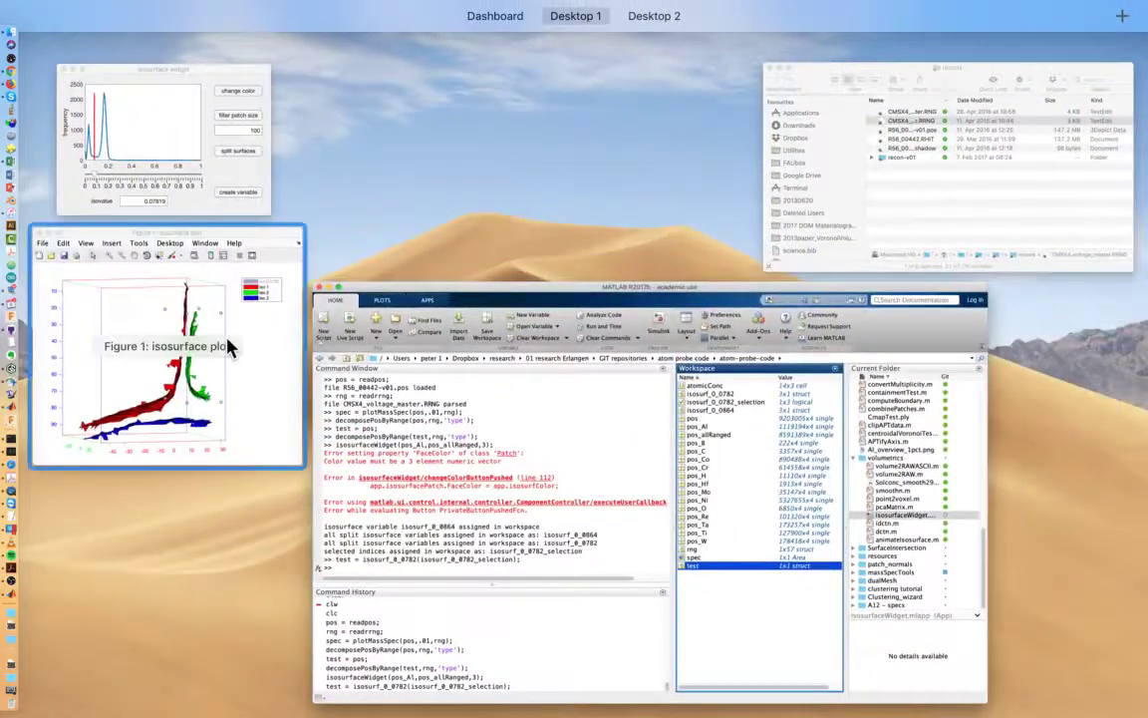
click(202, 301)
key(ctrl+Up)
click(187, 111)
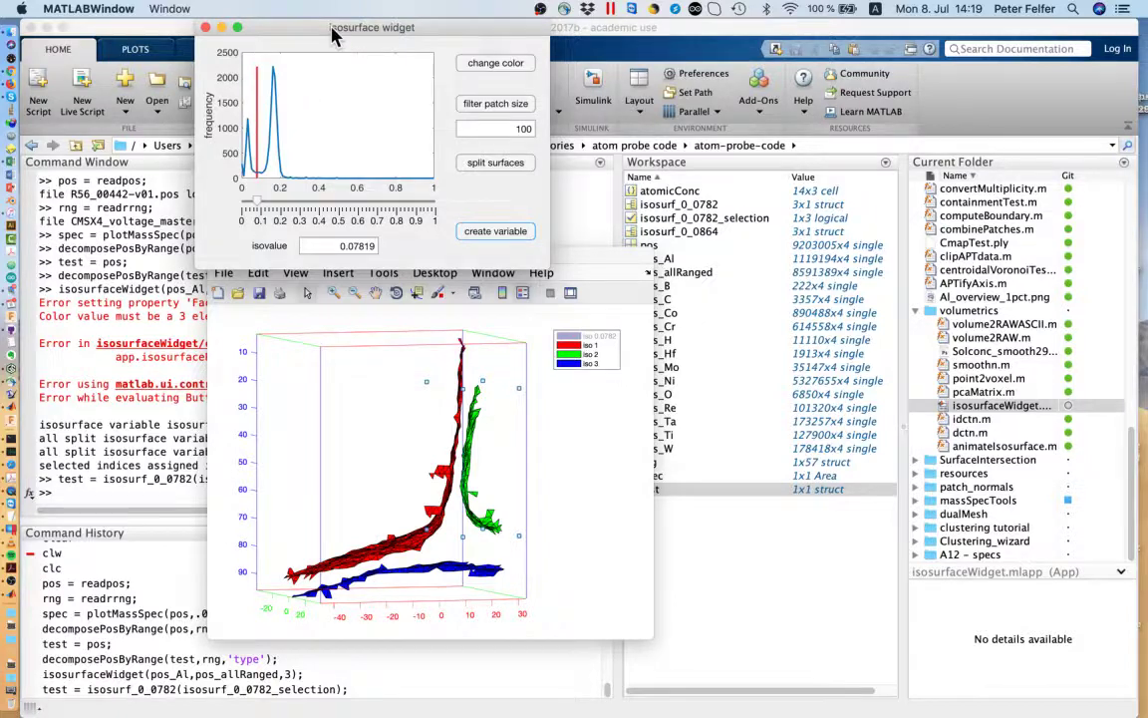
drag(295, 27, 907, 8)
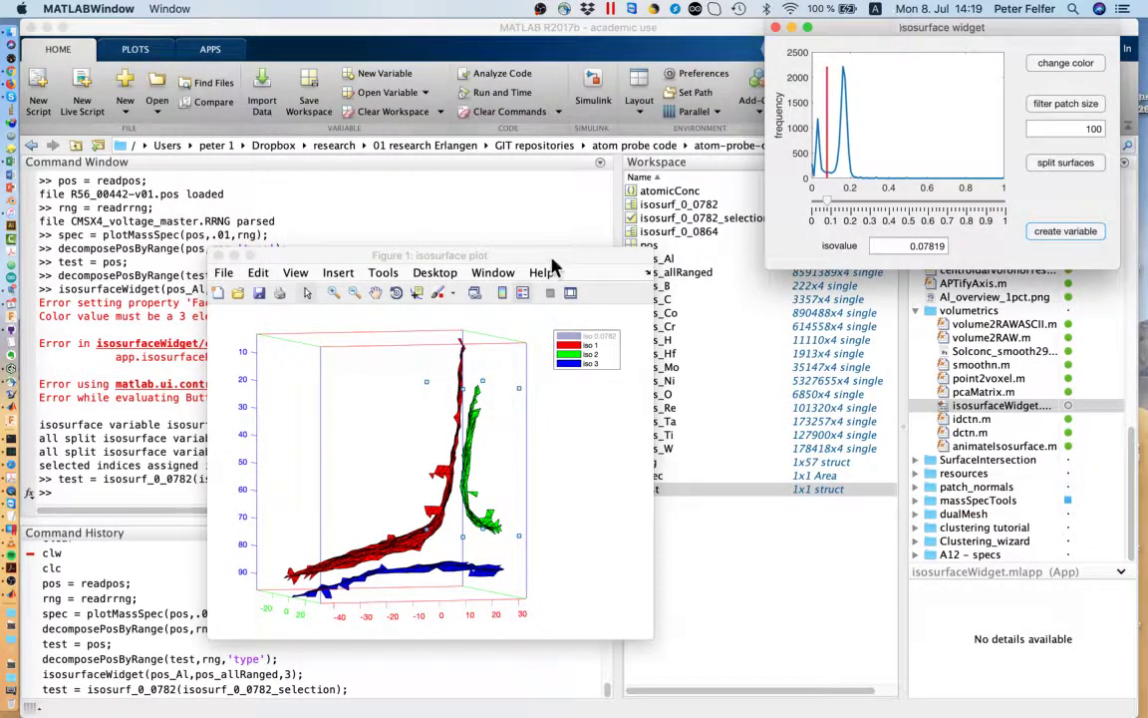
drag(496, 255, 668, 136)
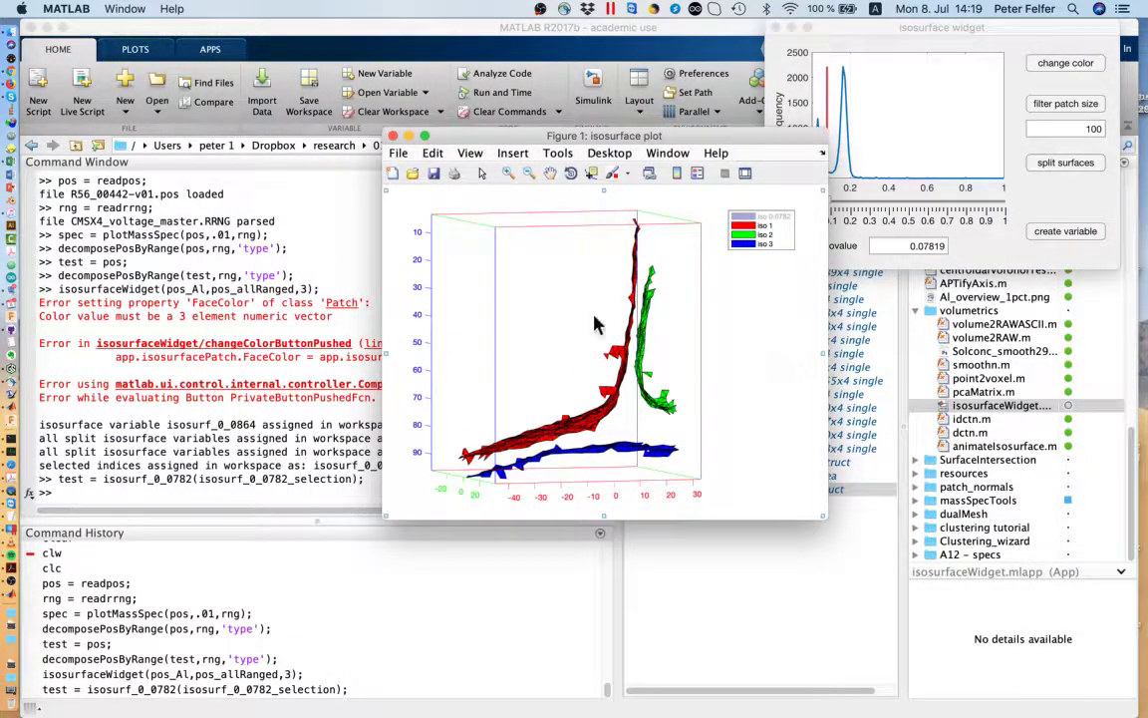
click(604, 355)
click(777, 28)
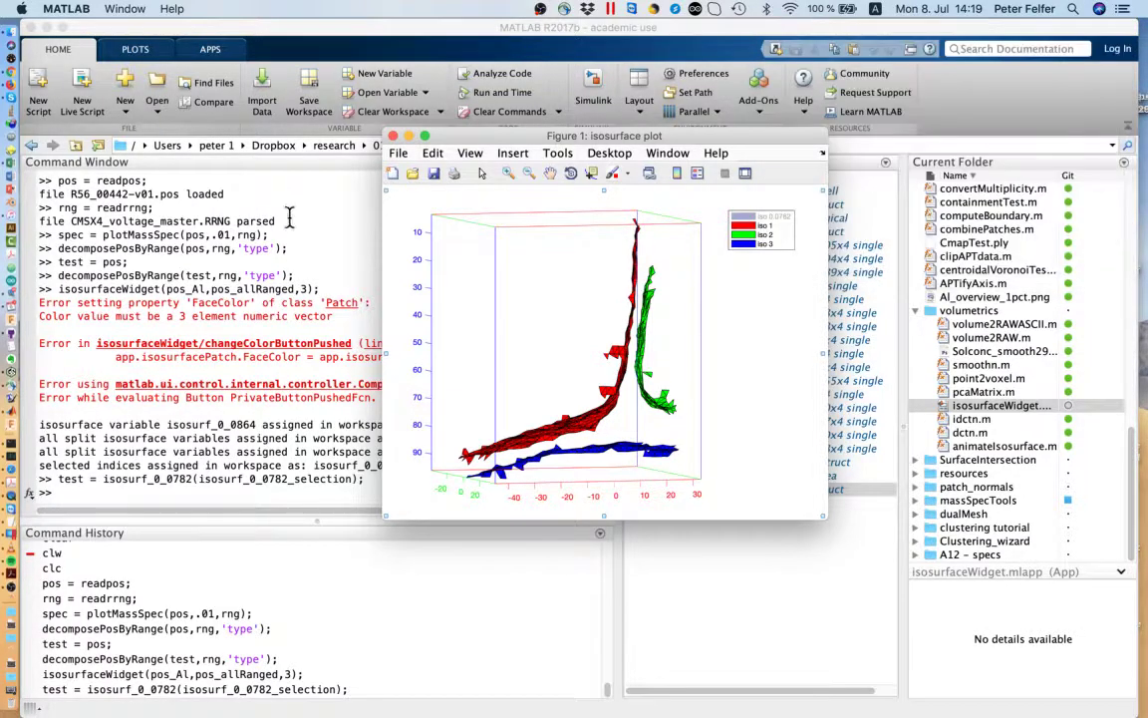
Close the isosurface figure and recall the earlier plAl = plotAPTdata command.
click(392, 135)
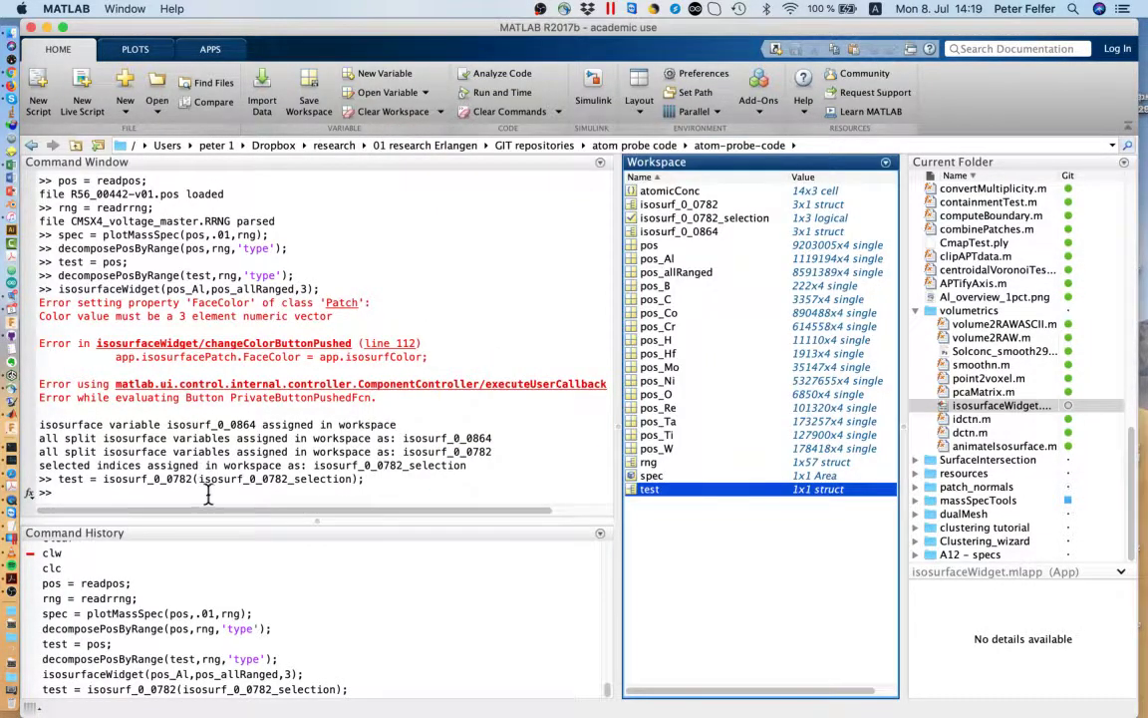
click(208, 495)
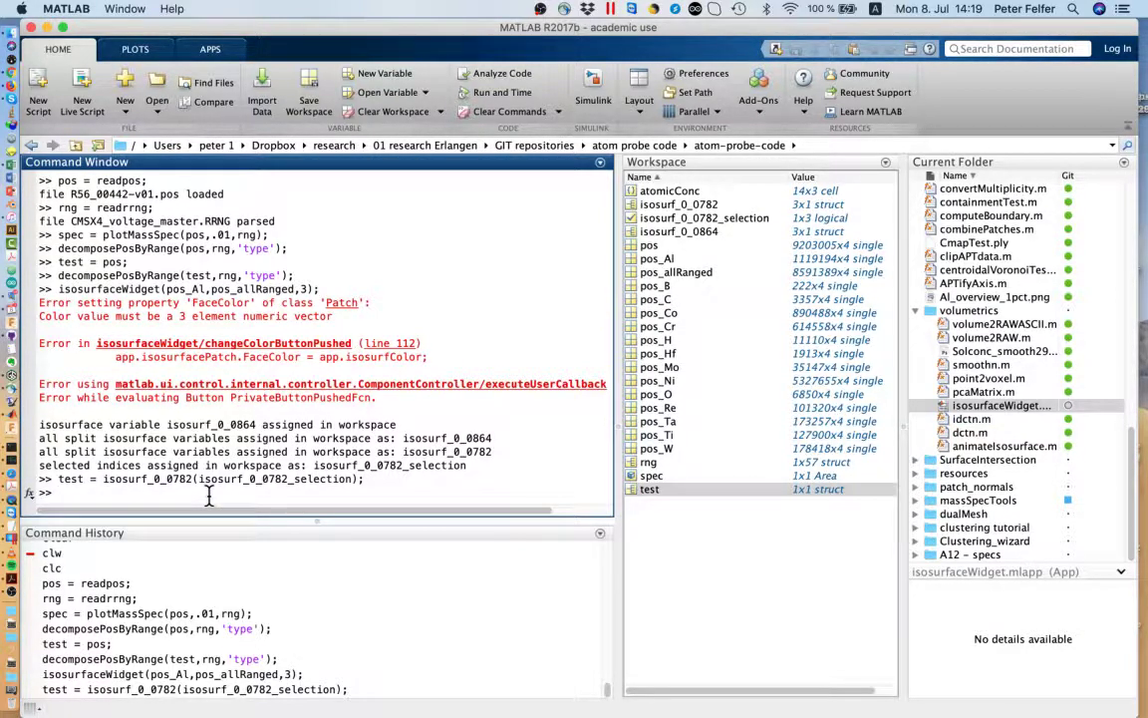
text(plAl)
key(Up)
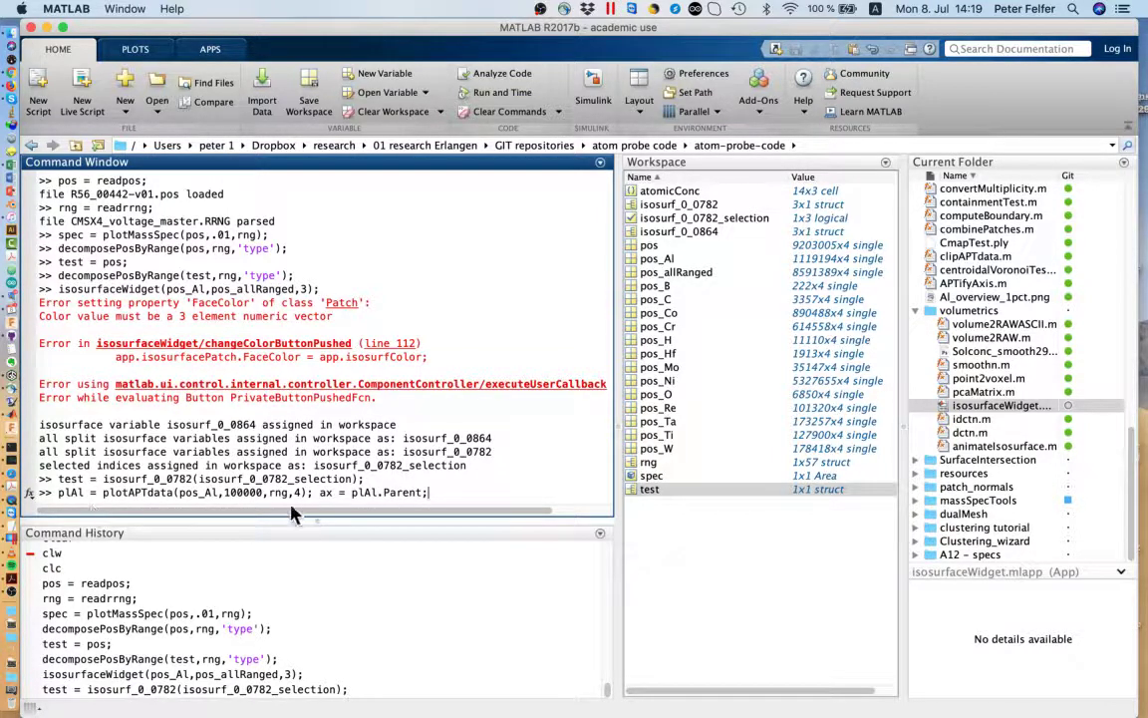
Replace 100000 with 0.1 to get plAl = plotAPTdata(pos_Al,0.1,rng,4); ax = plAl.Parent;.
drag(315, 493, 464, 489)
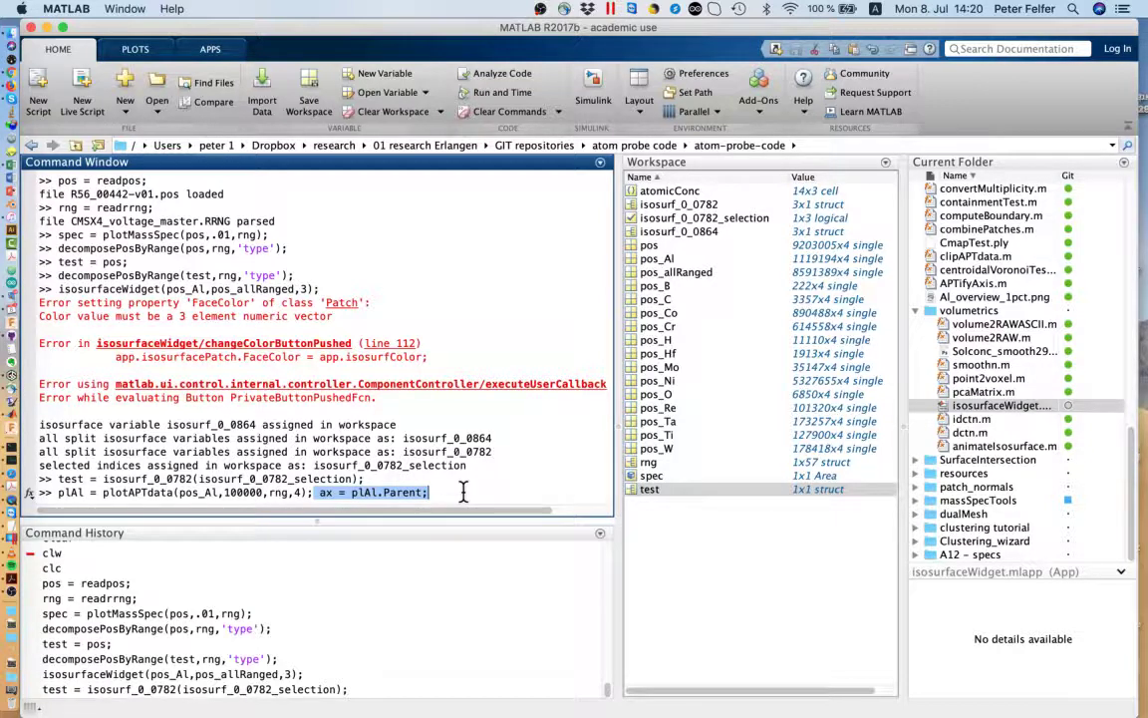
click(163, 497)
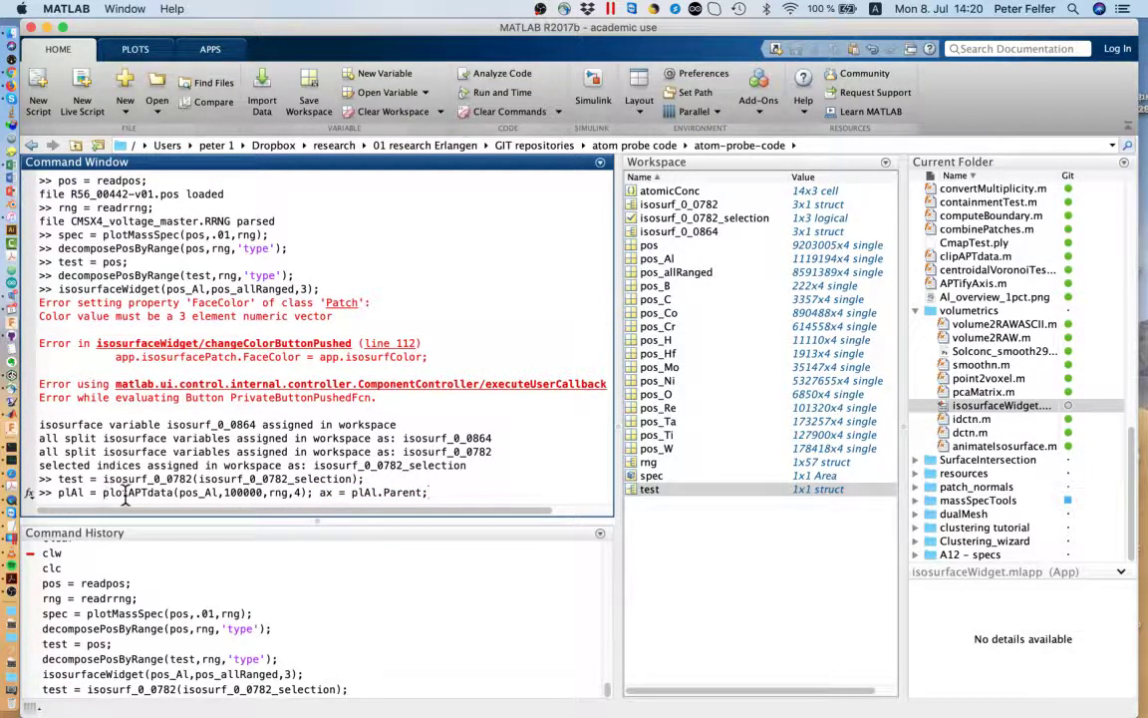
drag(179, 494, 227, 498)
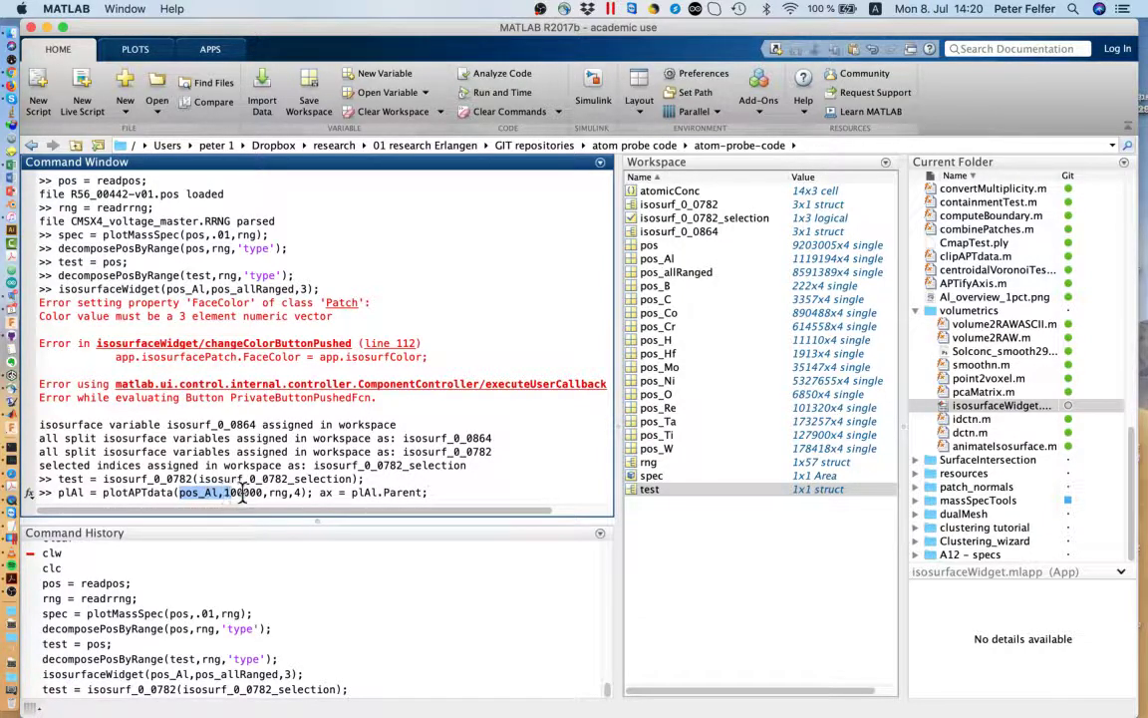
click(235, 495)
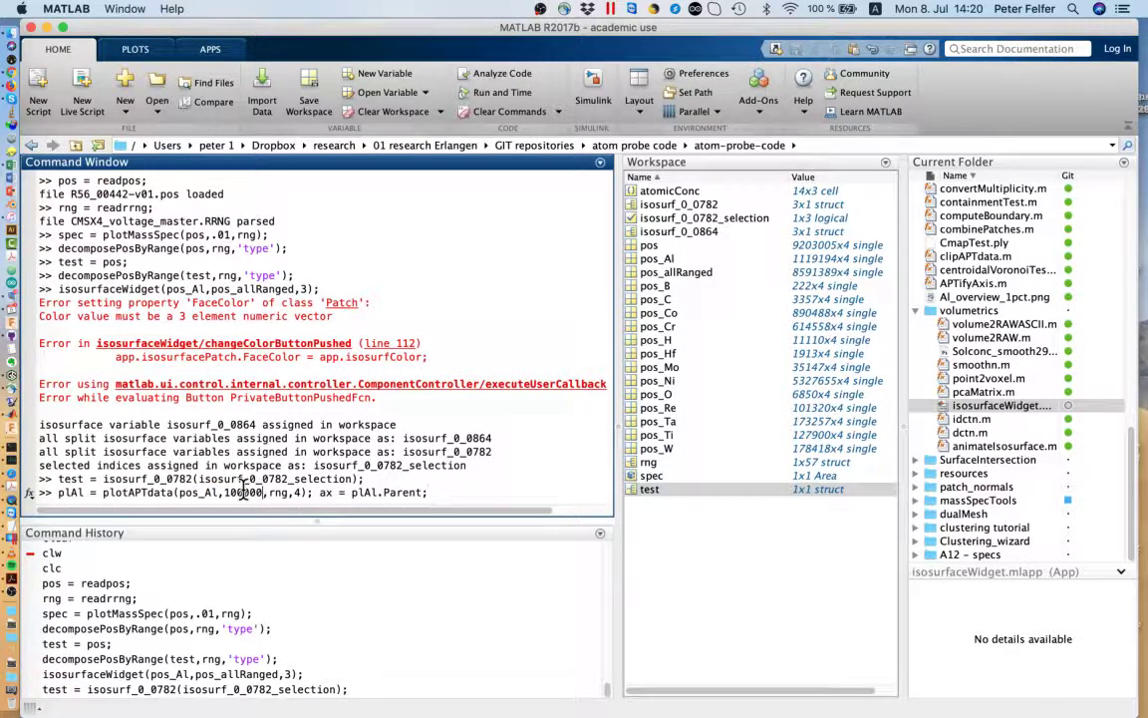
drag(224, 494, 264, 499)
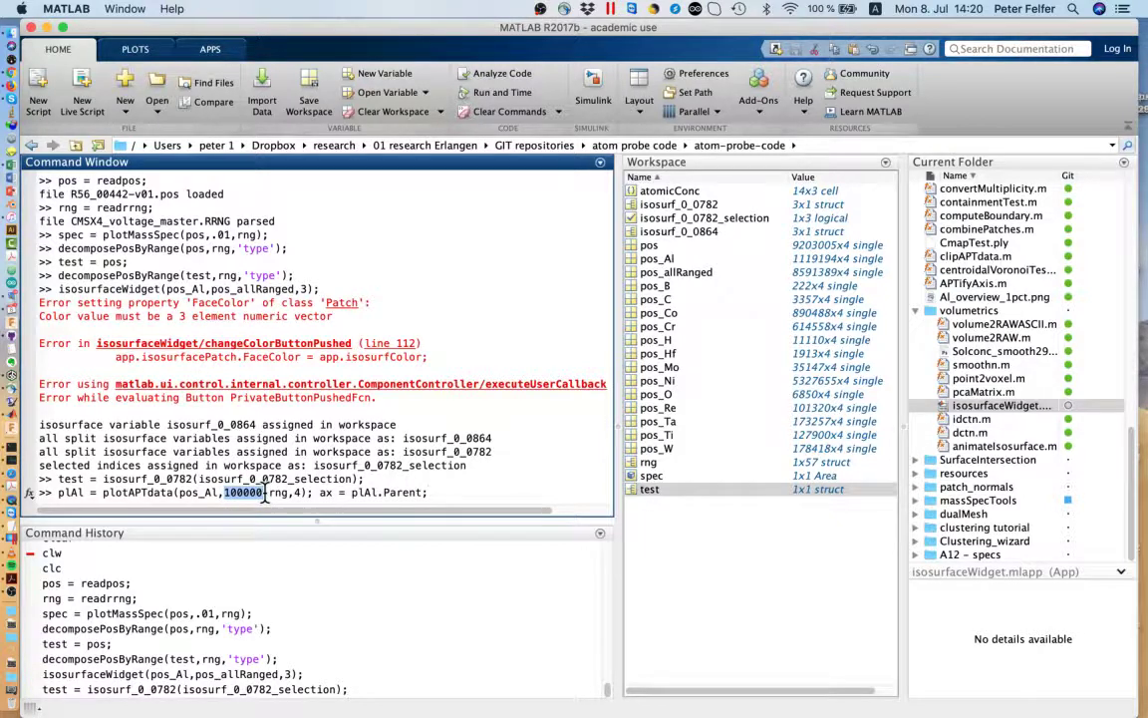
text(0.1)
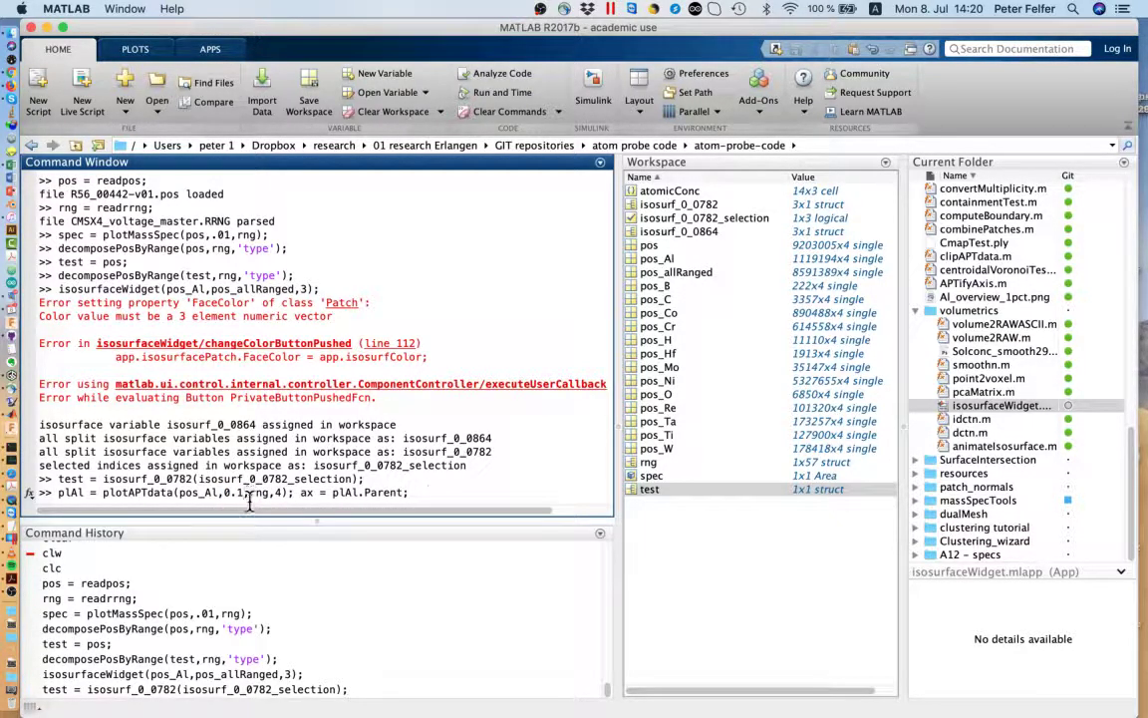
drag(249, 493, 267, 488)
double_click(281, 492)
click(430, 494)
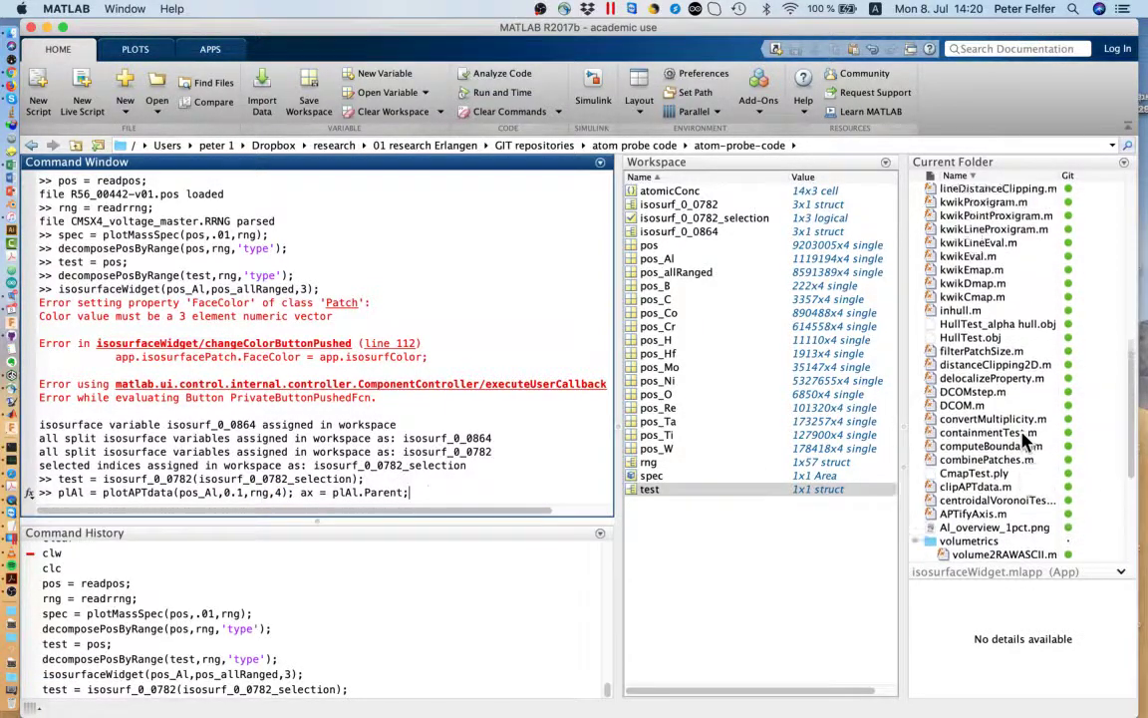
scroll(918, 384, up, 10)
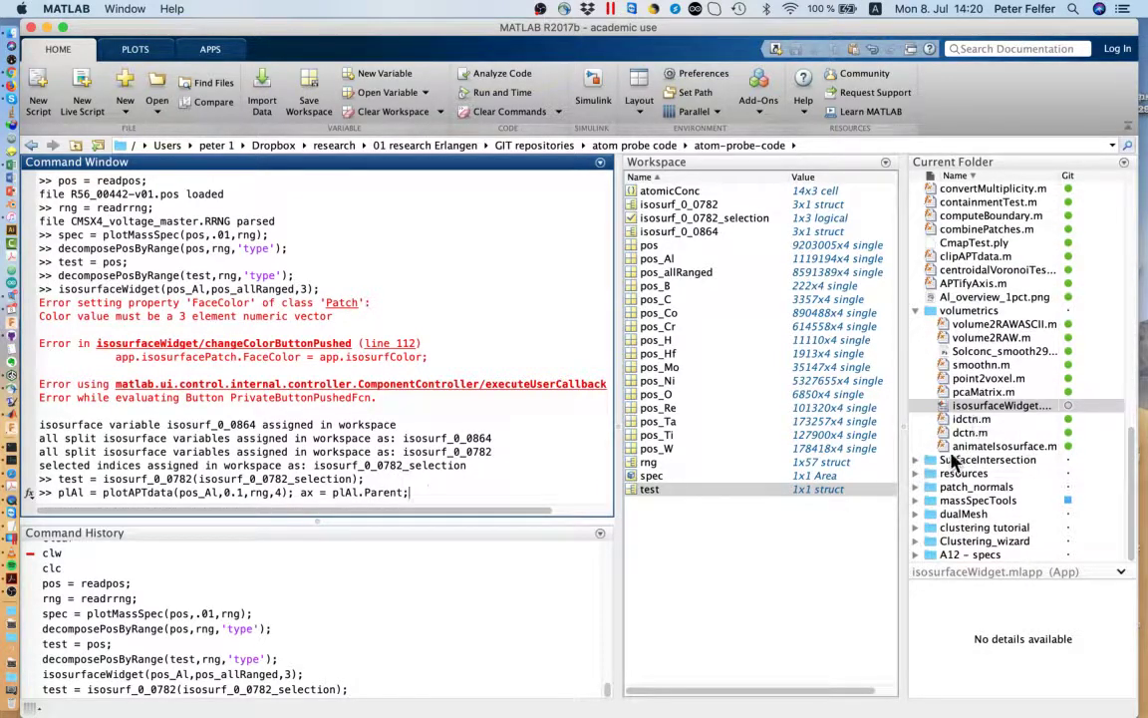
scroll(952, 344, up, 3)
scroll(952, 344, down, 5)
Load randomColorScheme.mat from the massSpecTools folder into the workspace and open it.
click(915, 500)
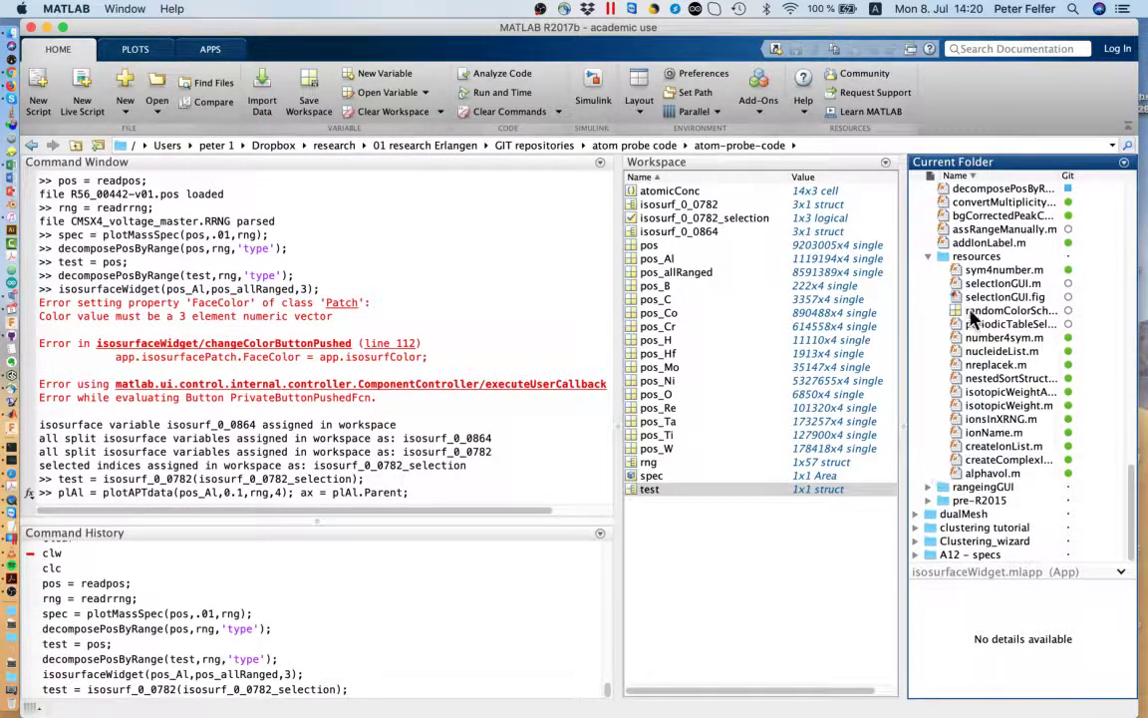
drag(1001, 310, 760, 578)
double_click(716, 462)
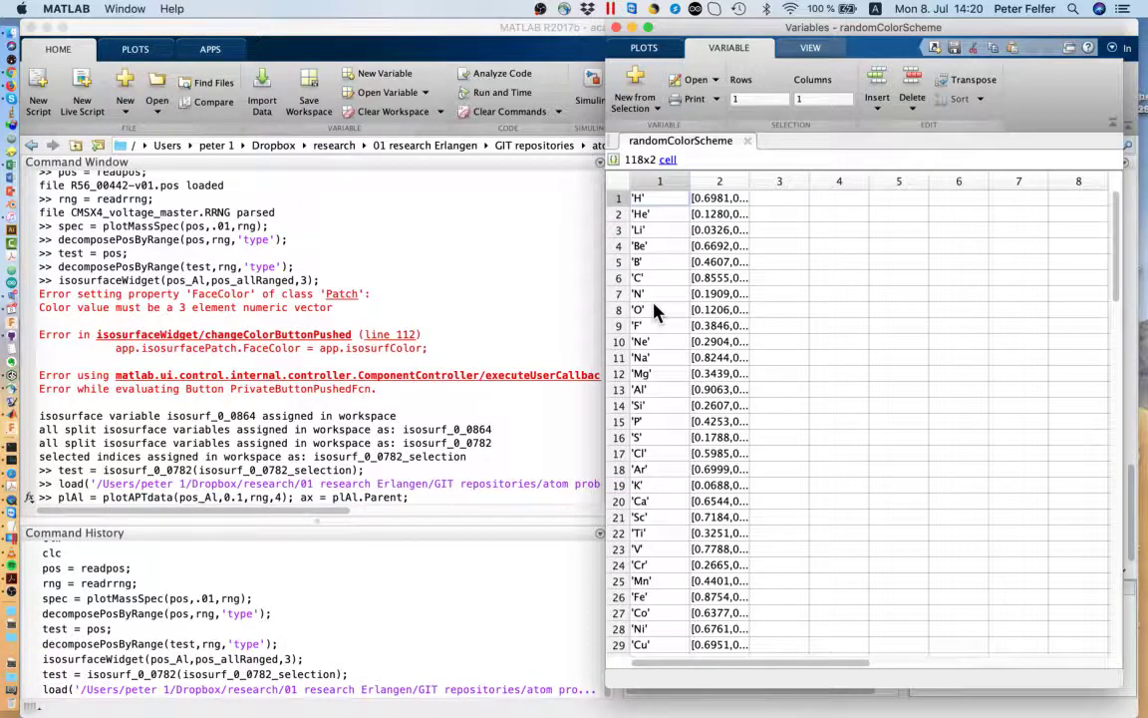
Browse the 118x2 randomColorScheme table of element symbols and colour values.
scroll(653, 299, down, 15)
scroll(648, 262, right, 1)
scroll(648, 259, up, 14)
scroll(648, 259, left, 1)
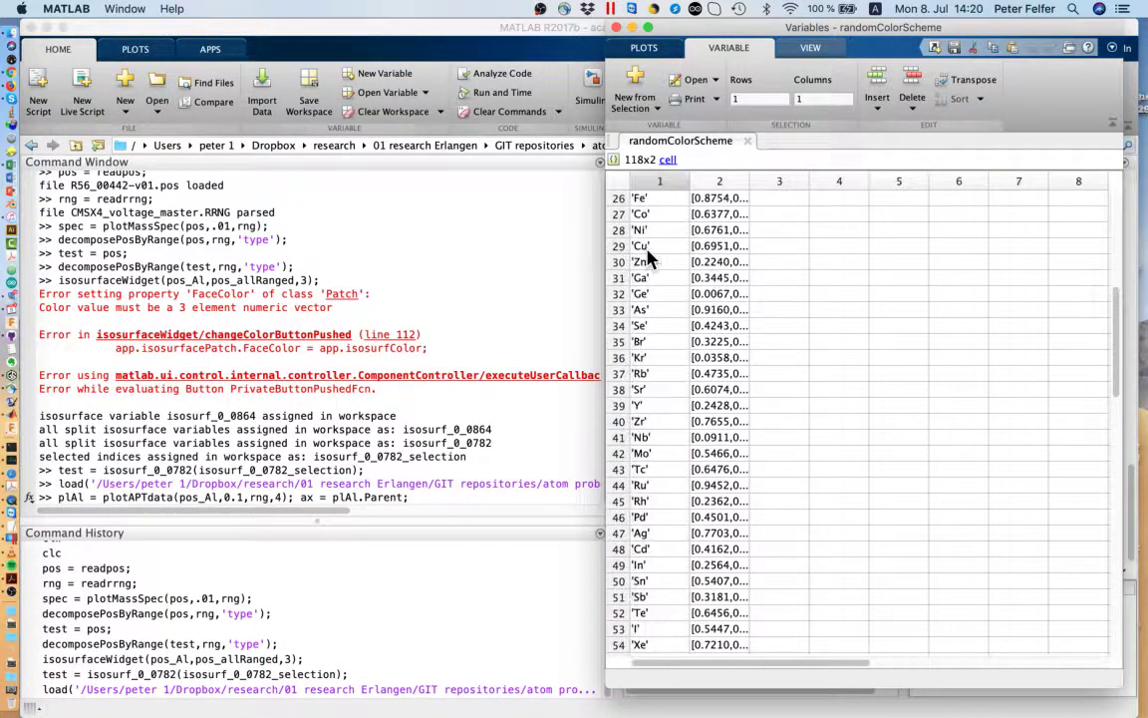
scroll(648, 259, up, 5)
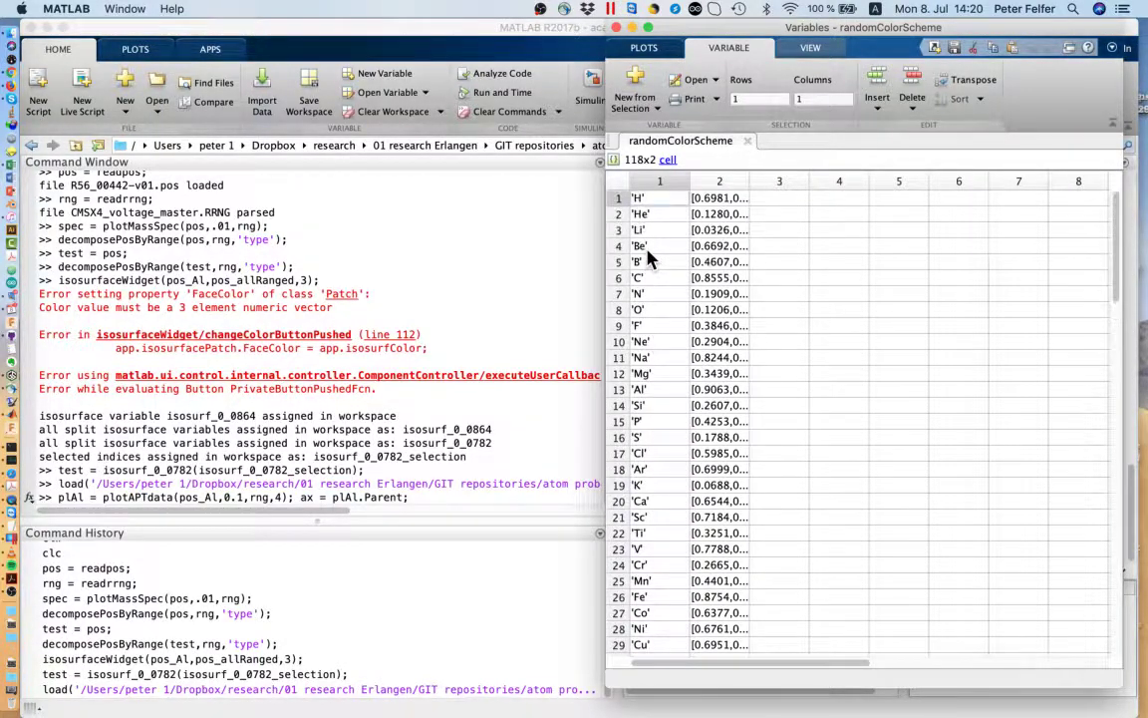
scroll(648, 259, right, 1)
scroll(648, 260, left, 1)
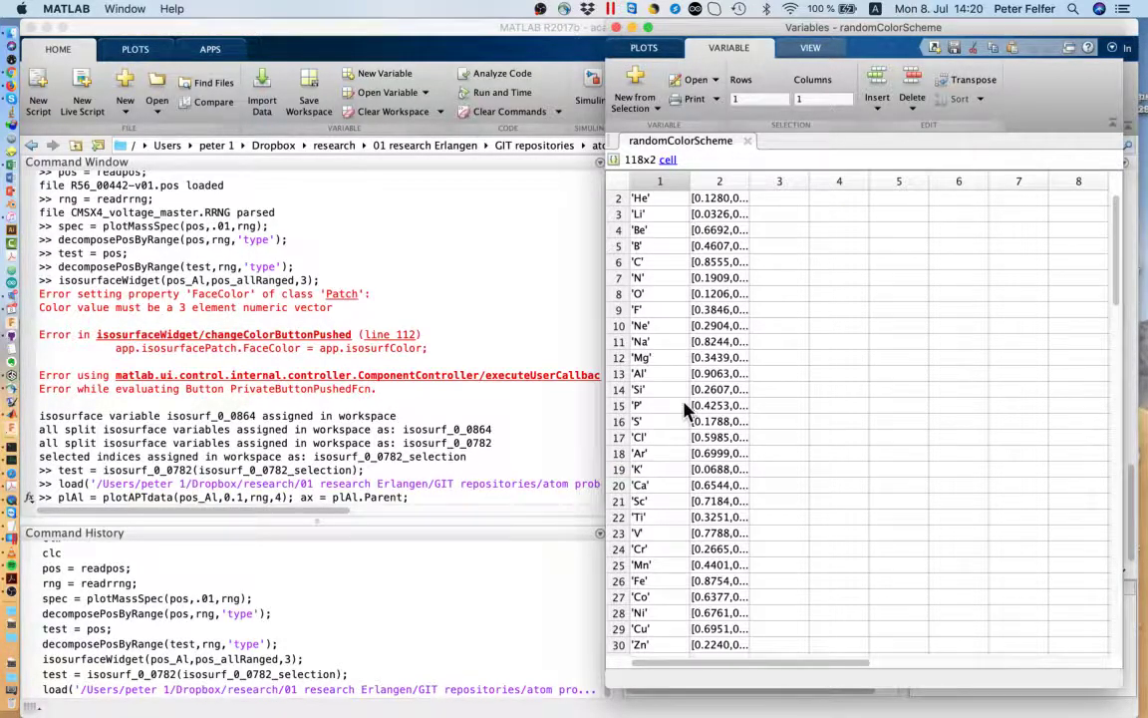
Close the variable view, run the Al plotAPTdata command, and rotate the new 3-D scatter.
click(616, 29)
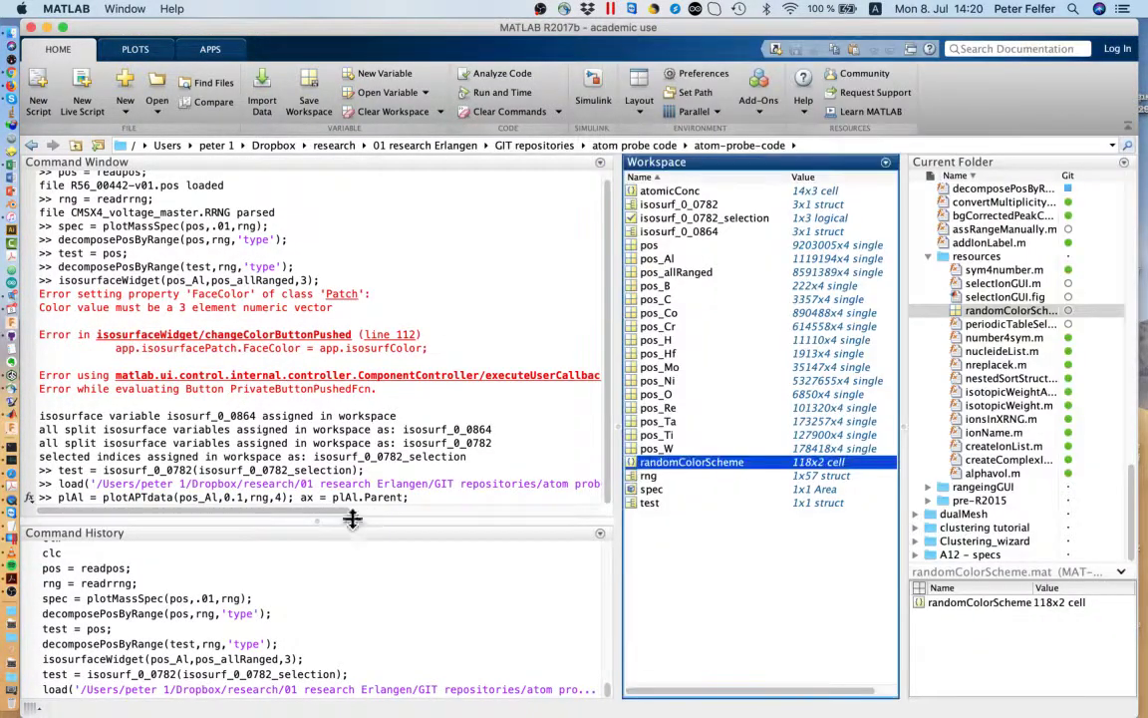
click(431, 500)
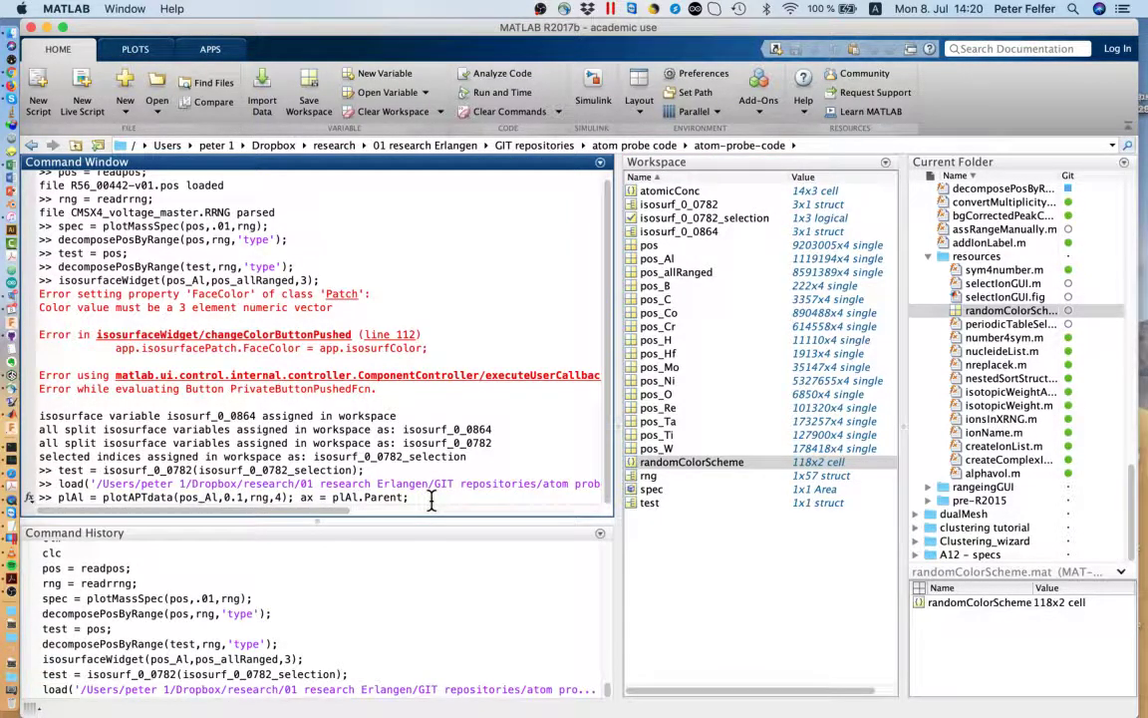
key(Return)
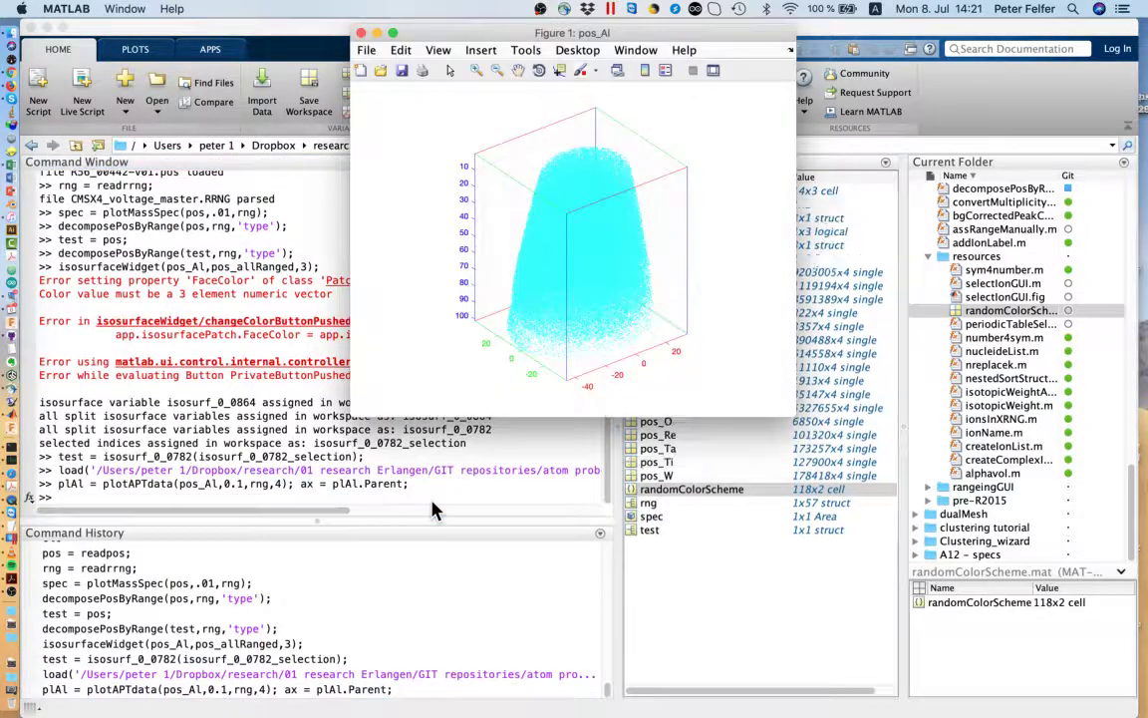
drag(577, 254, 458, 174)
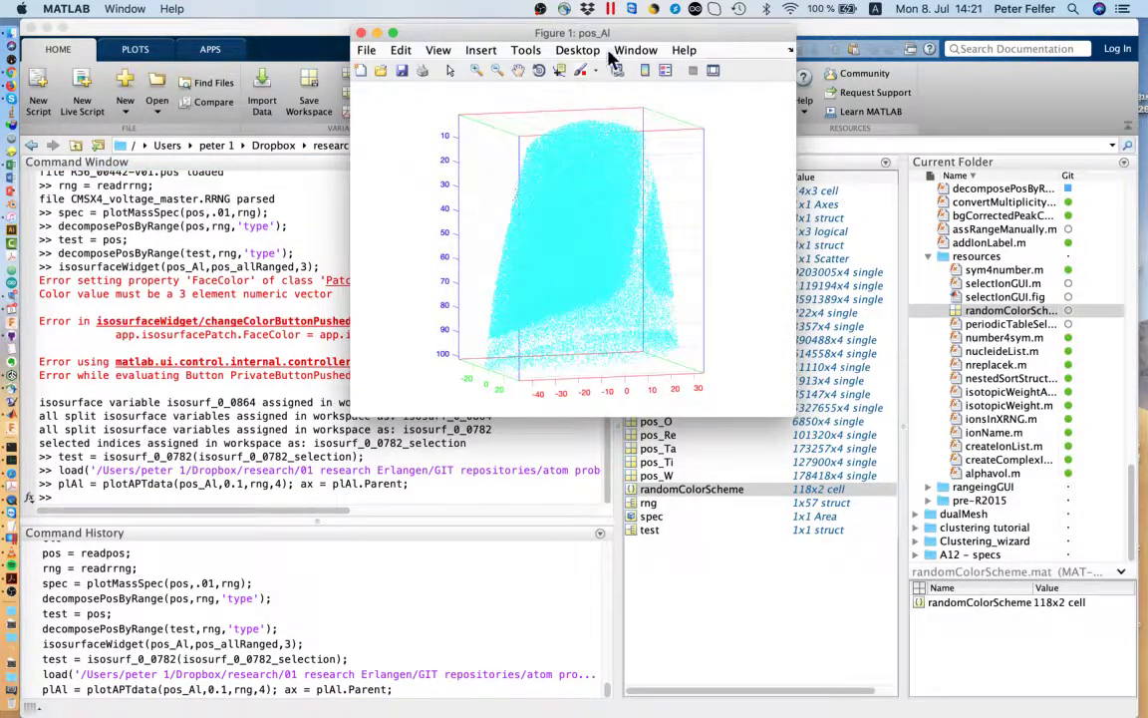
drag(620, 38, 923, 32)
click(296, 512)
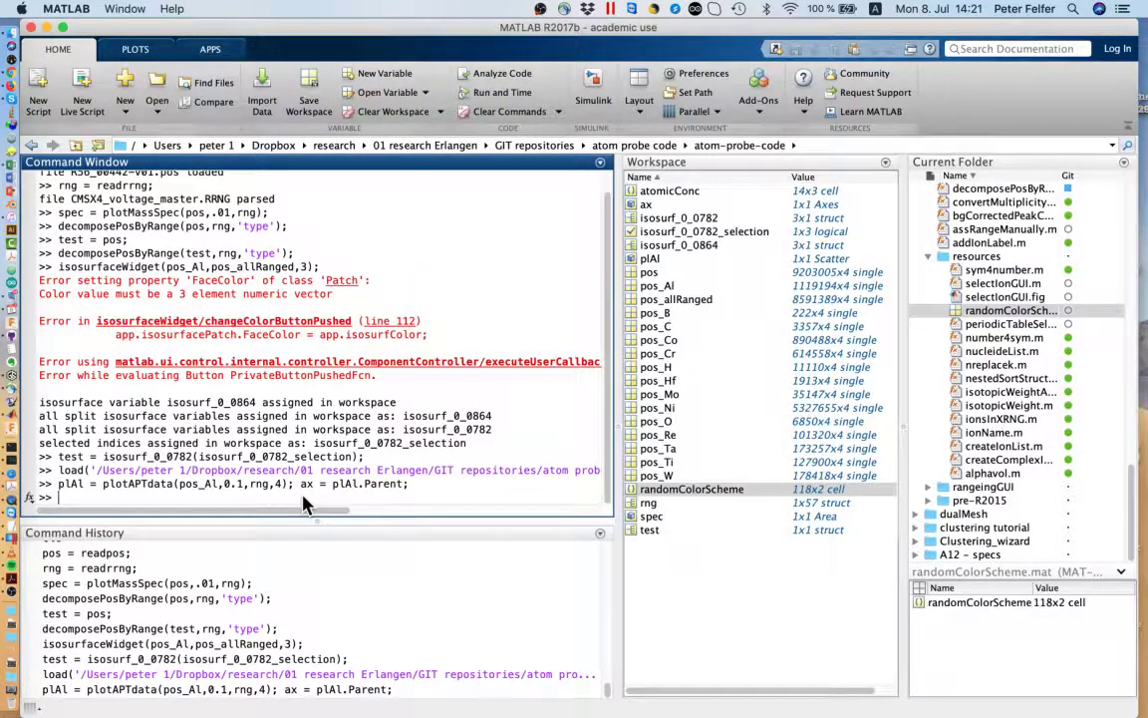
Rerun the plCr plotAPTdata command with 0.1 instead of 100000 and ax appended.
text(plC)
key(Up)
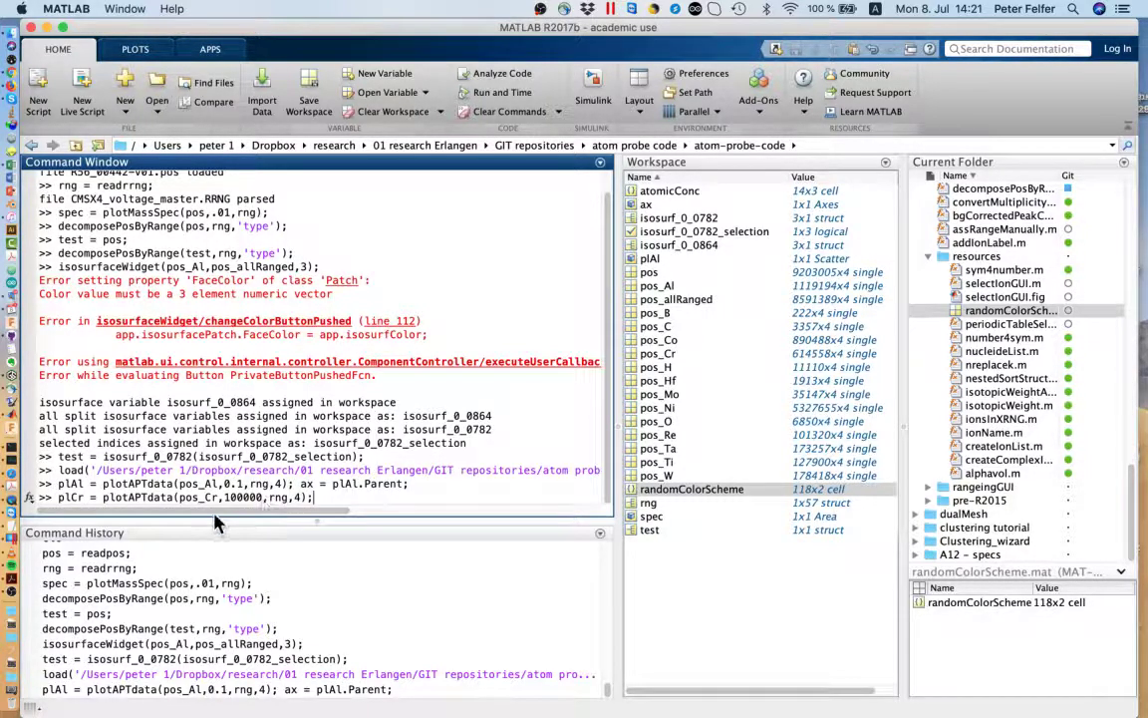
double_click(225, 498)
text(0.1)
click(296, 498)
text(,ax)
key(Return)
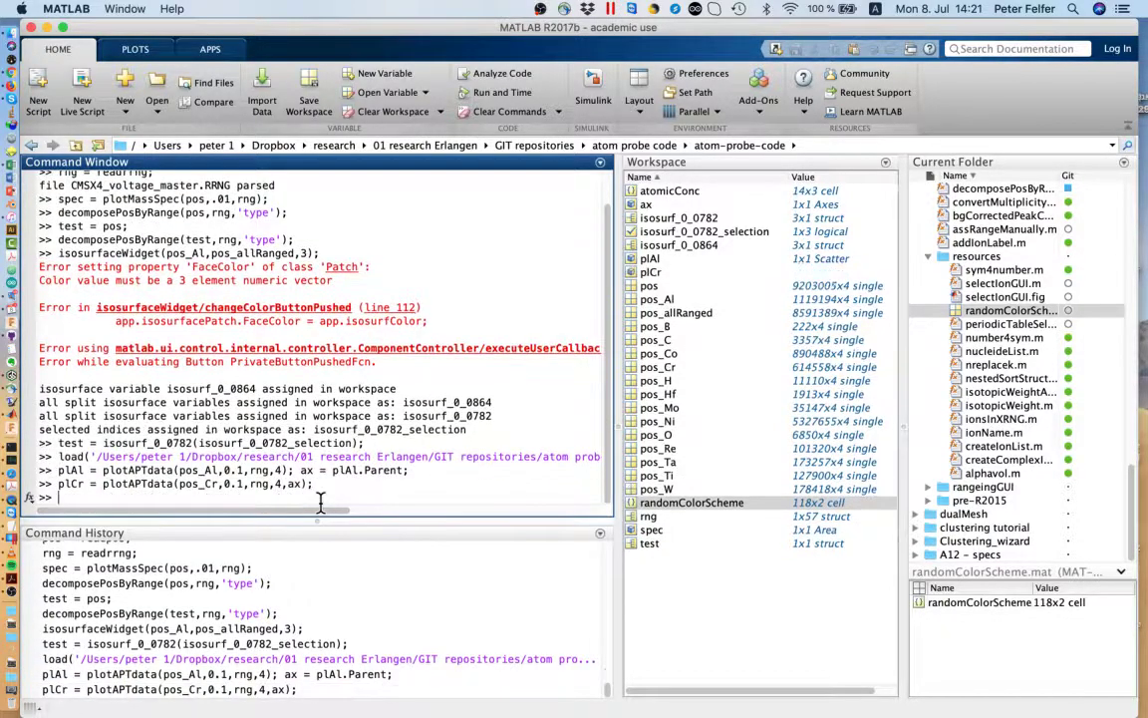
Rotate the combined Al–Cr plot and add a legend labelling pos Al and pos Cr.
key(ctrl+Up)
click(922, 452)
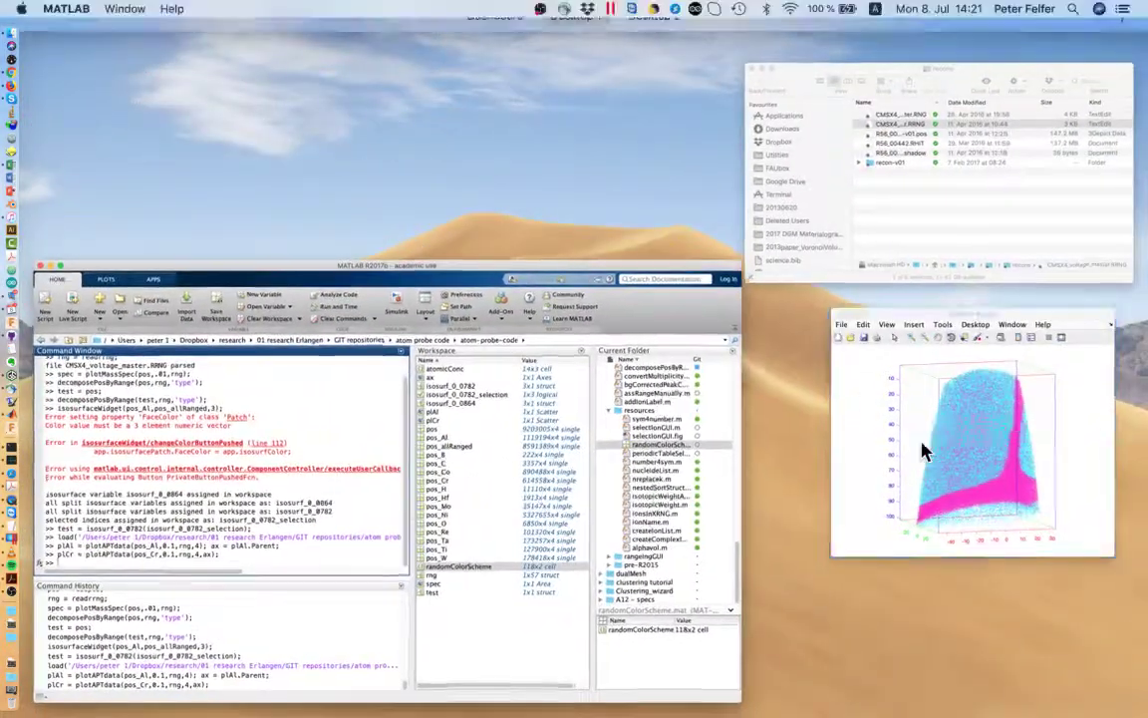
mouse_move(802, 232)
mouse_down()
mouse_move(747, 234)
mouse_move(885, 257)
mouse_move(809, 231)
mouse_up()
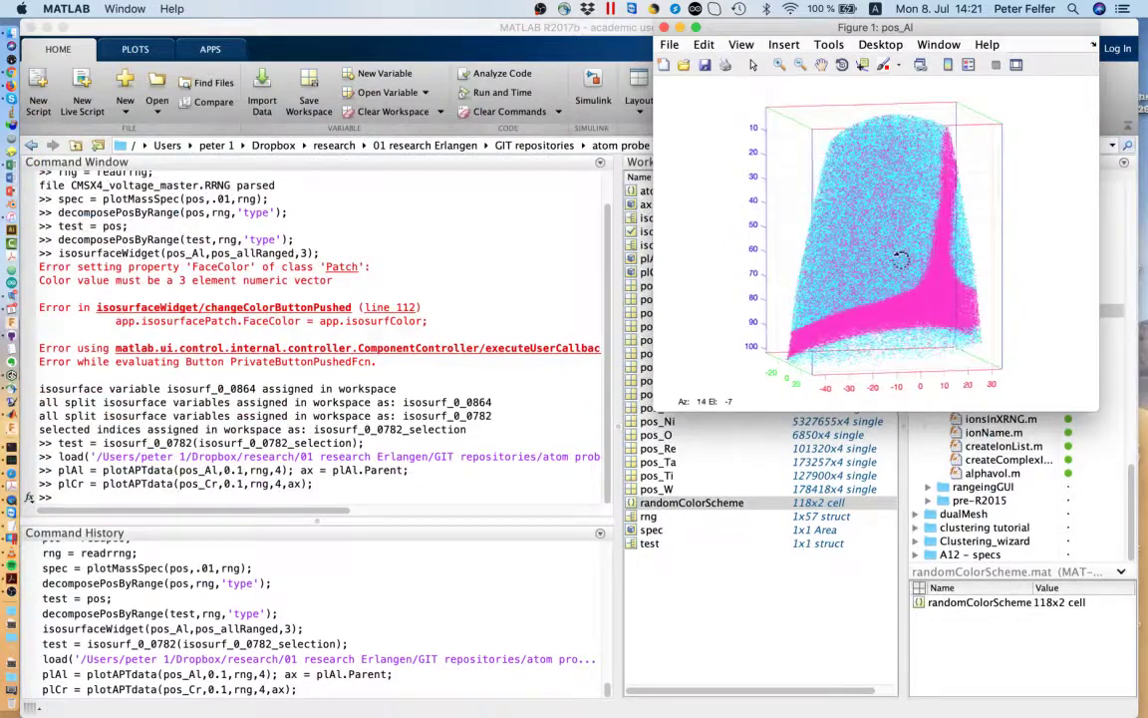
click(968, 66)
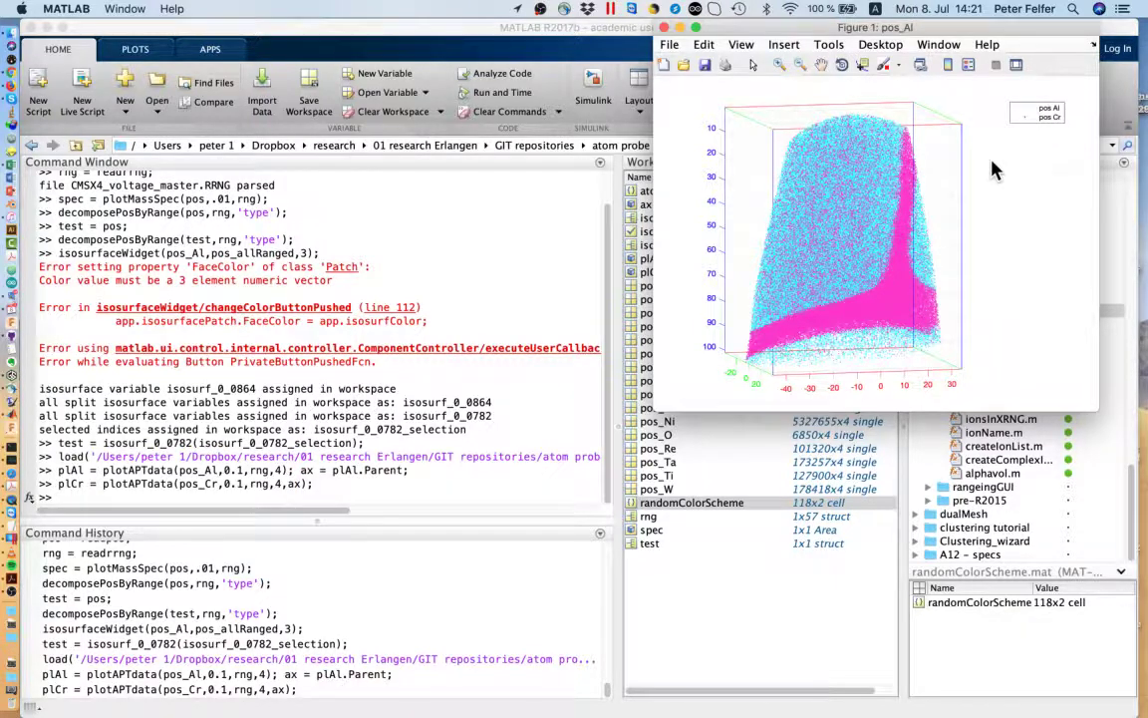
drag(842, 250, 755, 225)
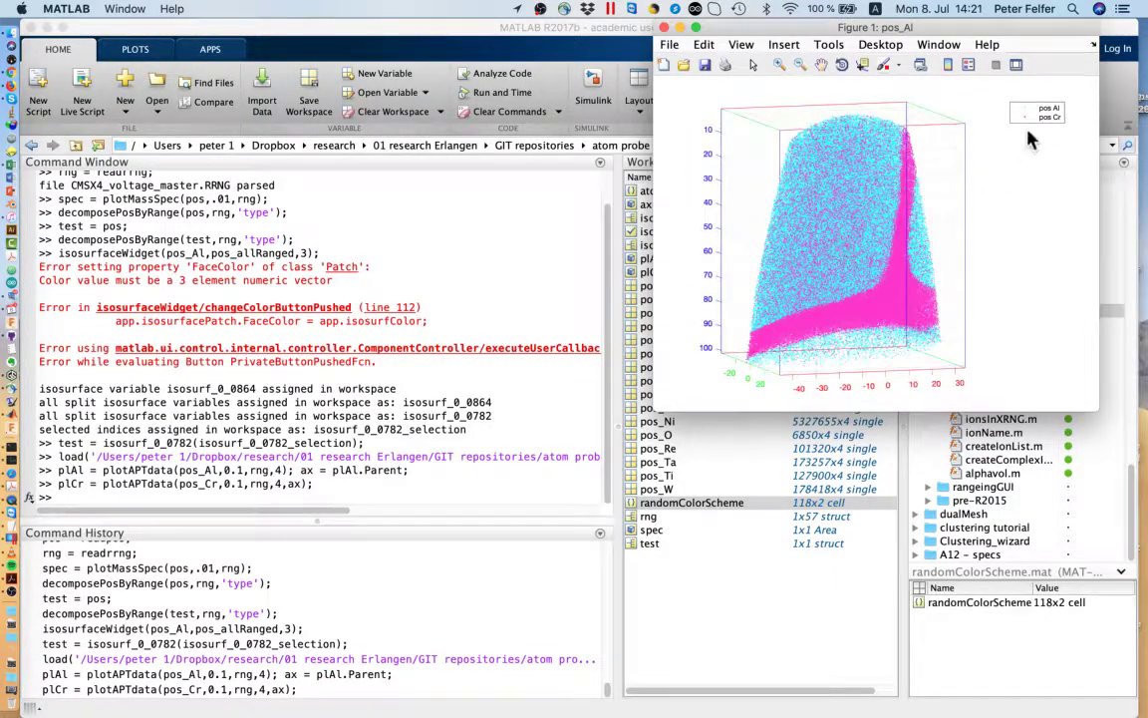
click(422, 496)
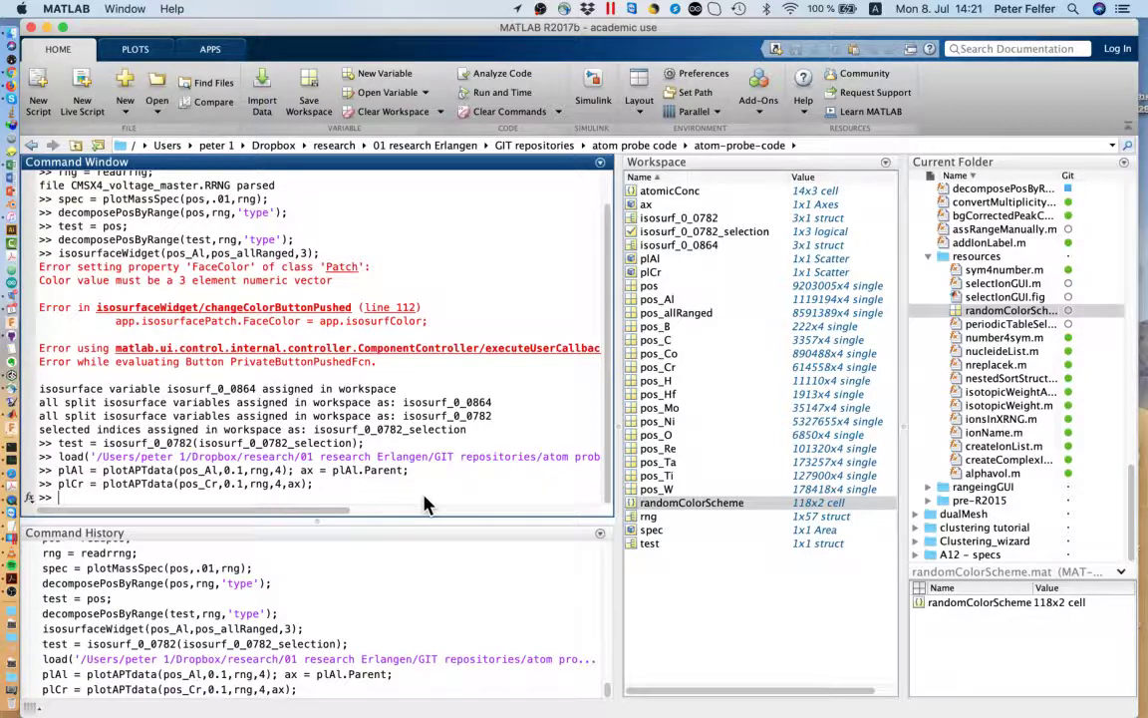
Run isosurfaceWidget(pos_Al,pos_allRanged,3,ax) to target the shared plot's axes.
text(iso)
key(Up)
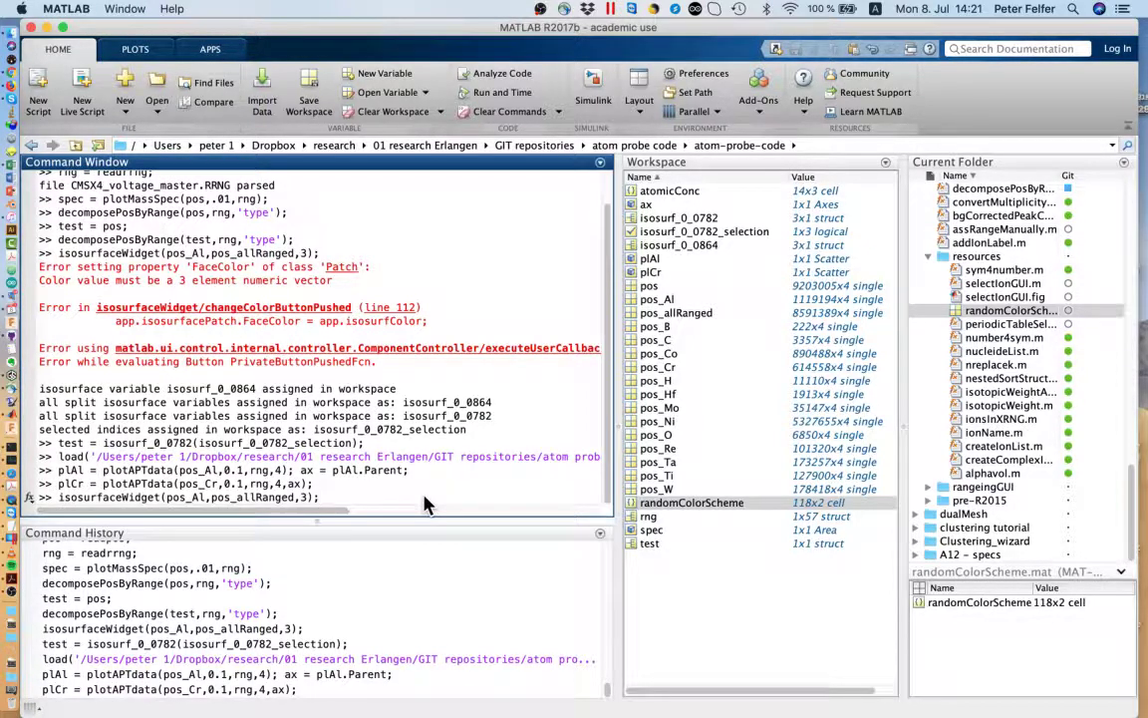
key(Left)
key(Left)
text(,ax)
key(Return)
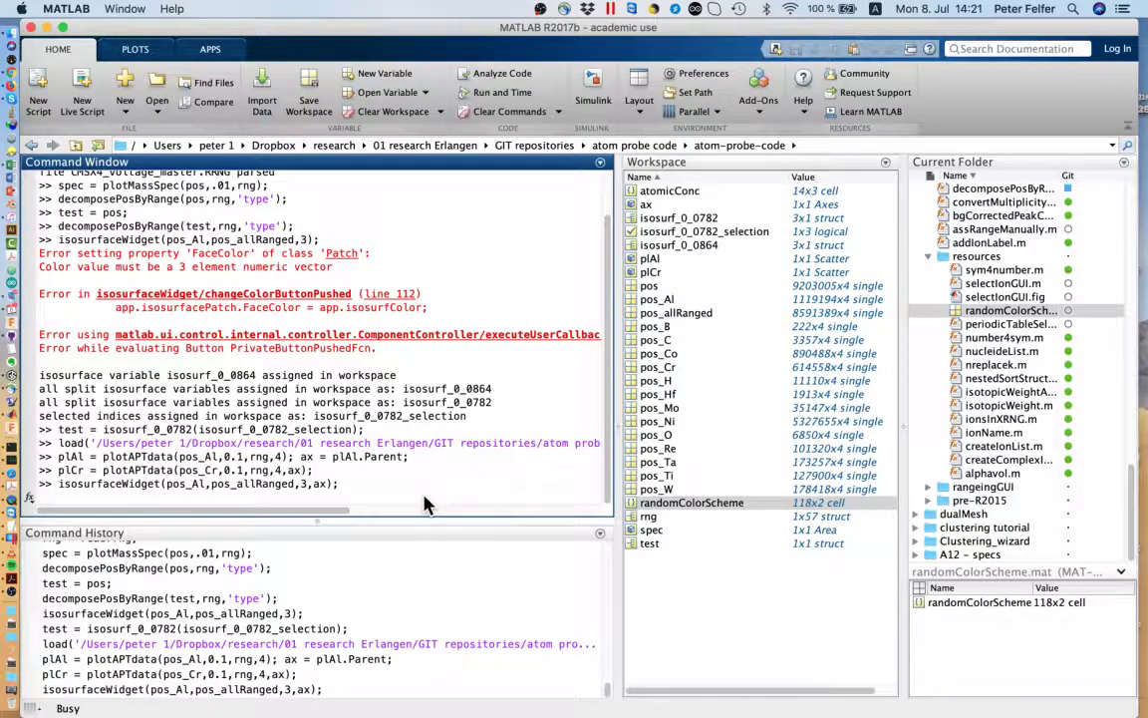
Lower the widget's isovalue slider to 0.07819 to overlay the Al isosurface.
key(ctrl+Up)
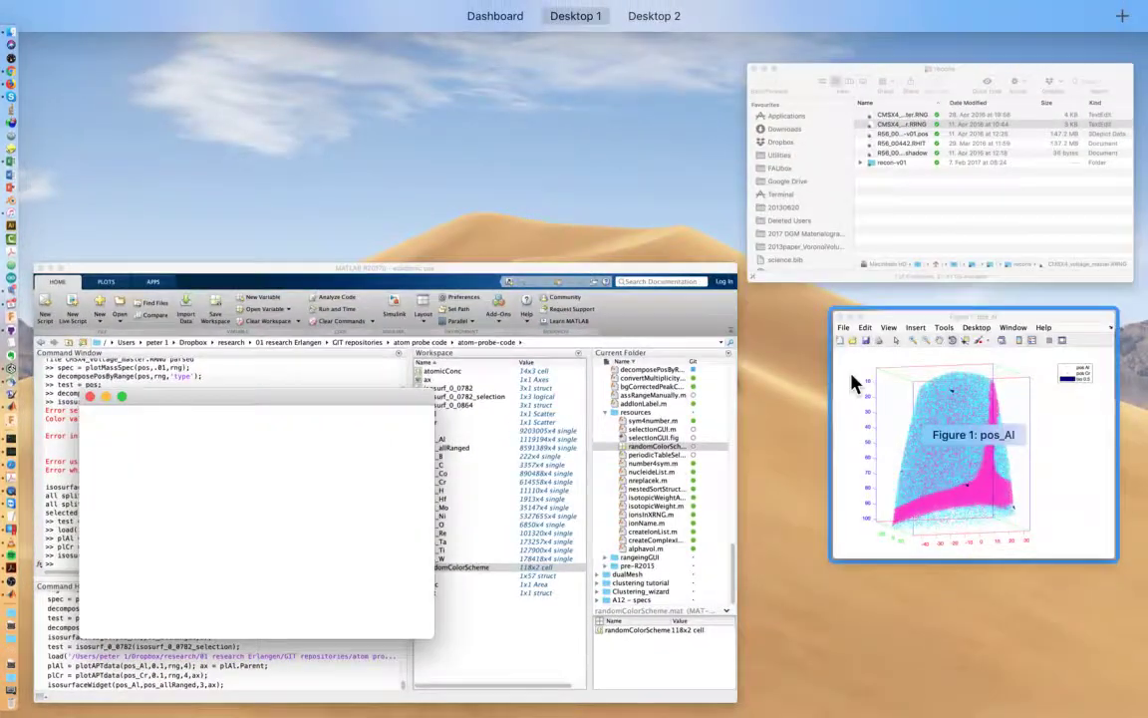
click(897, 359)
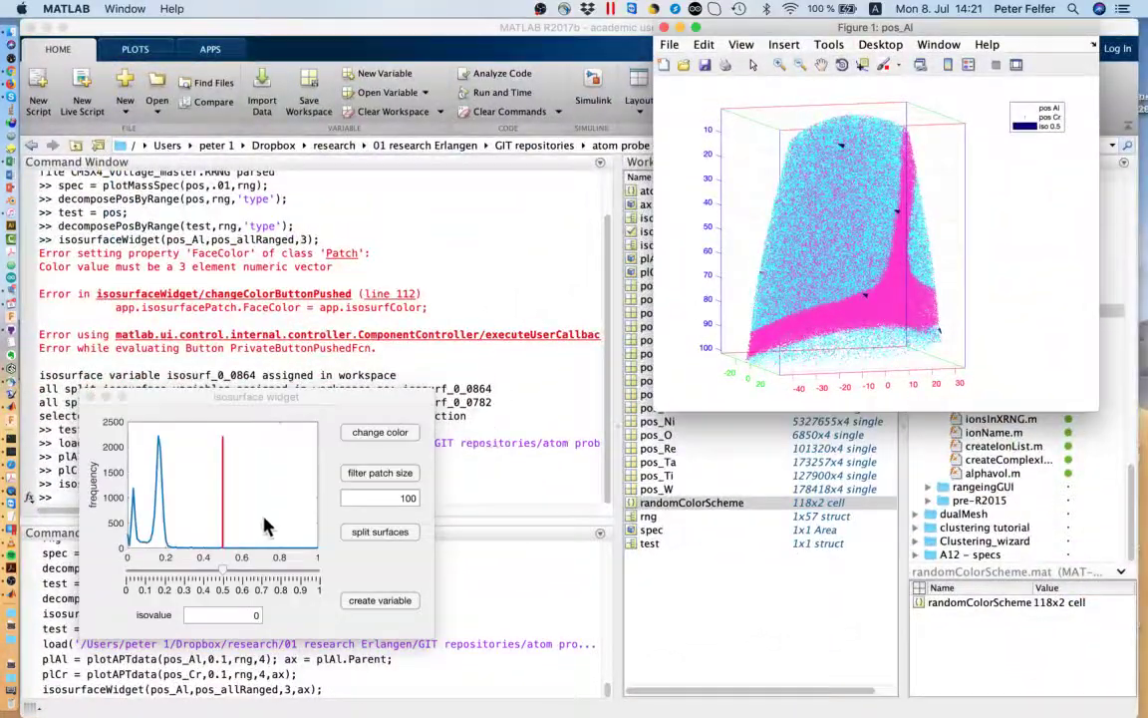
click(200, 510)
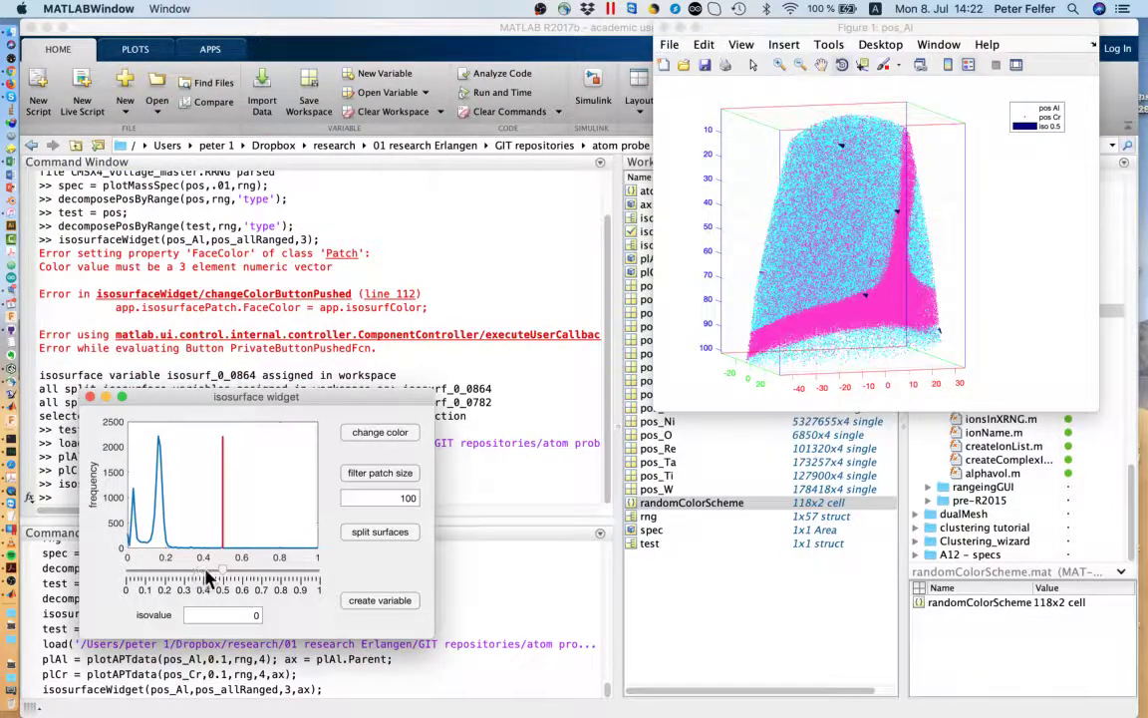
drag(218, 578, 134, 577)
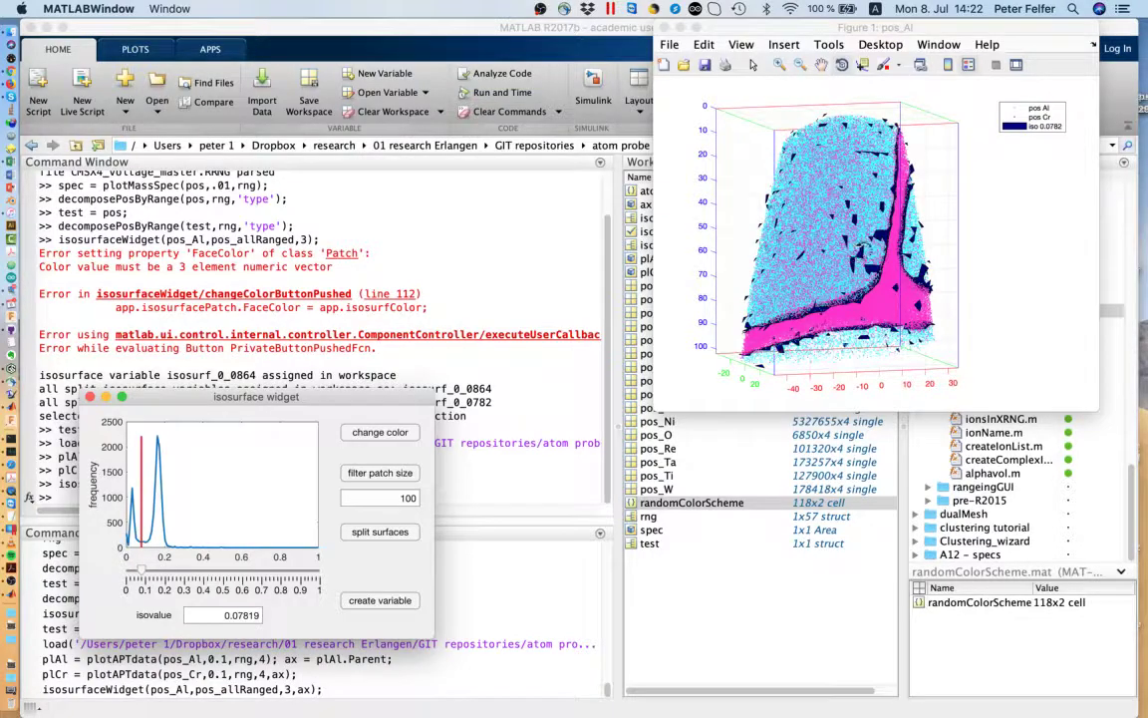
drag(843, 249, 952, 299)
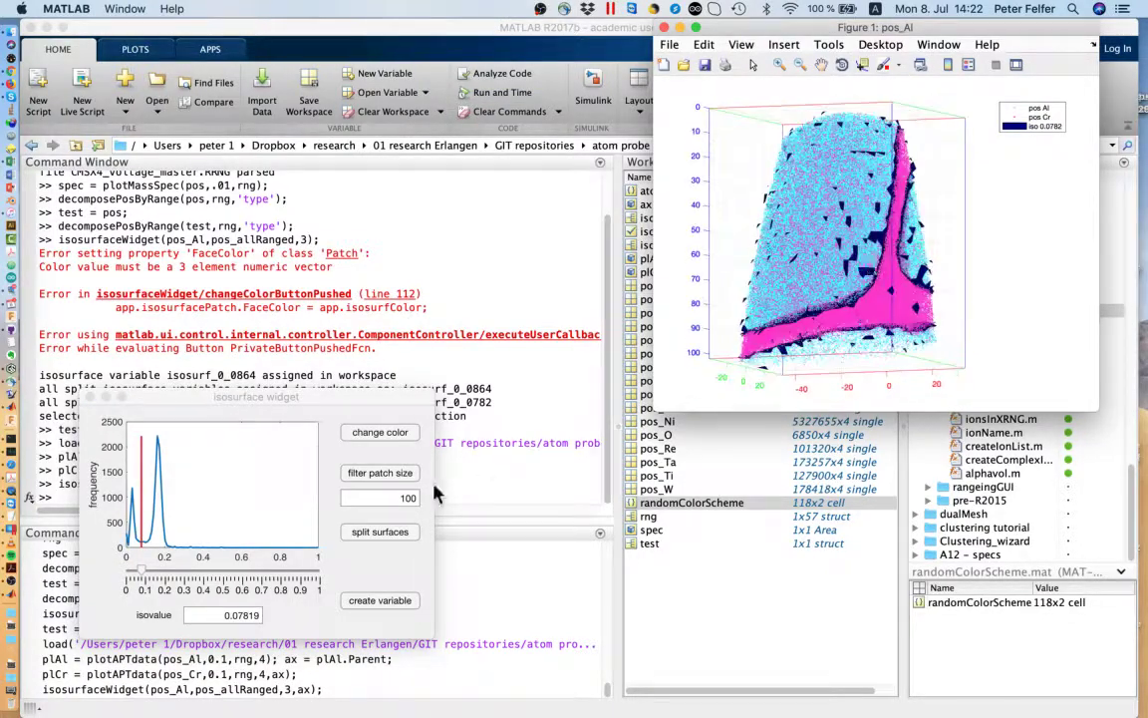
Filter out isosurface patches smaller than 100 and rotate the plot to inspect the result.
click(390, 474)
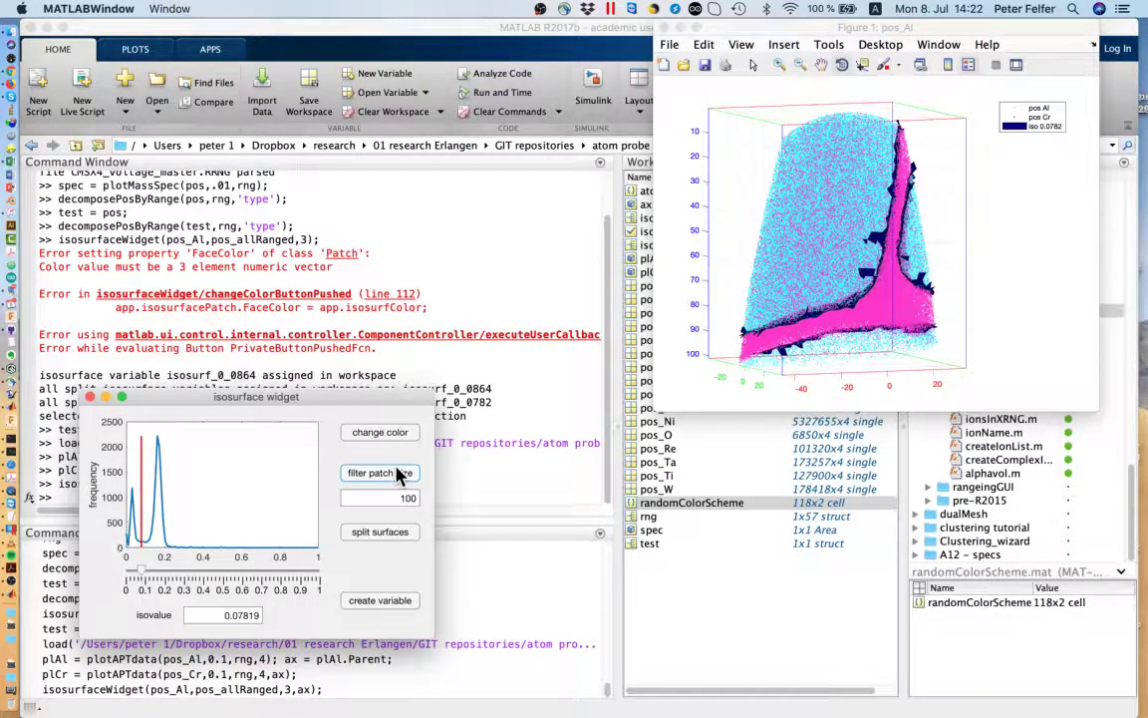
drag(902, 284, 867, 307)
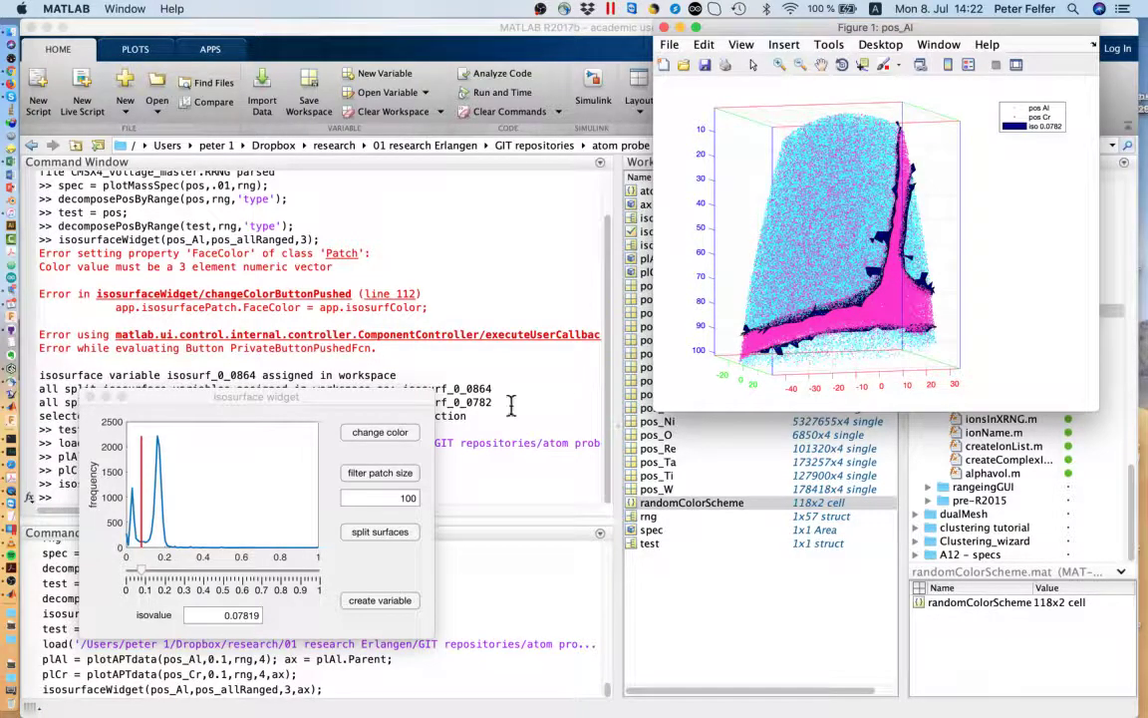
drag(857, 257, 758, 225)
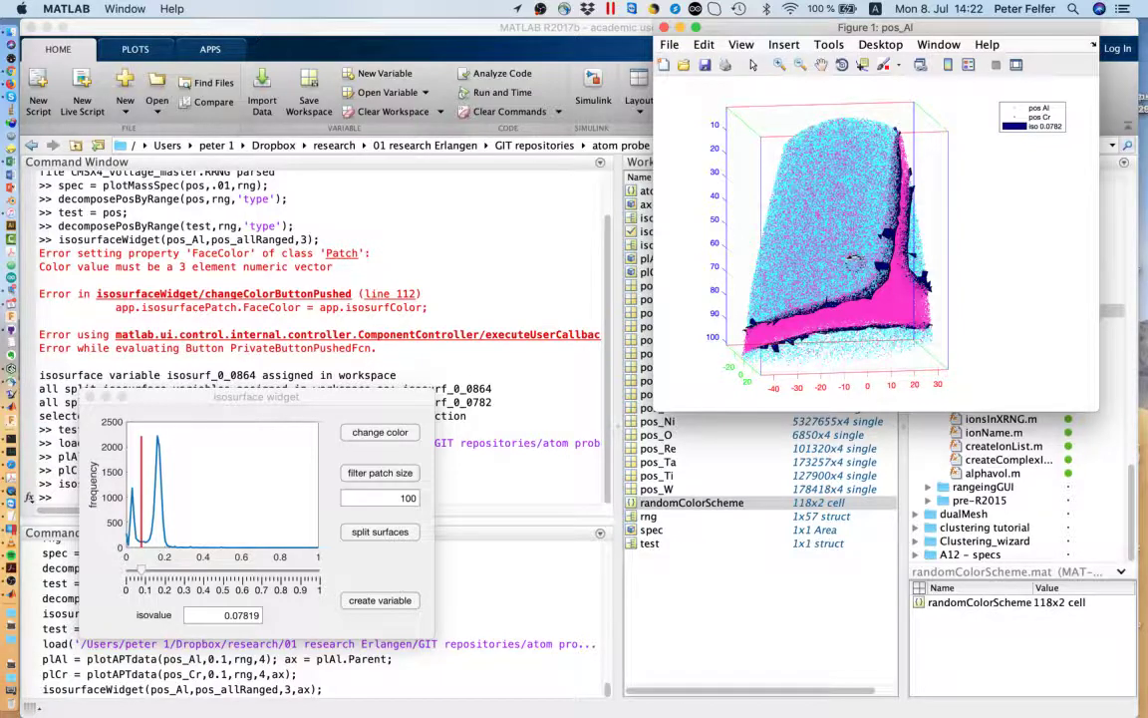
mouse_move(853, 262)
mouse_down()
mouse_move(818, 261)
mouse_move(843, 261)
mouse_up()
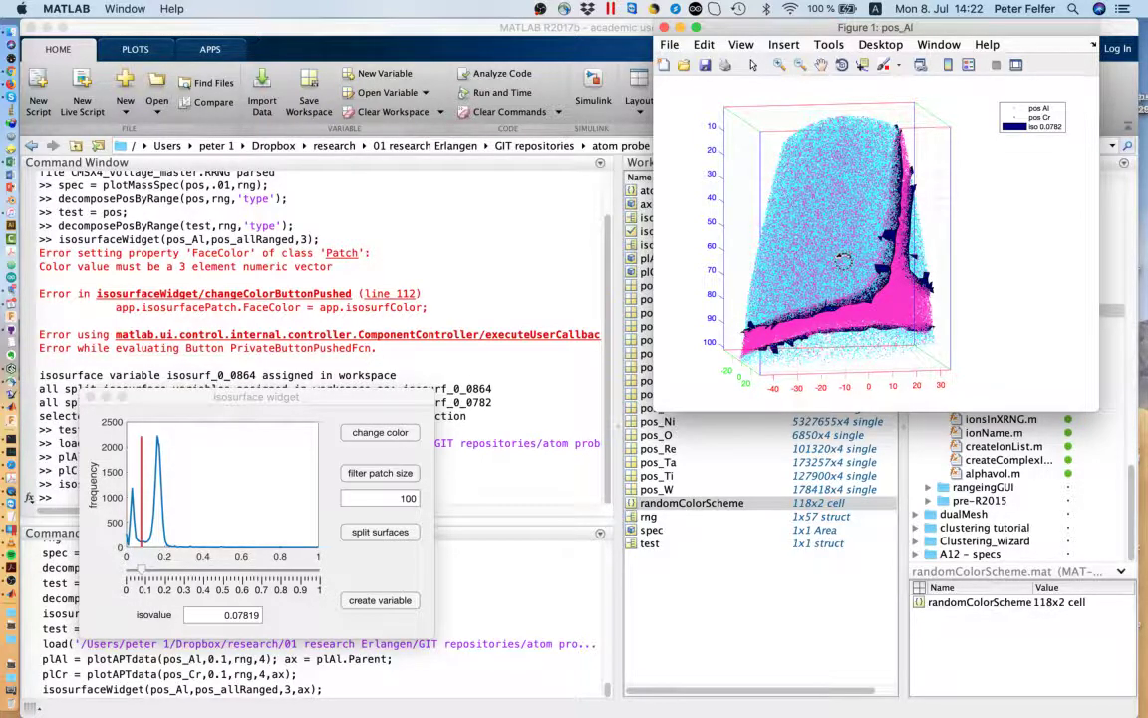
drag(844, 262, 821, 253)
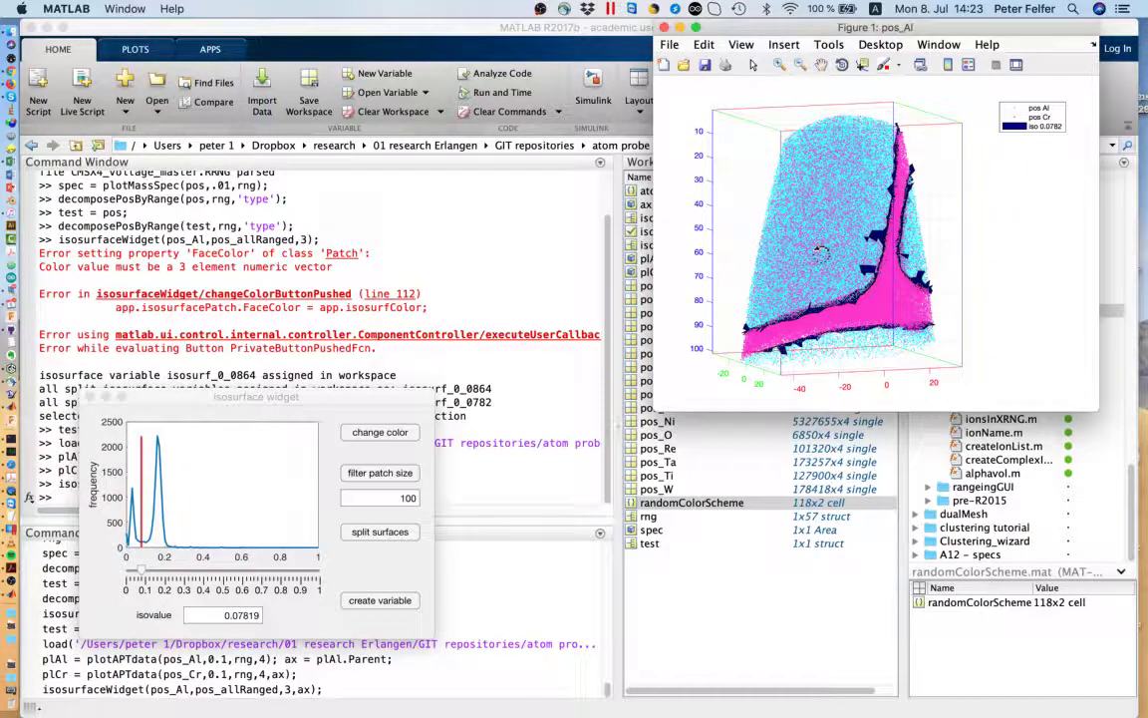
click(20, 588)
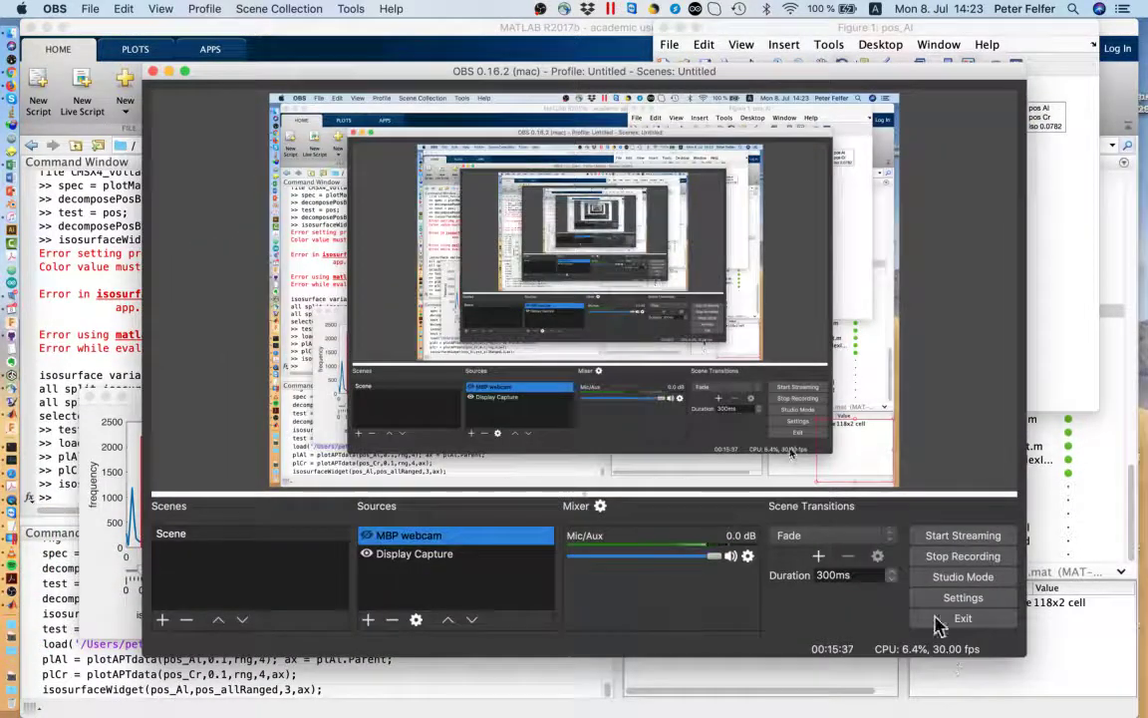